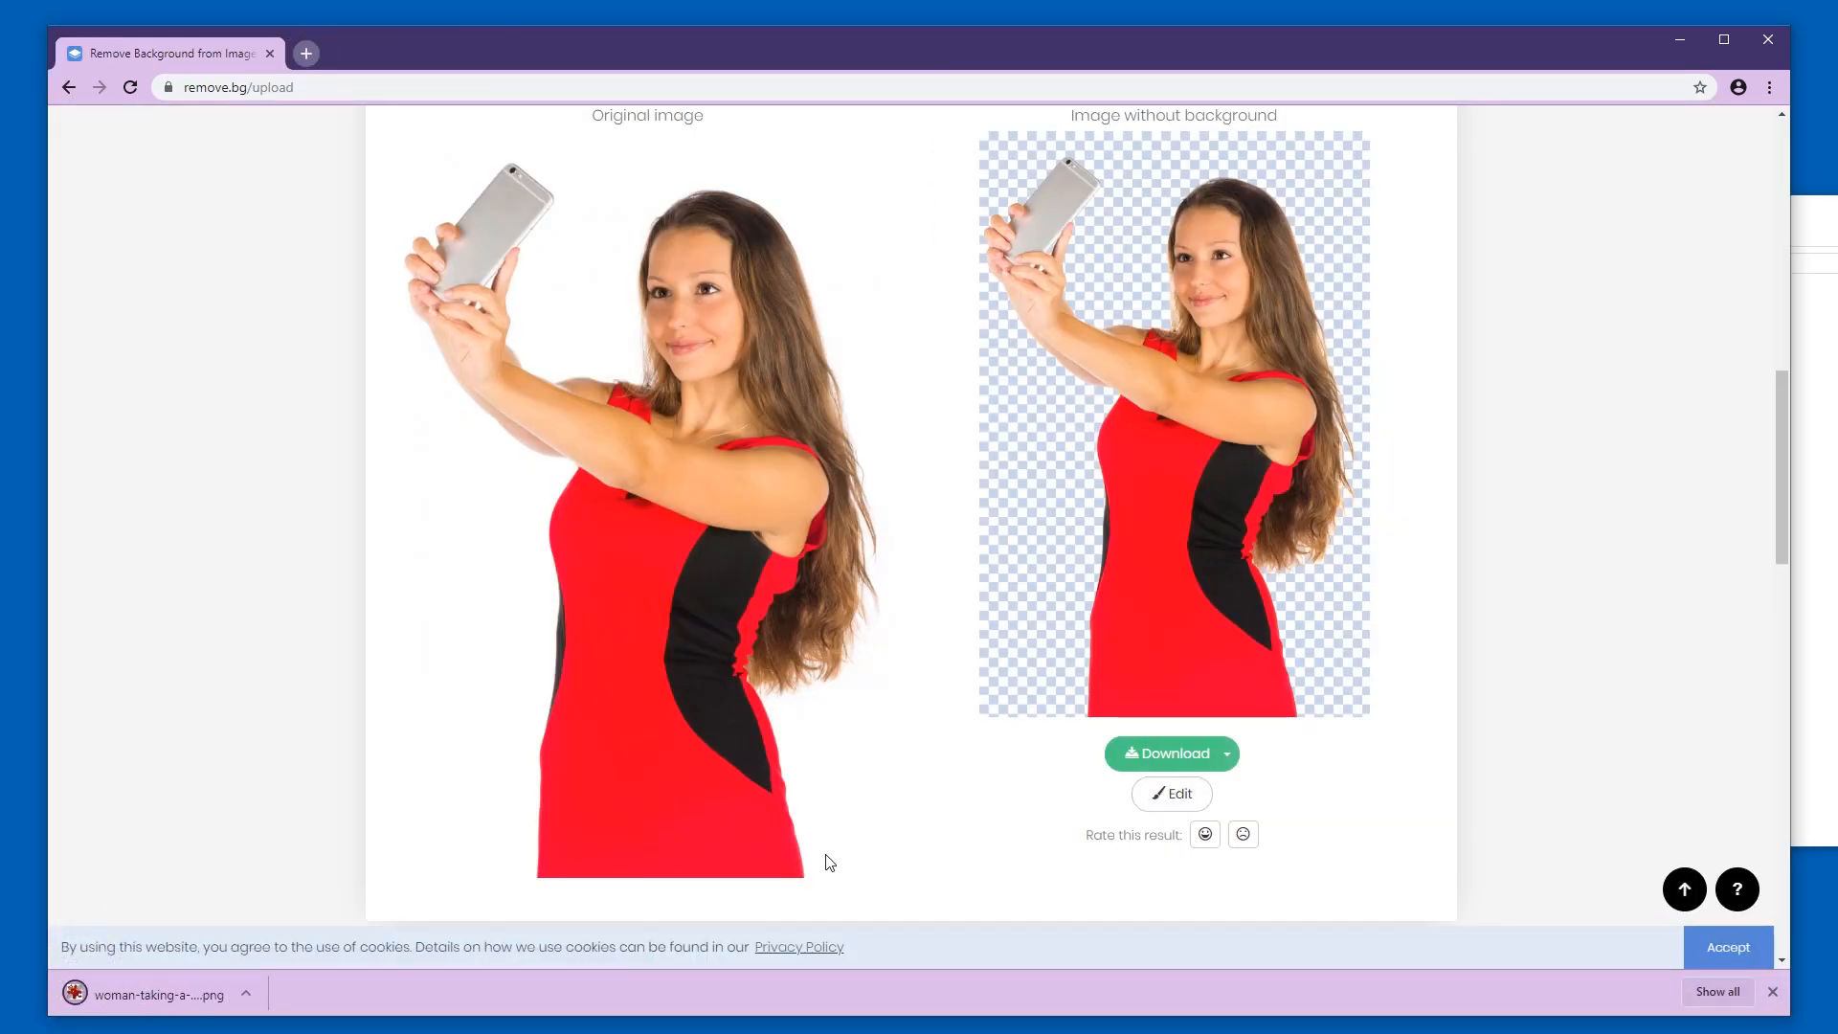
Download the background-free preview image of the woman in the red dress.
left_click(1176, 761)
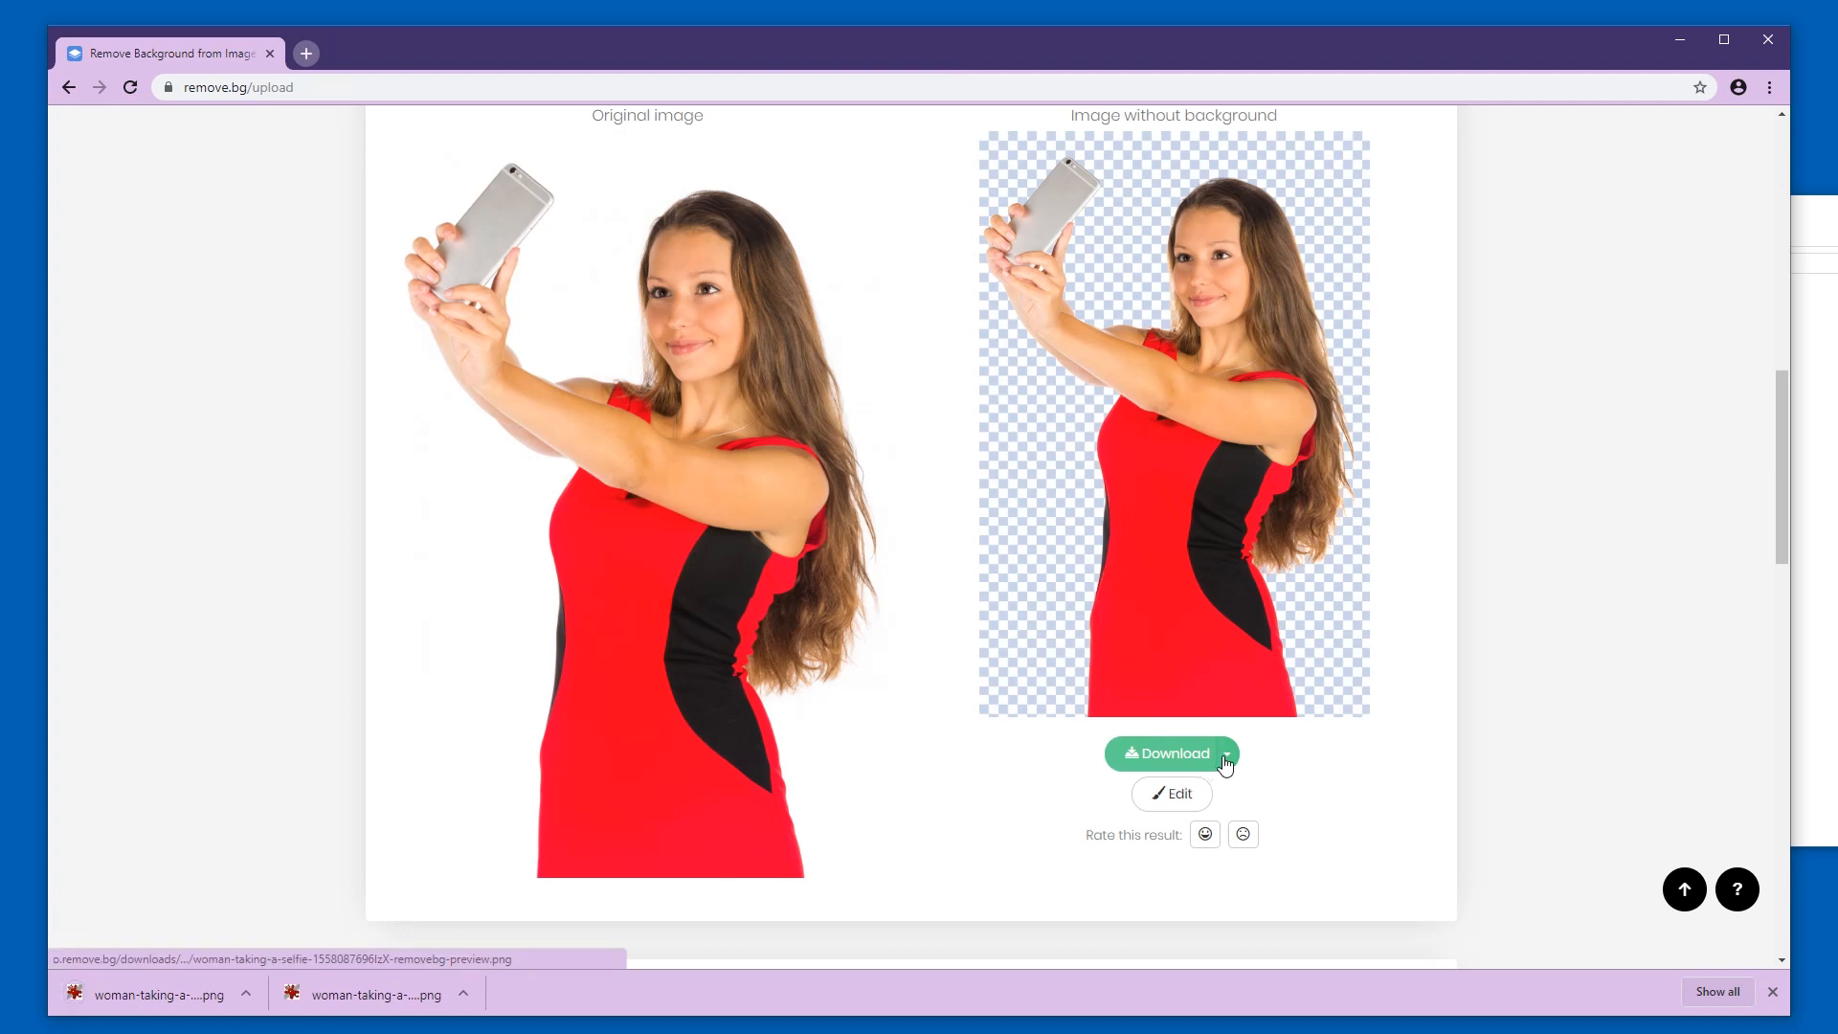
left_click(1226, 754)
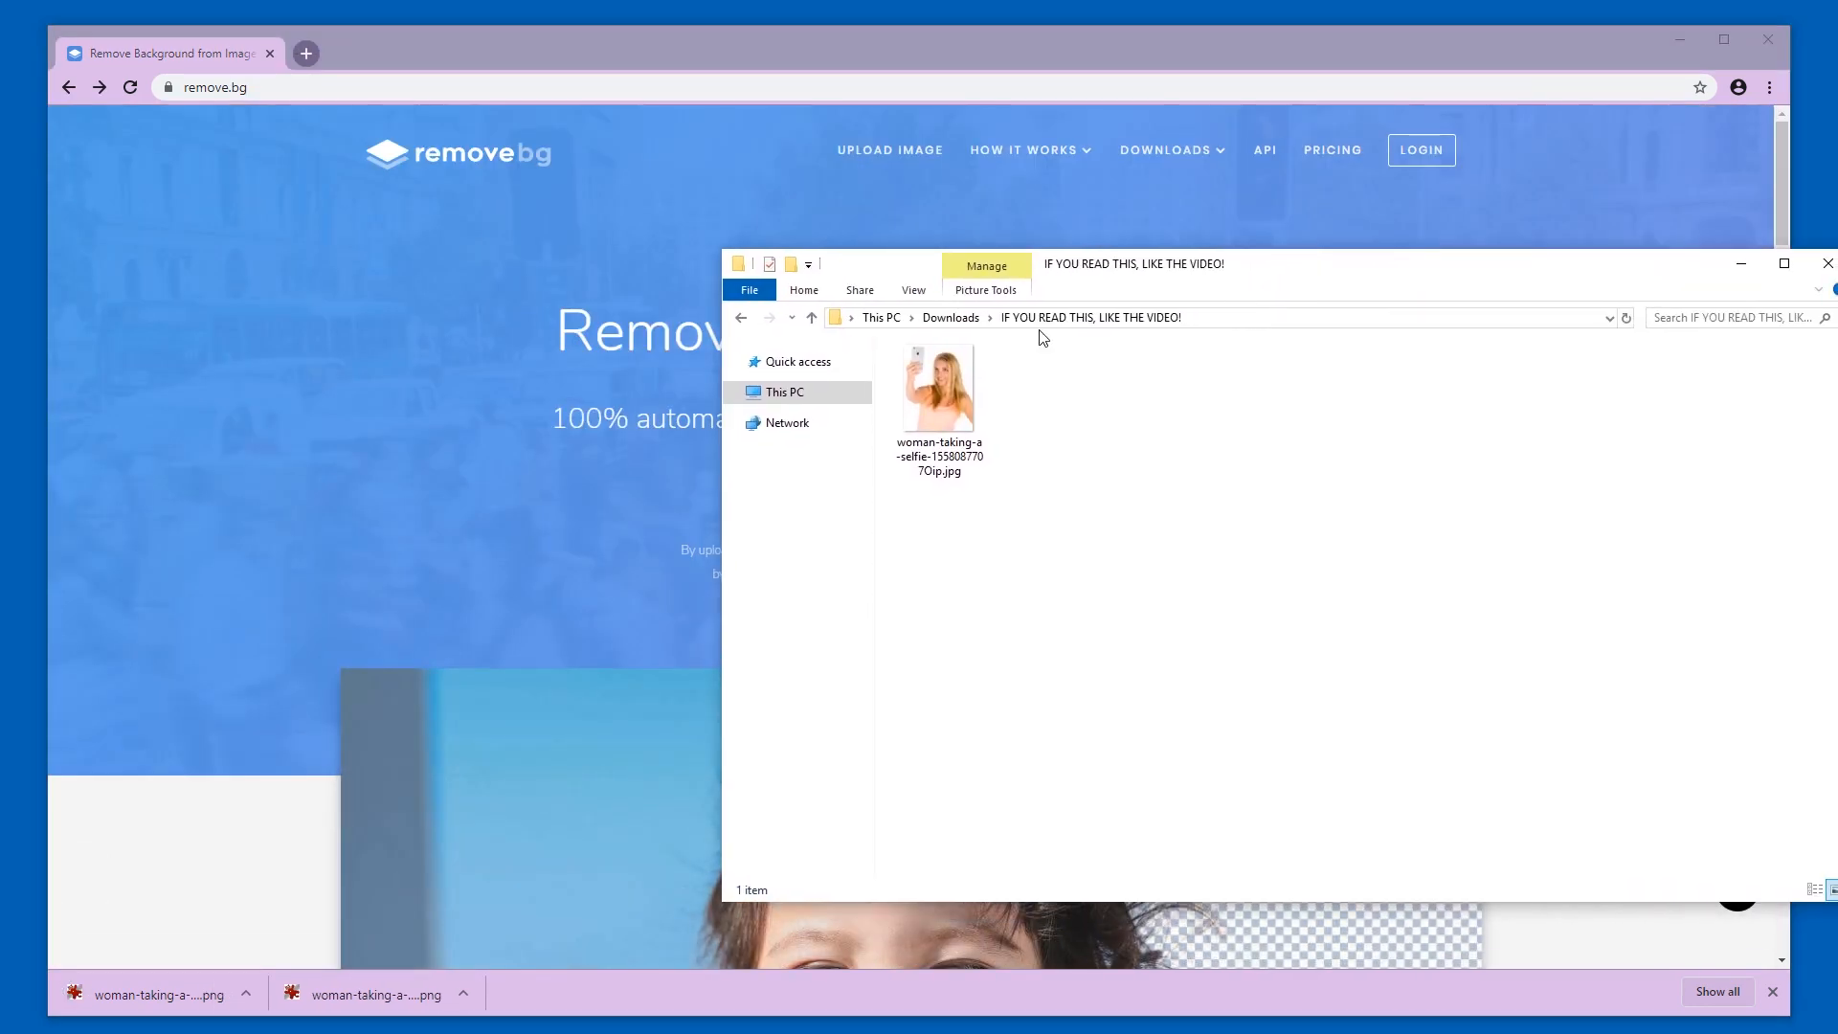
left_click_drag(938, 387, 551, 393)
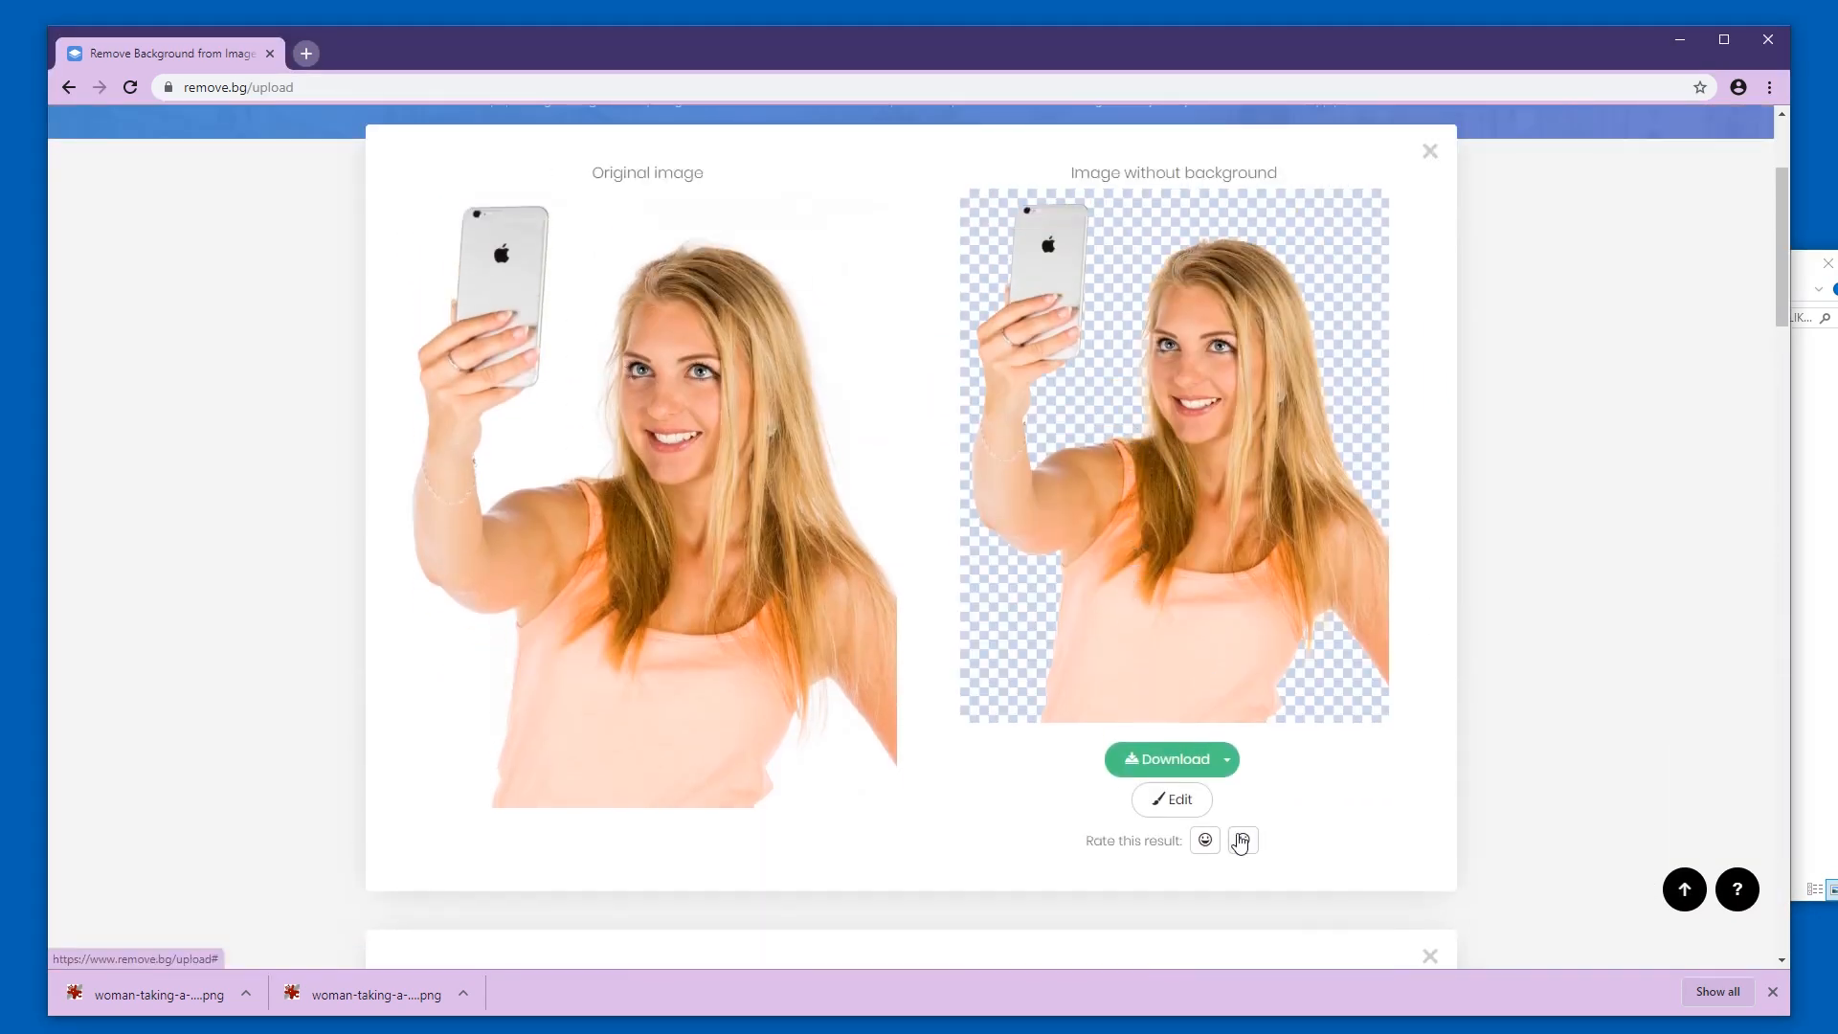
left_click(1226, 760)
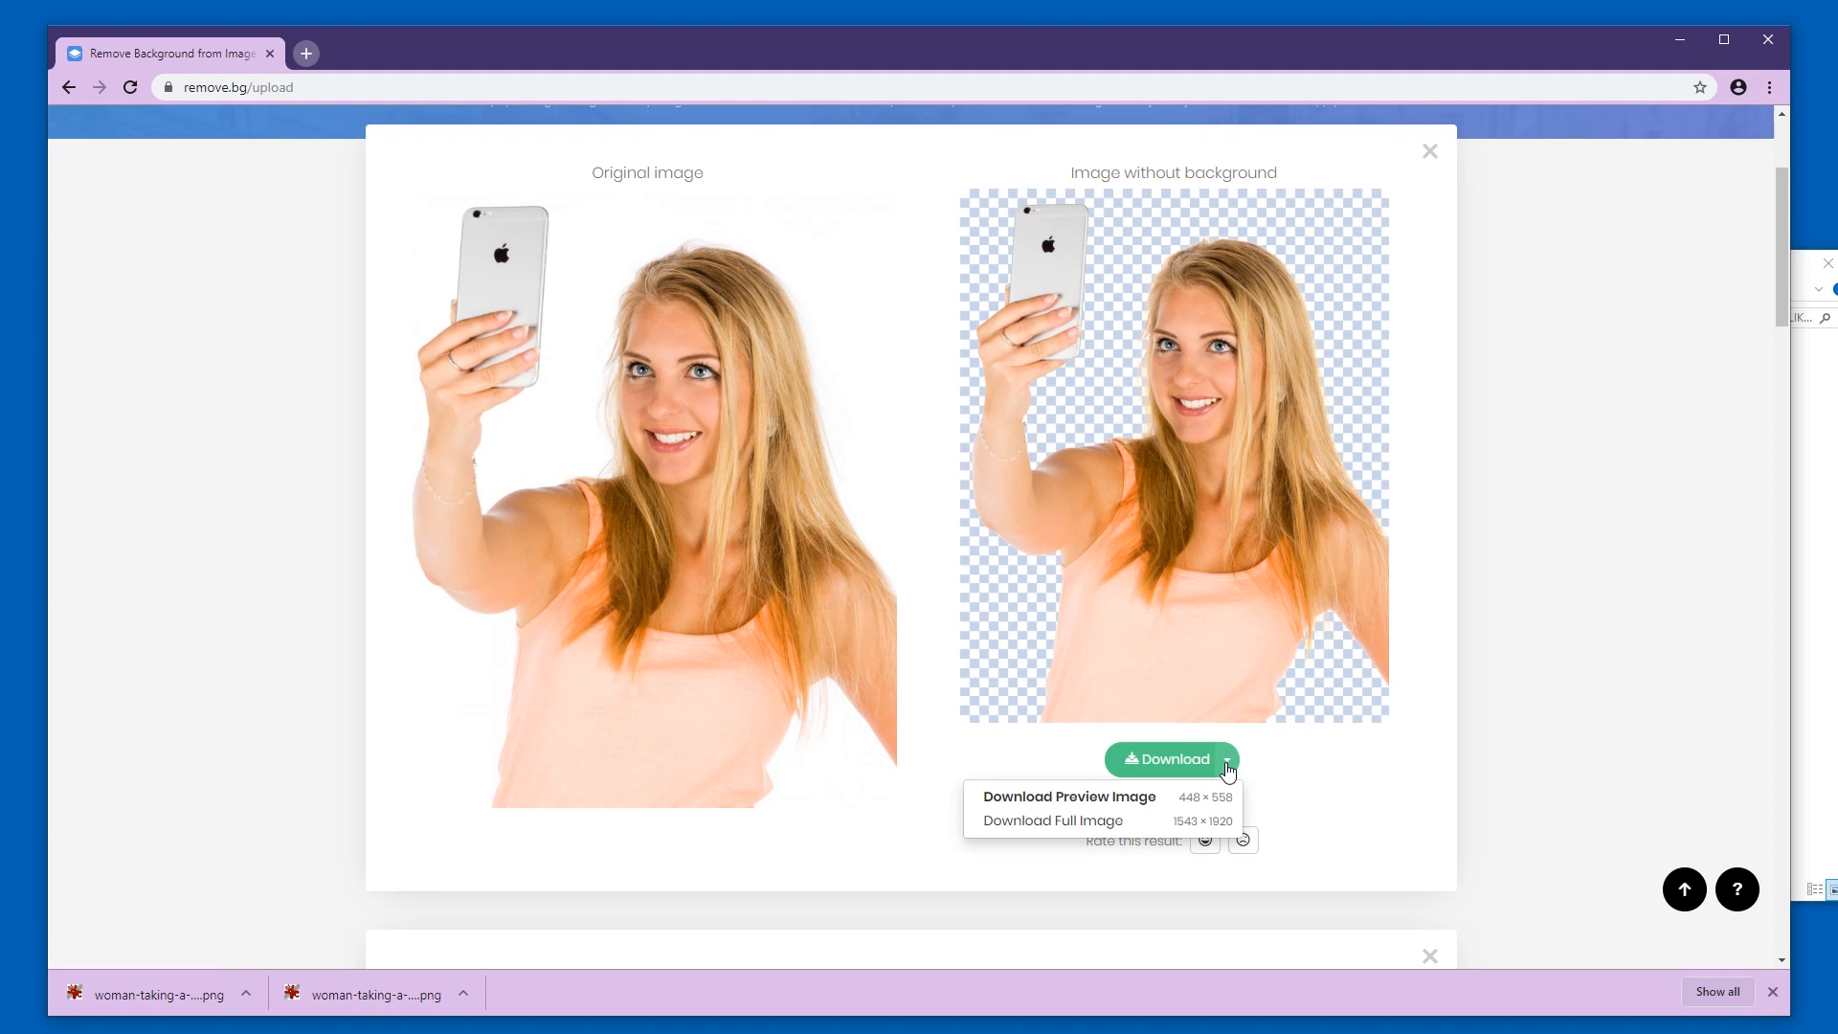
left_click(1100, 802)
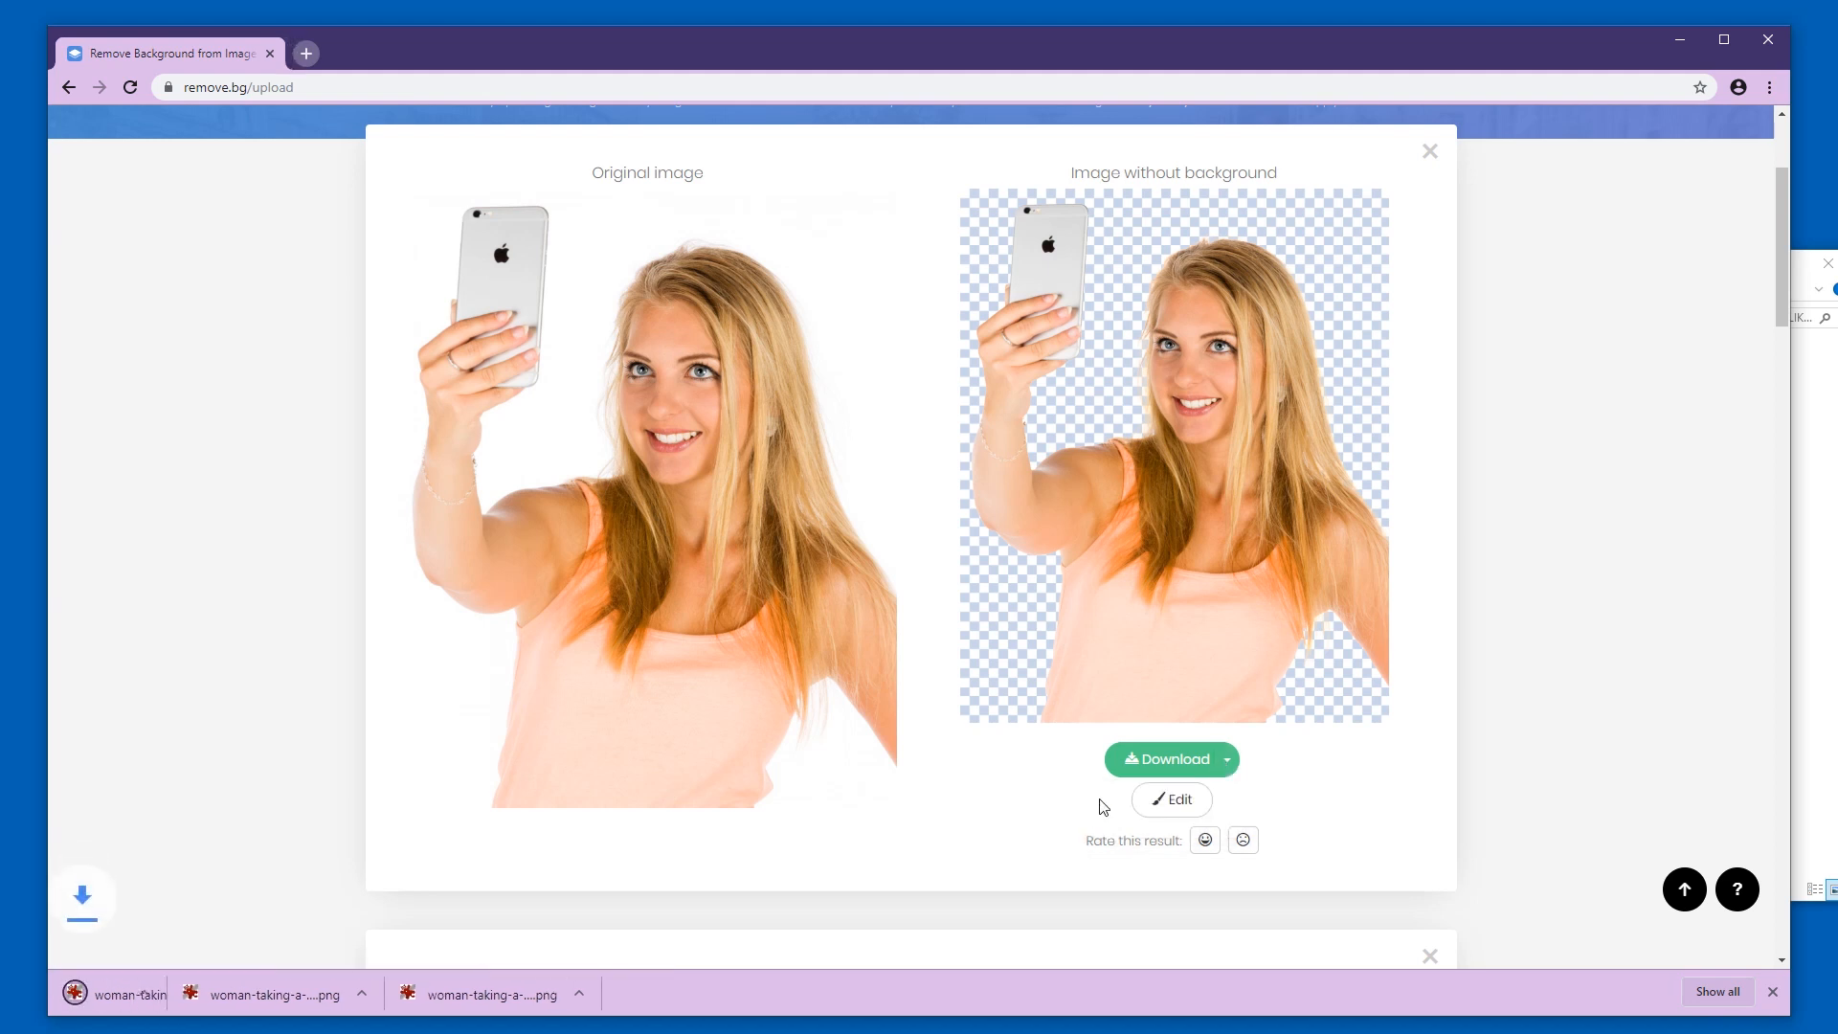
Review the full-image download offer and its credit cost for the 1543 × 1920 version, and close it without downloading.
left_click(1228, 760)
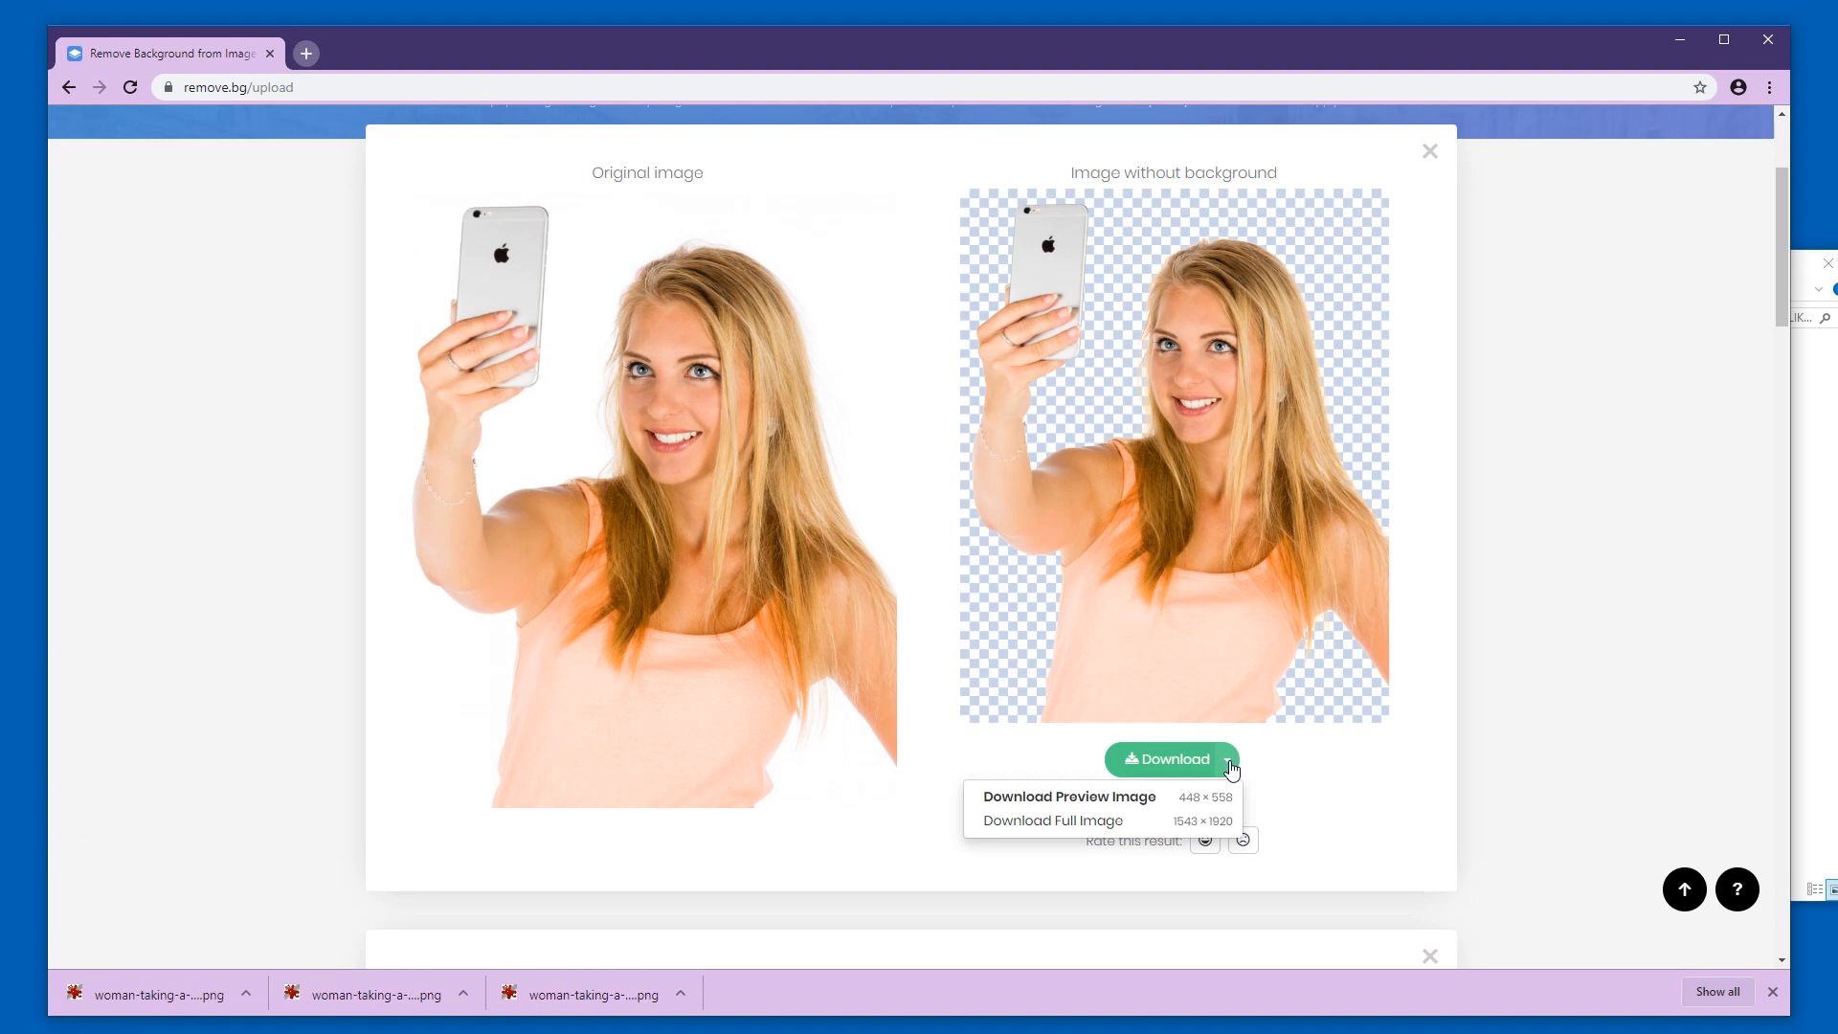
left_click(1051, 822)
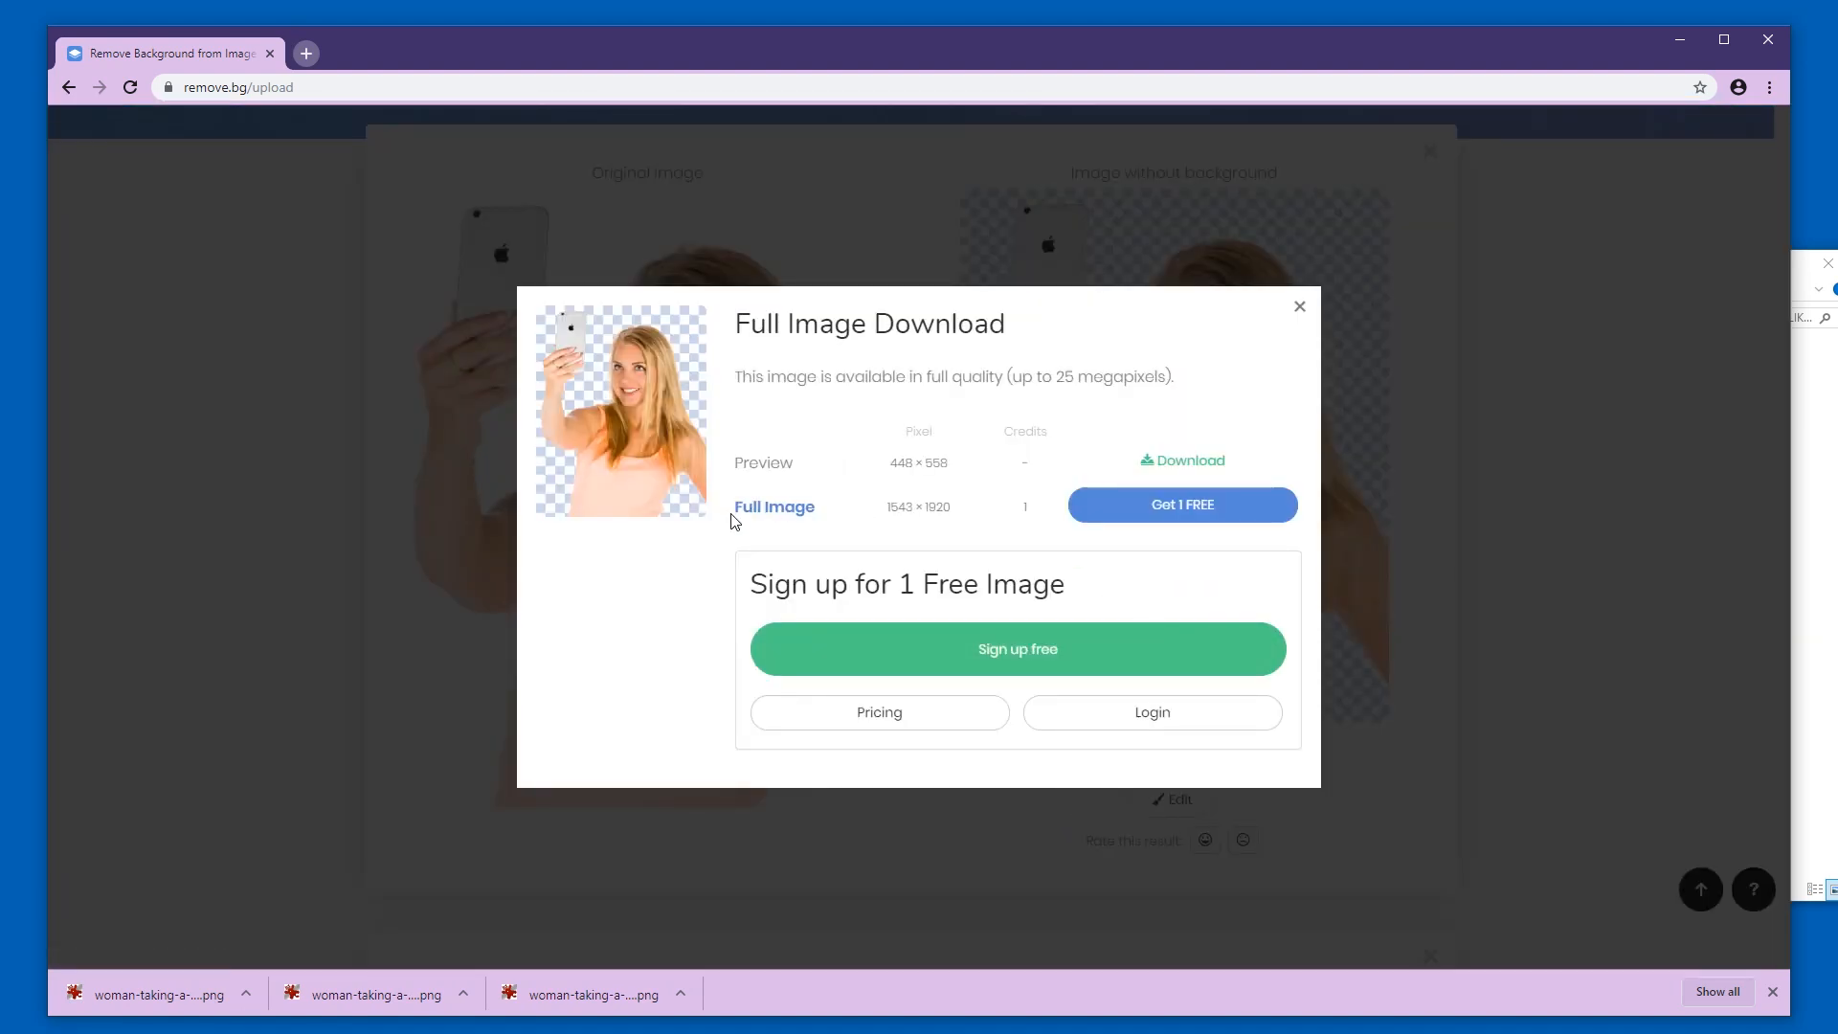
left_click_drag(733, 519, 999, 527)
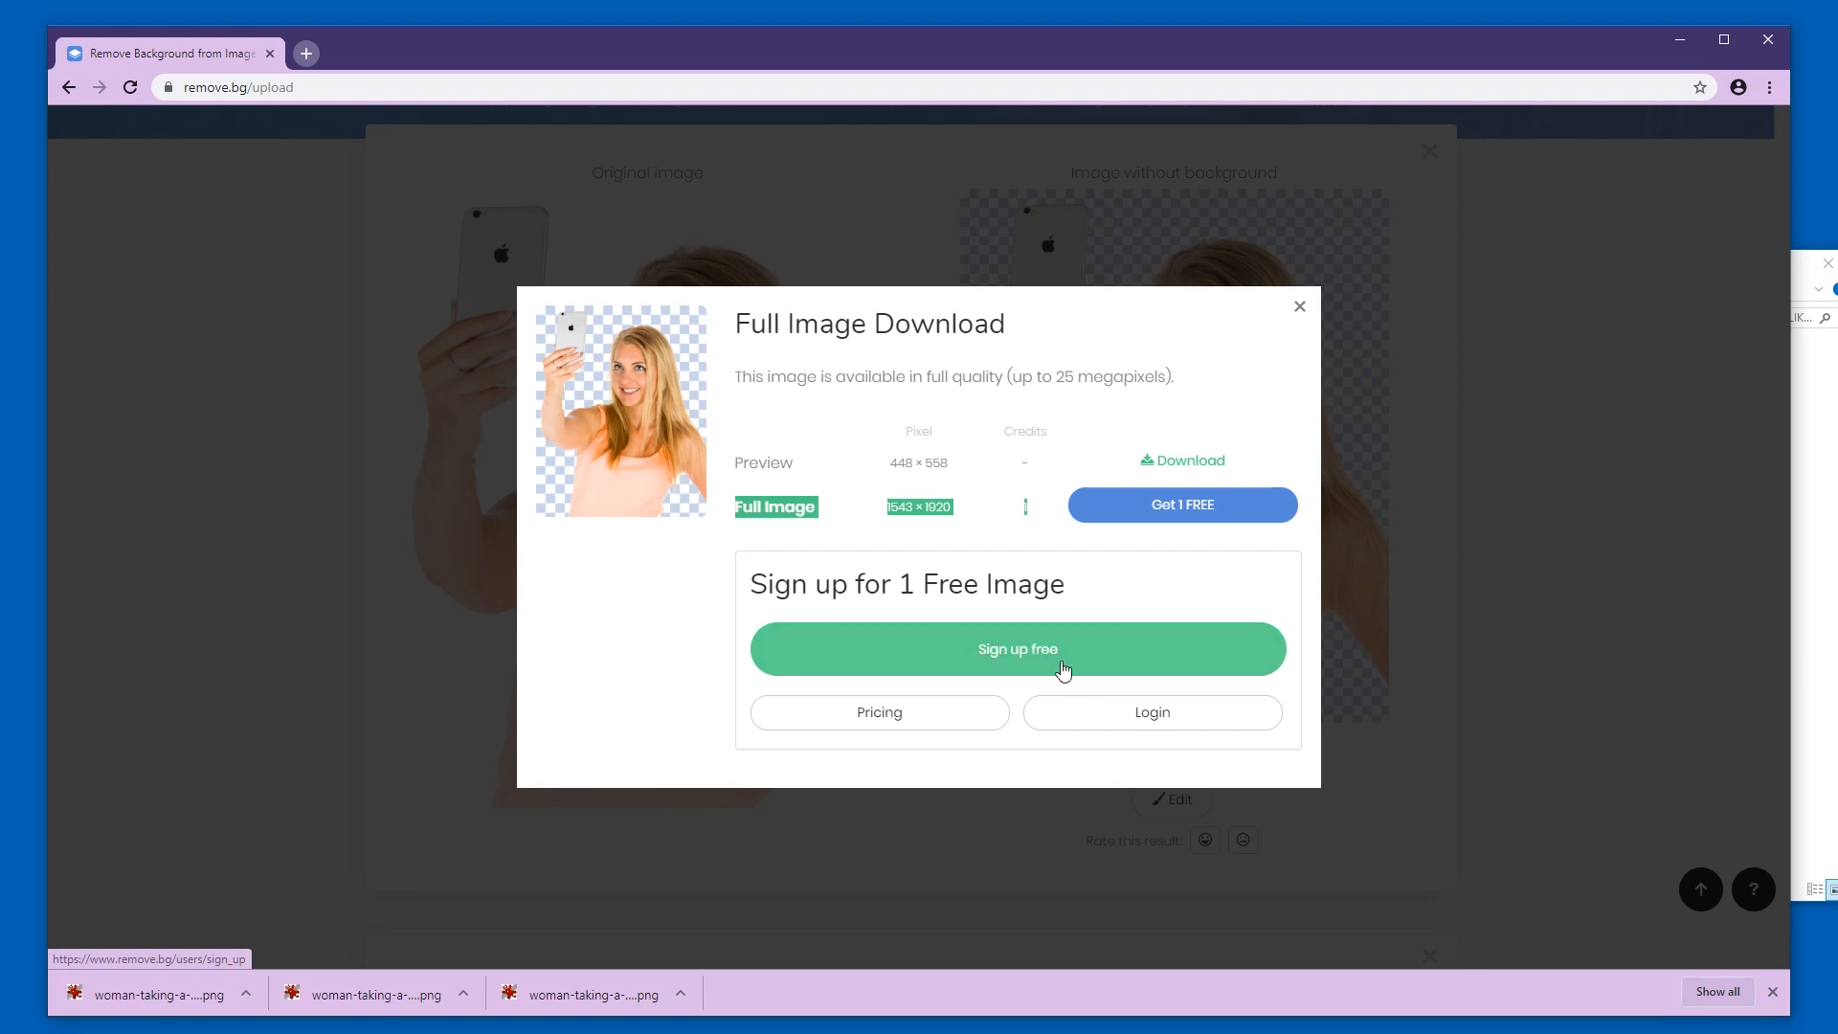
left_click(1032, 512)
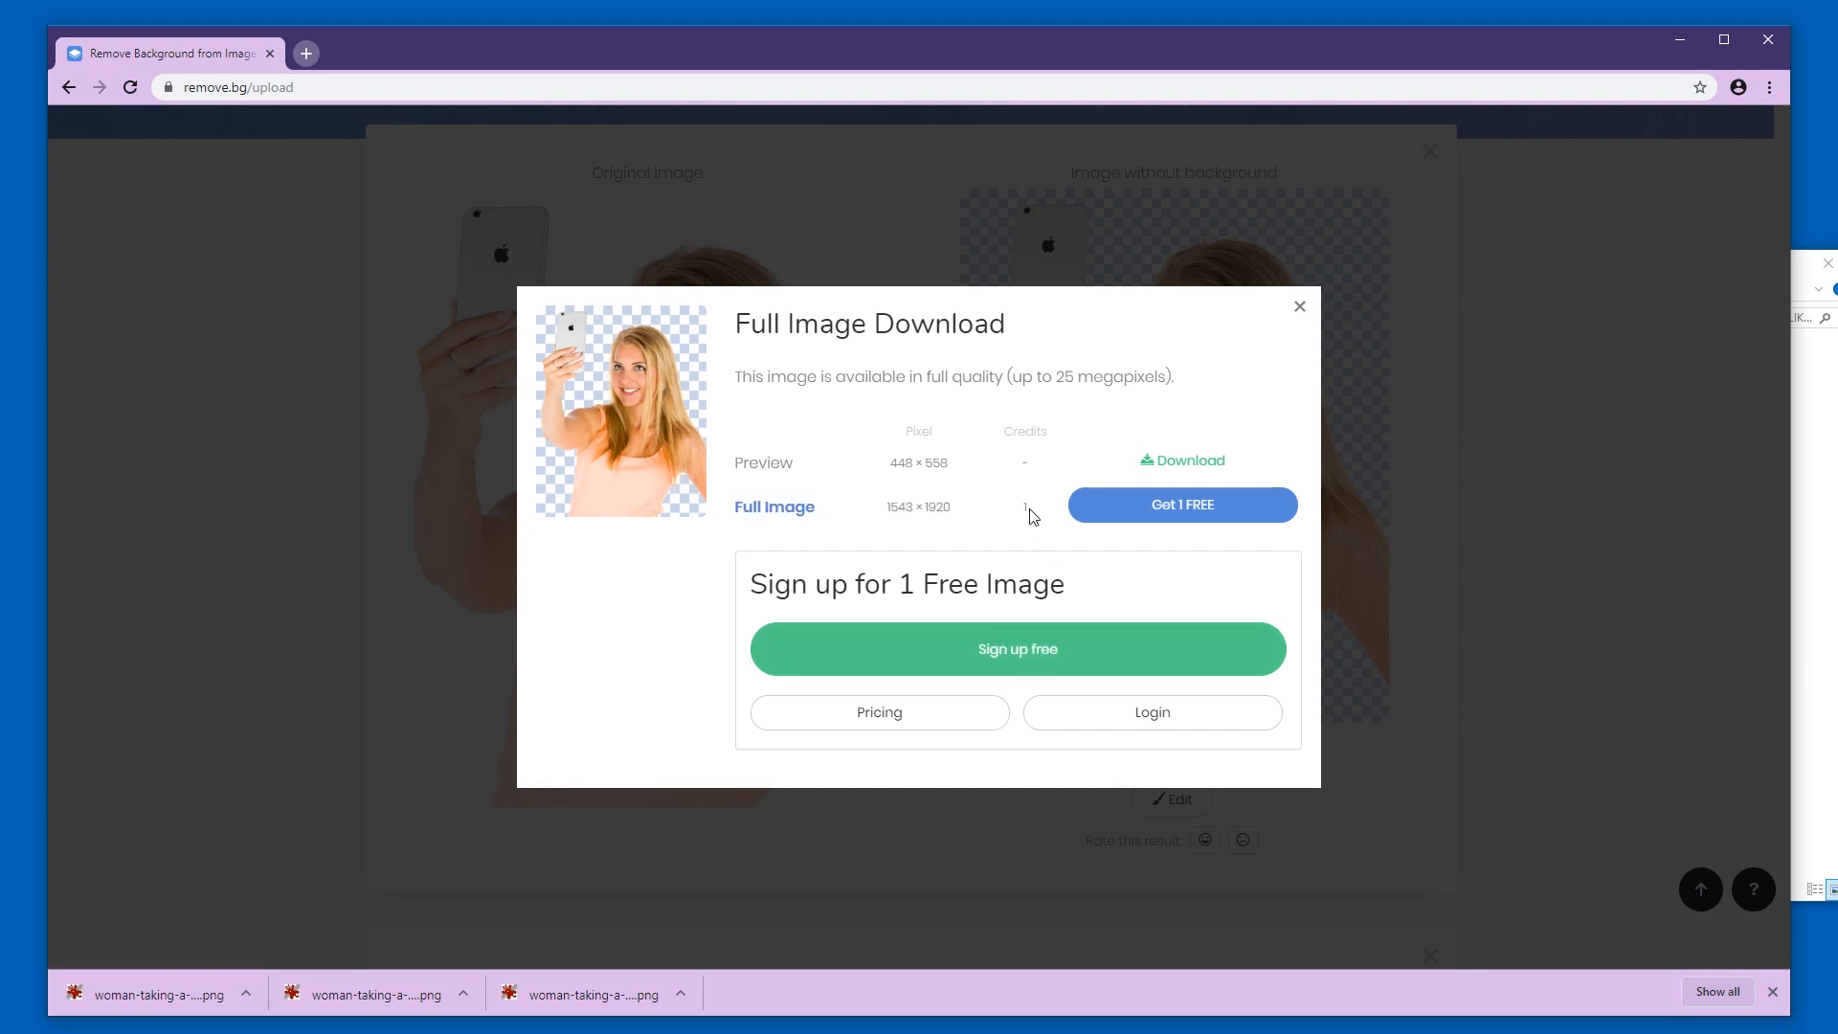
left_click(1299, 306)
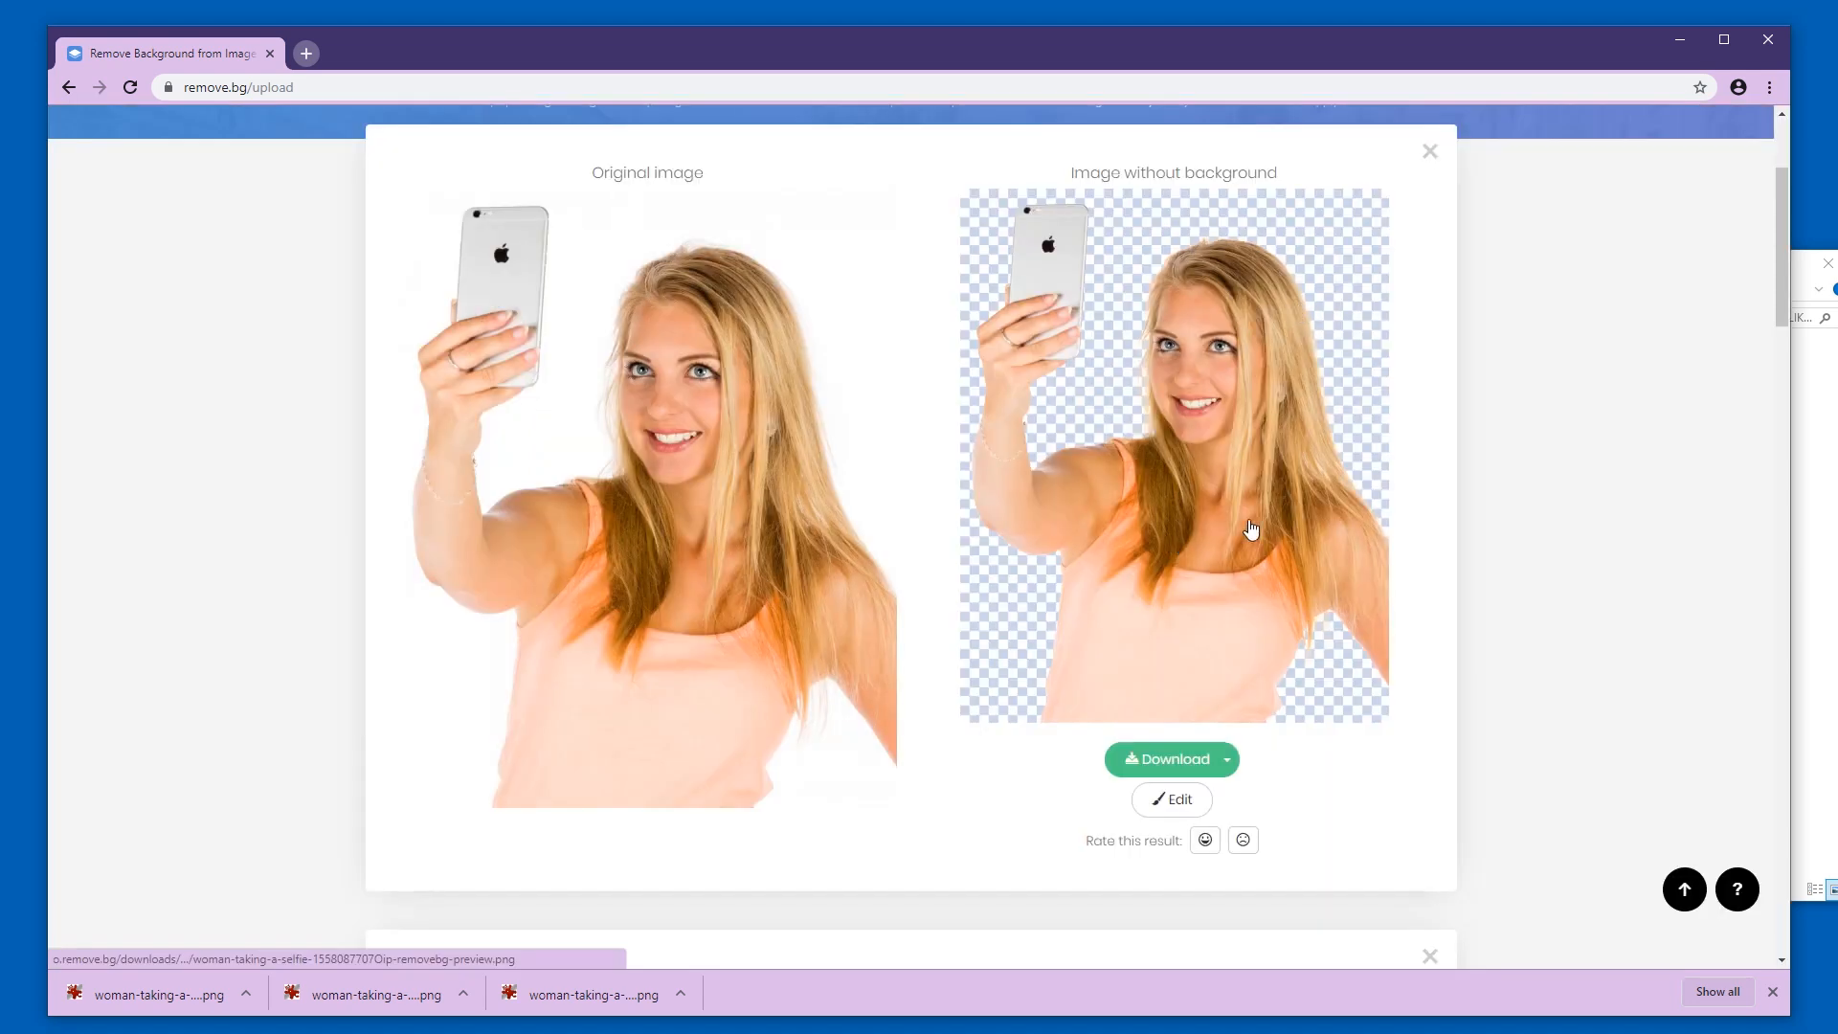
Switch to GIMP with the image folder in front, and compare the original JPG with the removebg-preview PNG.
left_click(1823, 407)
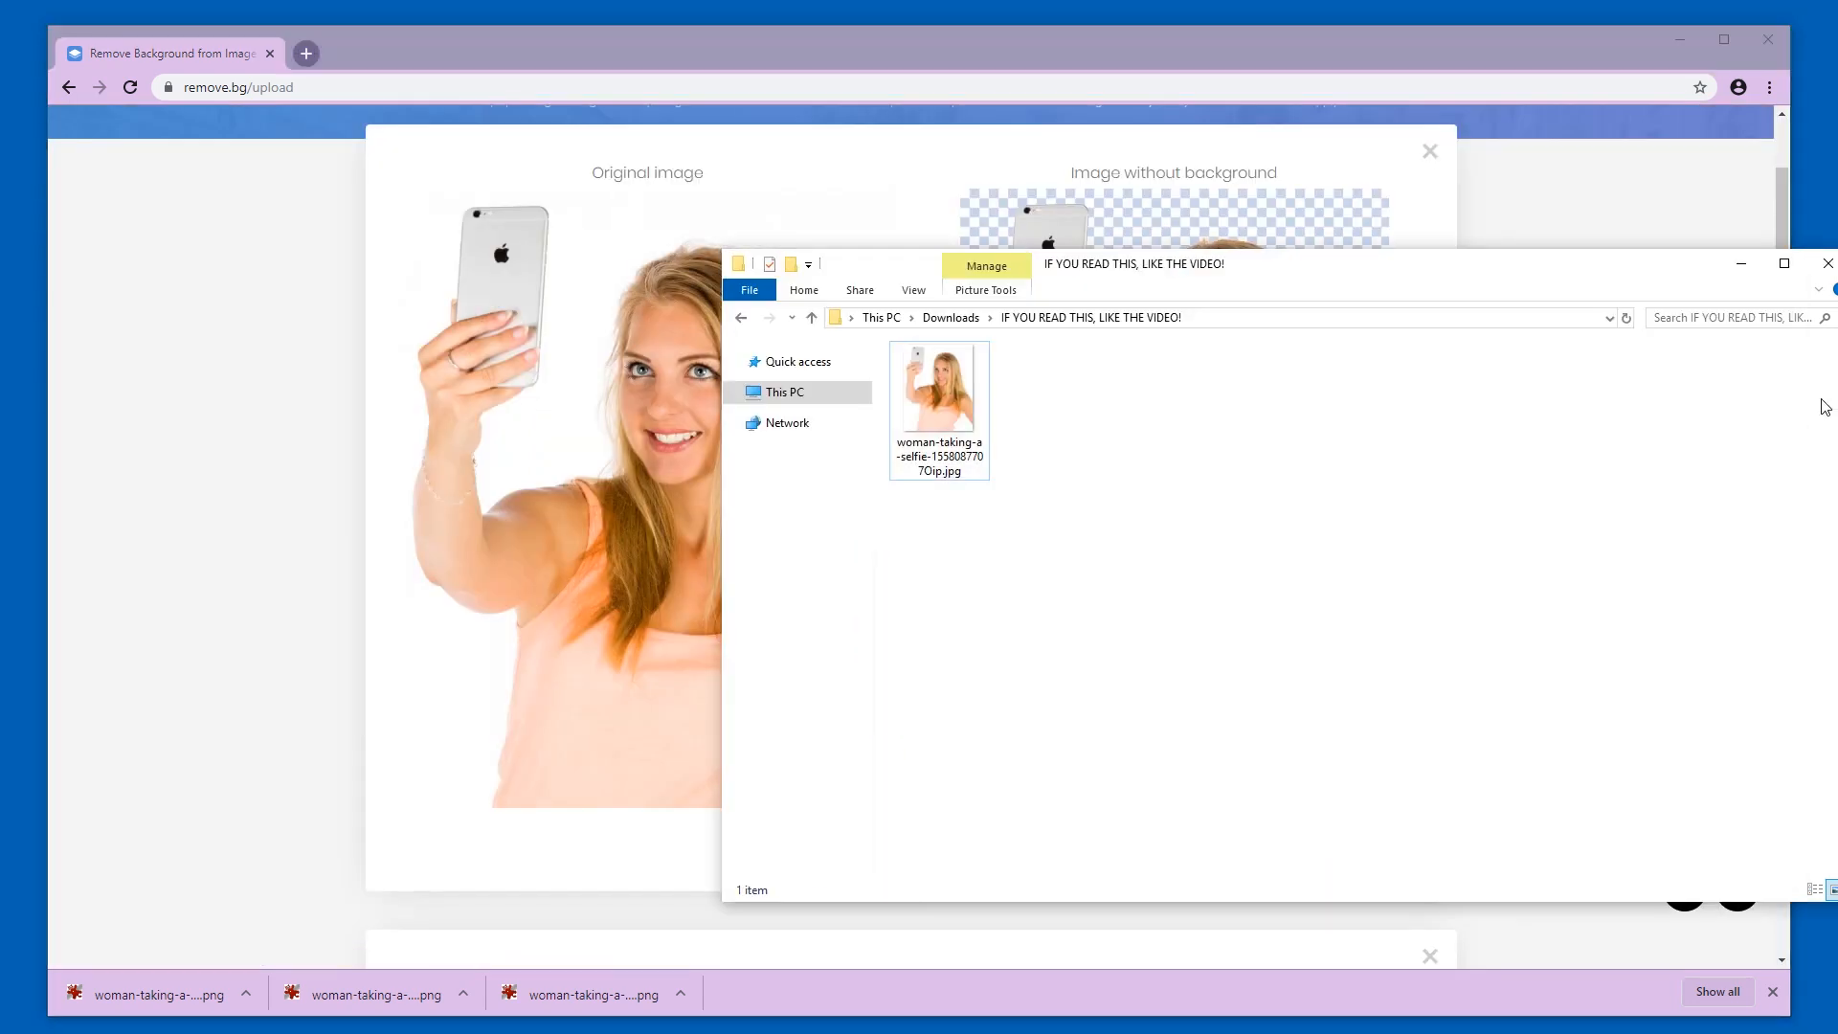
left_click_drag(1571, 278, 443, 8)
key("alt+Tab")
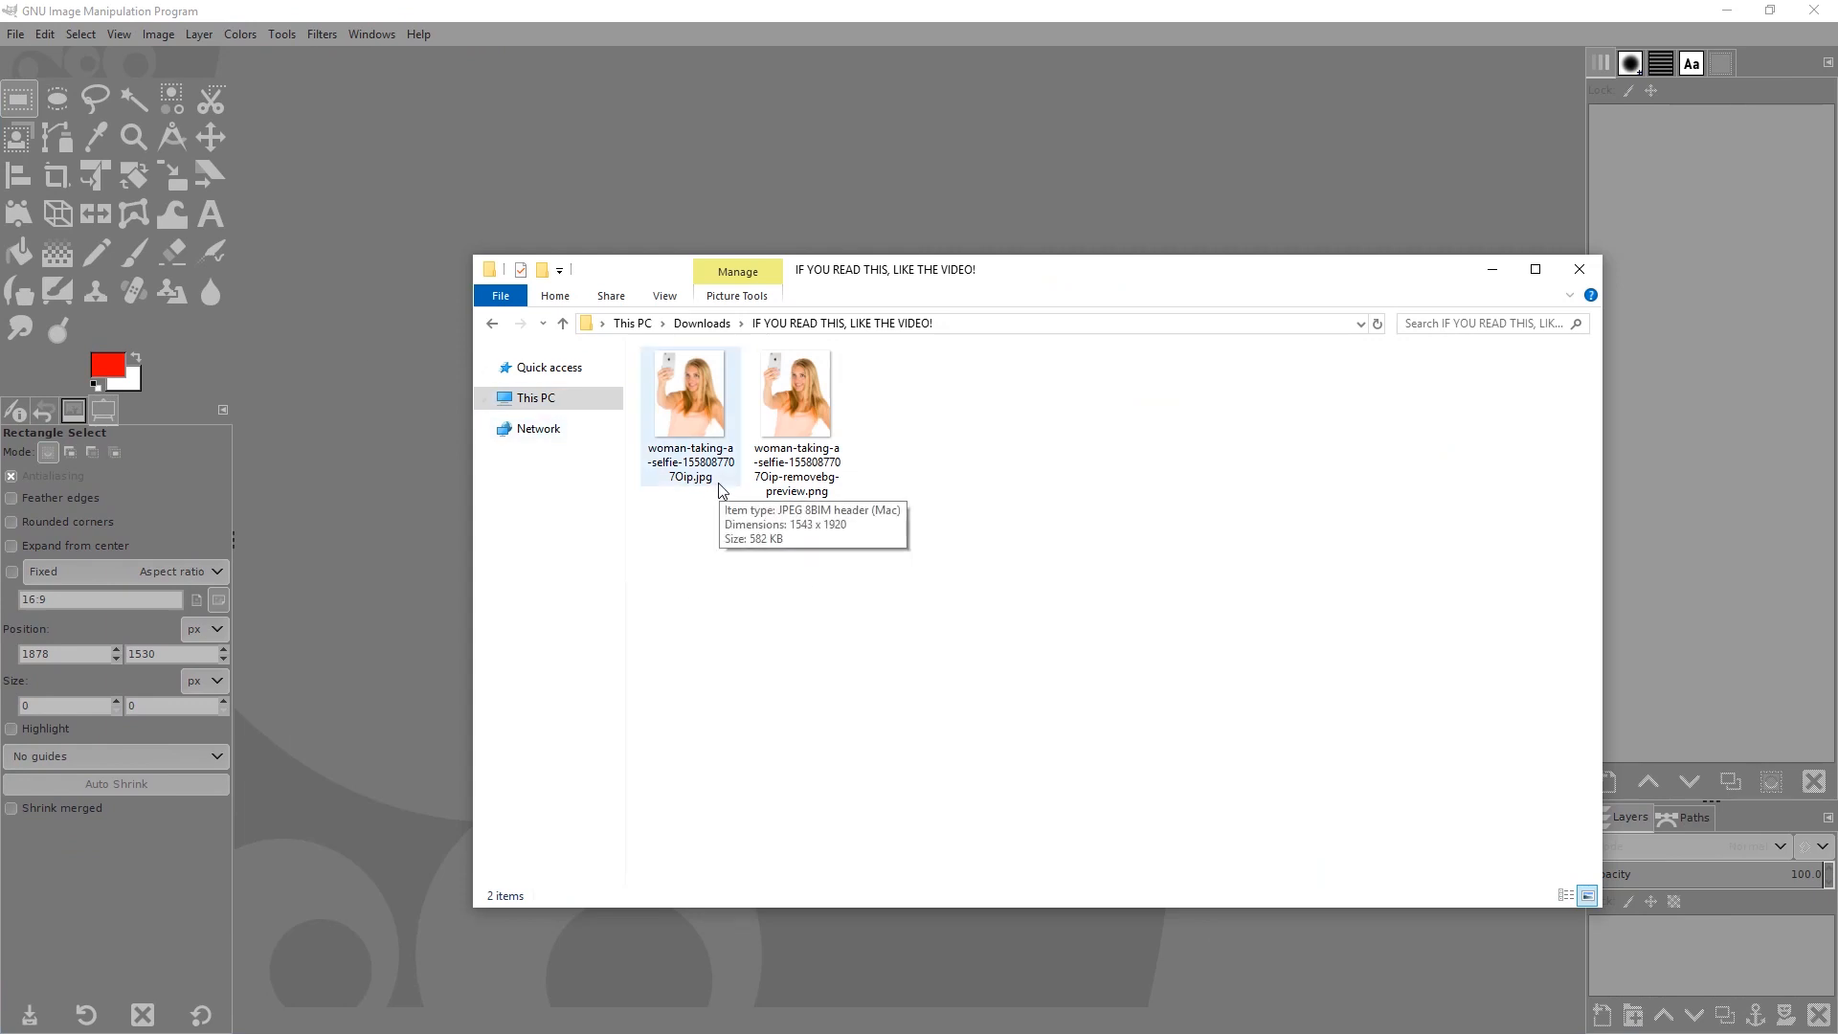
left_click(707, 446)
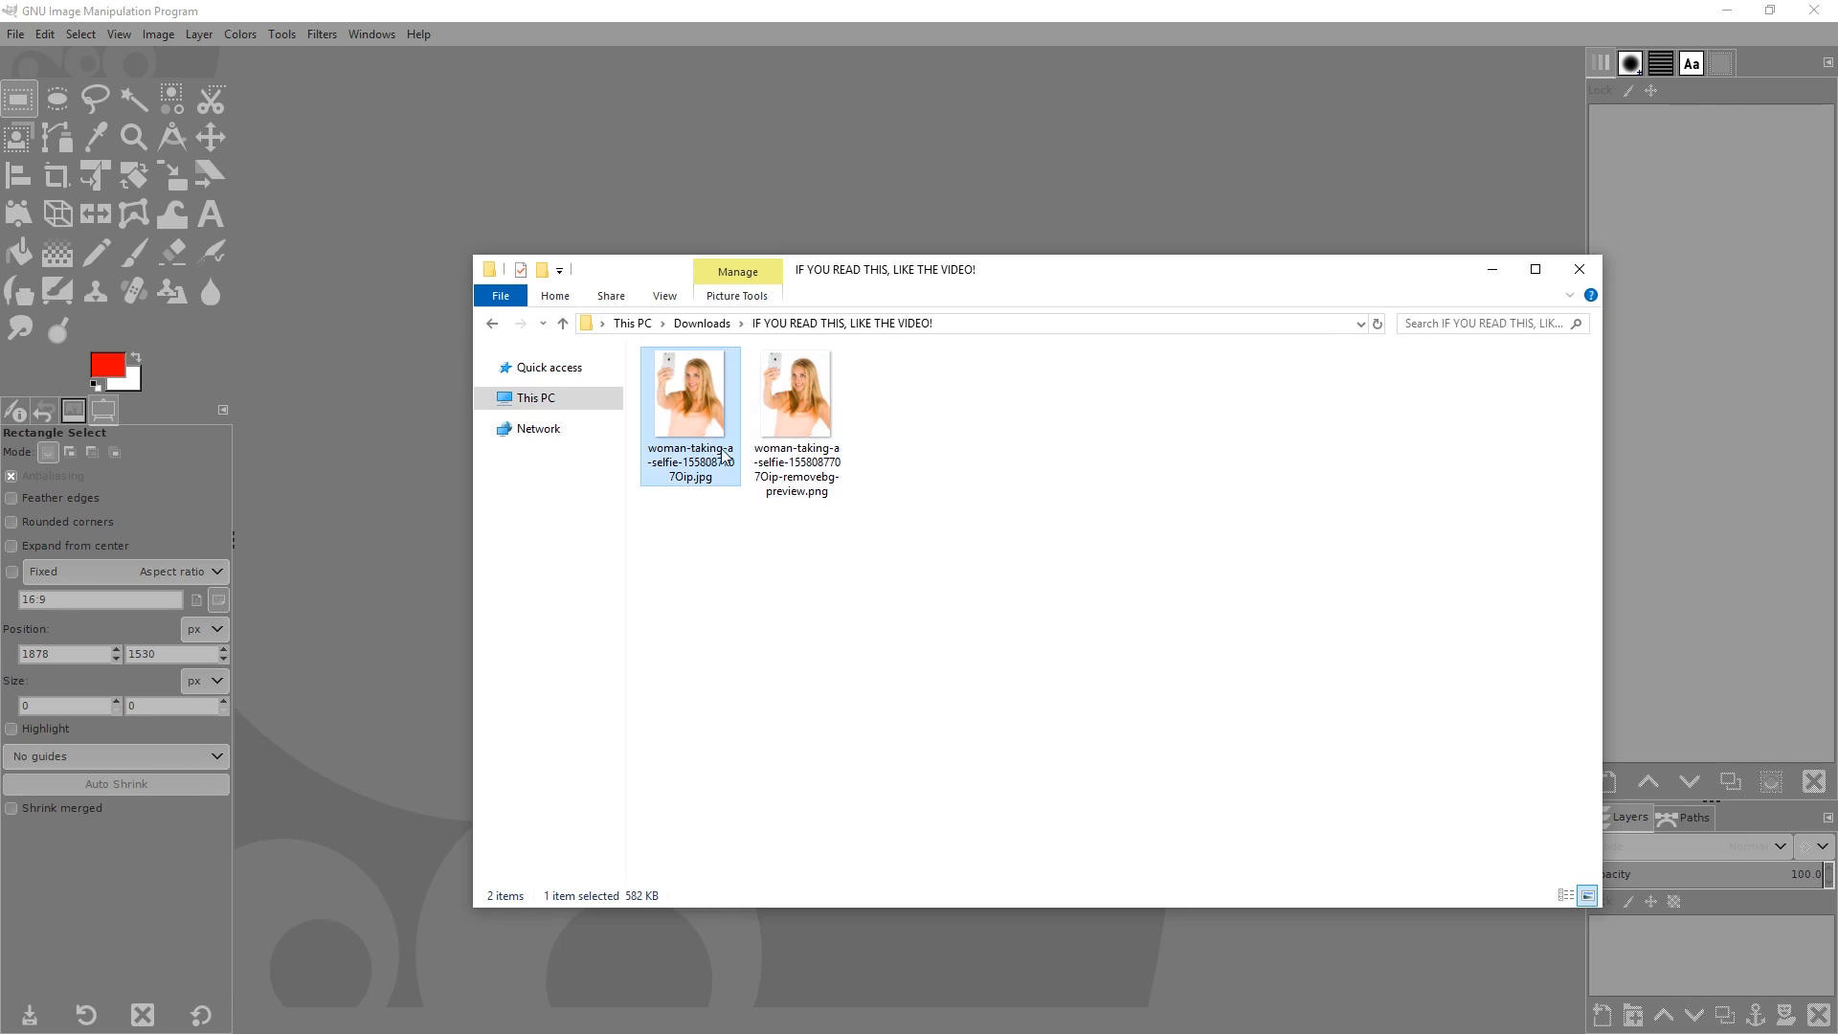
left_click(818, 446)
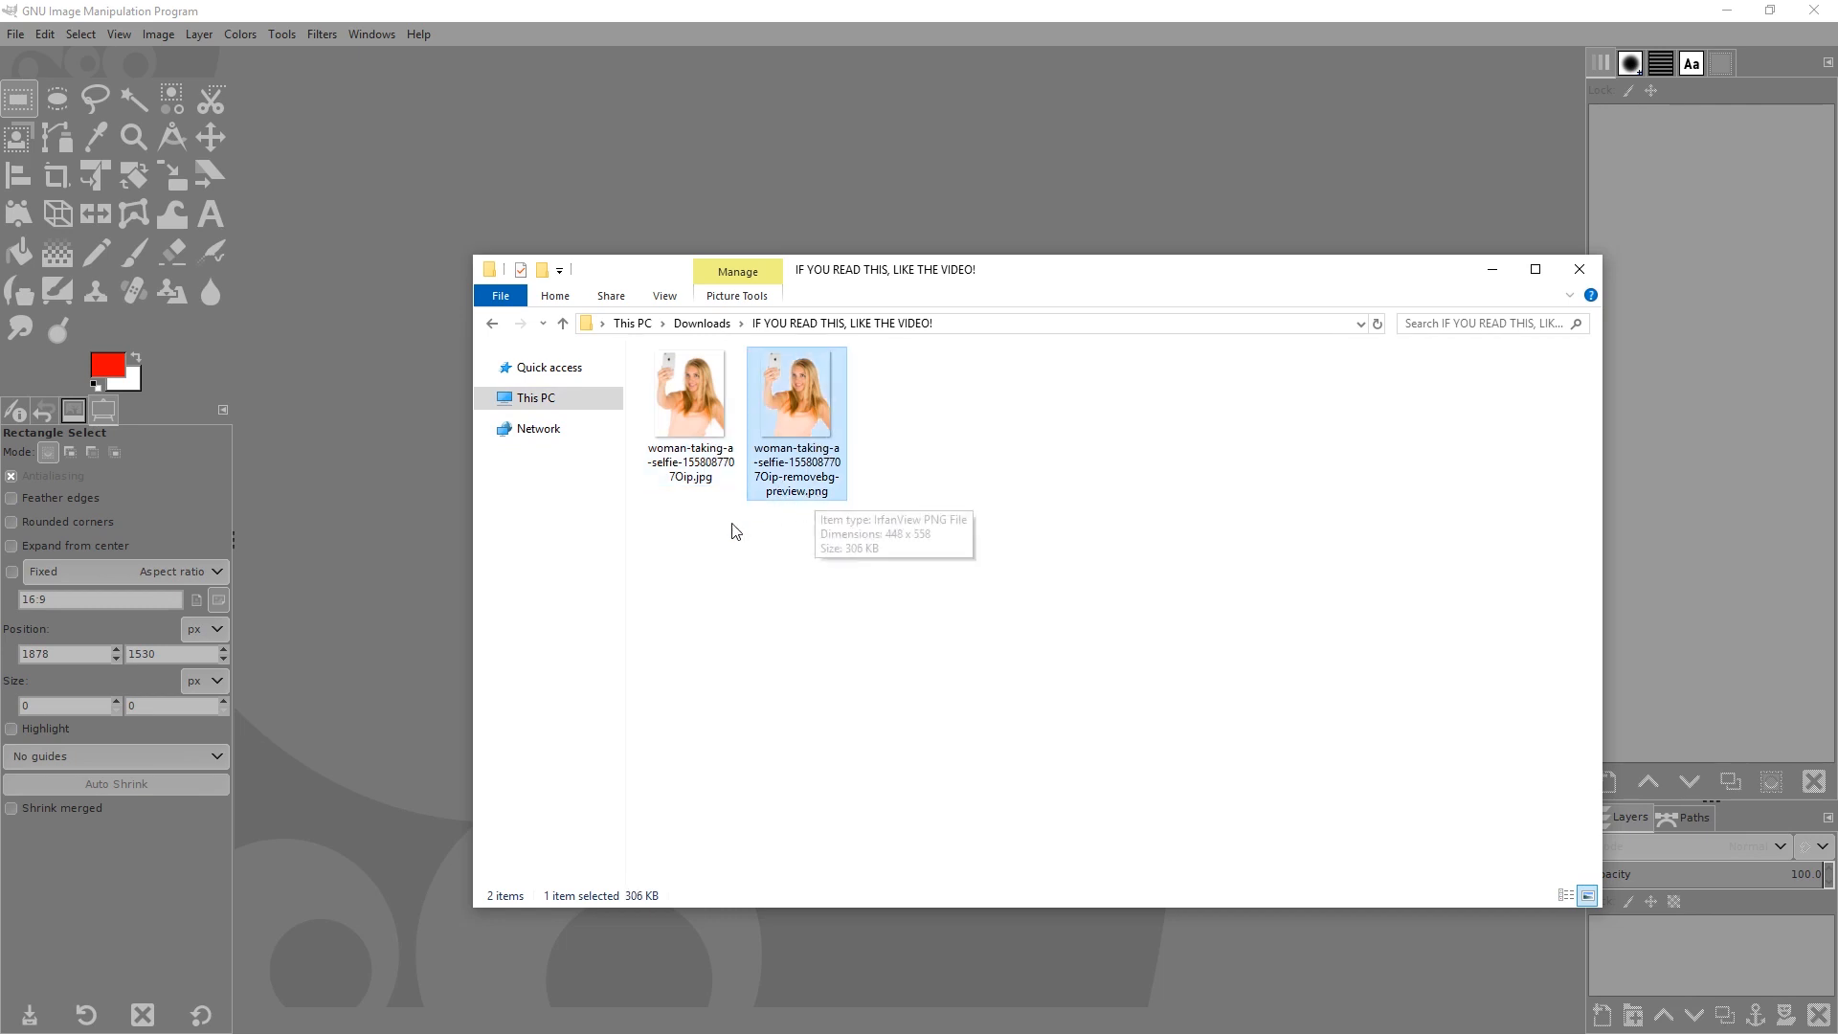
Open the original selfie JPG in GIMP and add the removebg-preview PNG as a layer above it.
left_click(703, 474)
left_click_drag(697, 436, 563, 192)
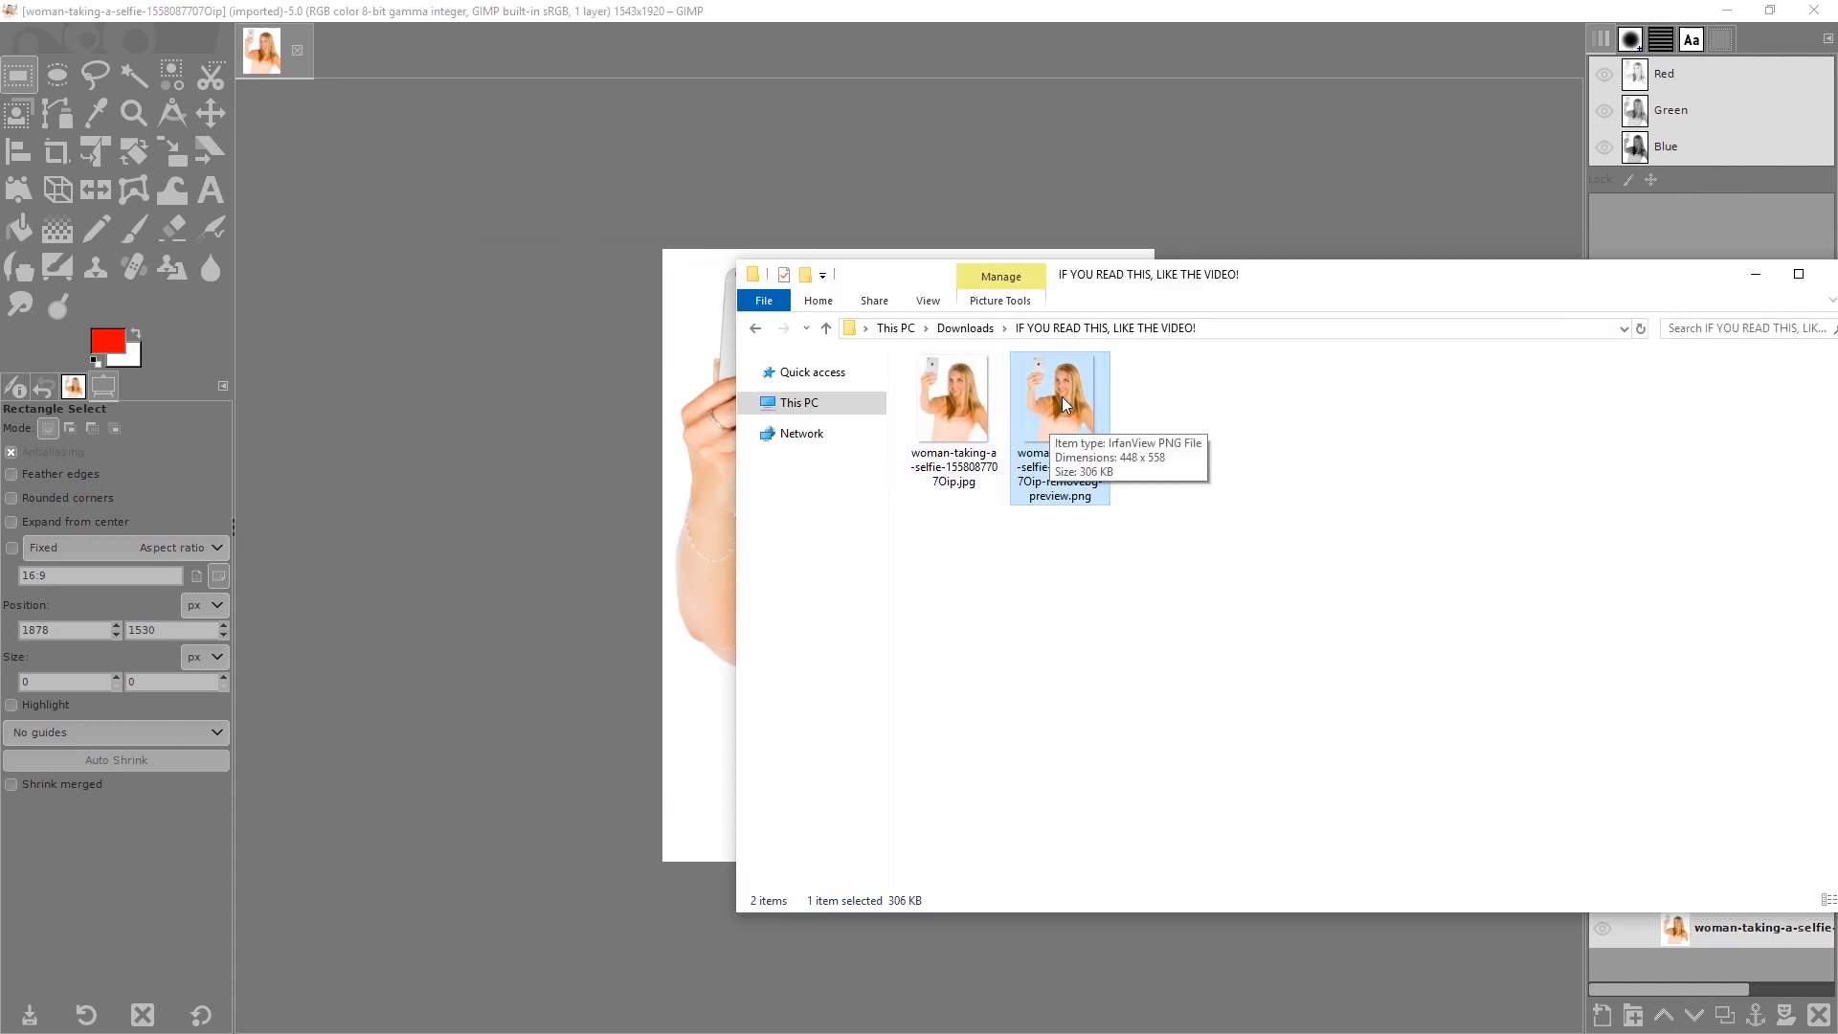
left_click_drag(1060, 396, 690, 426)
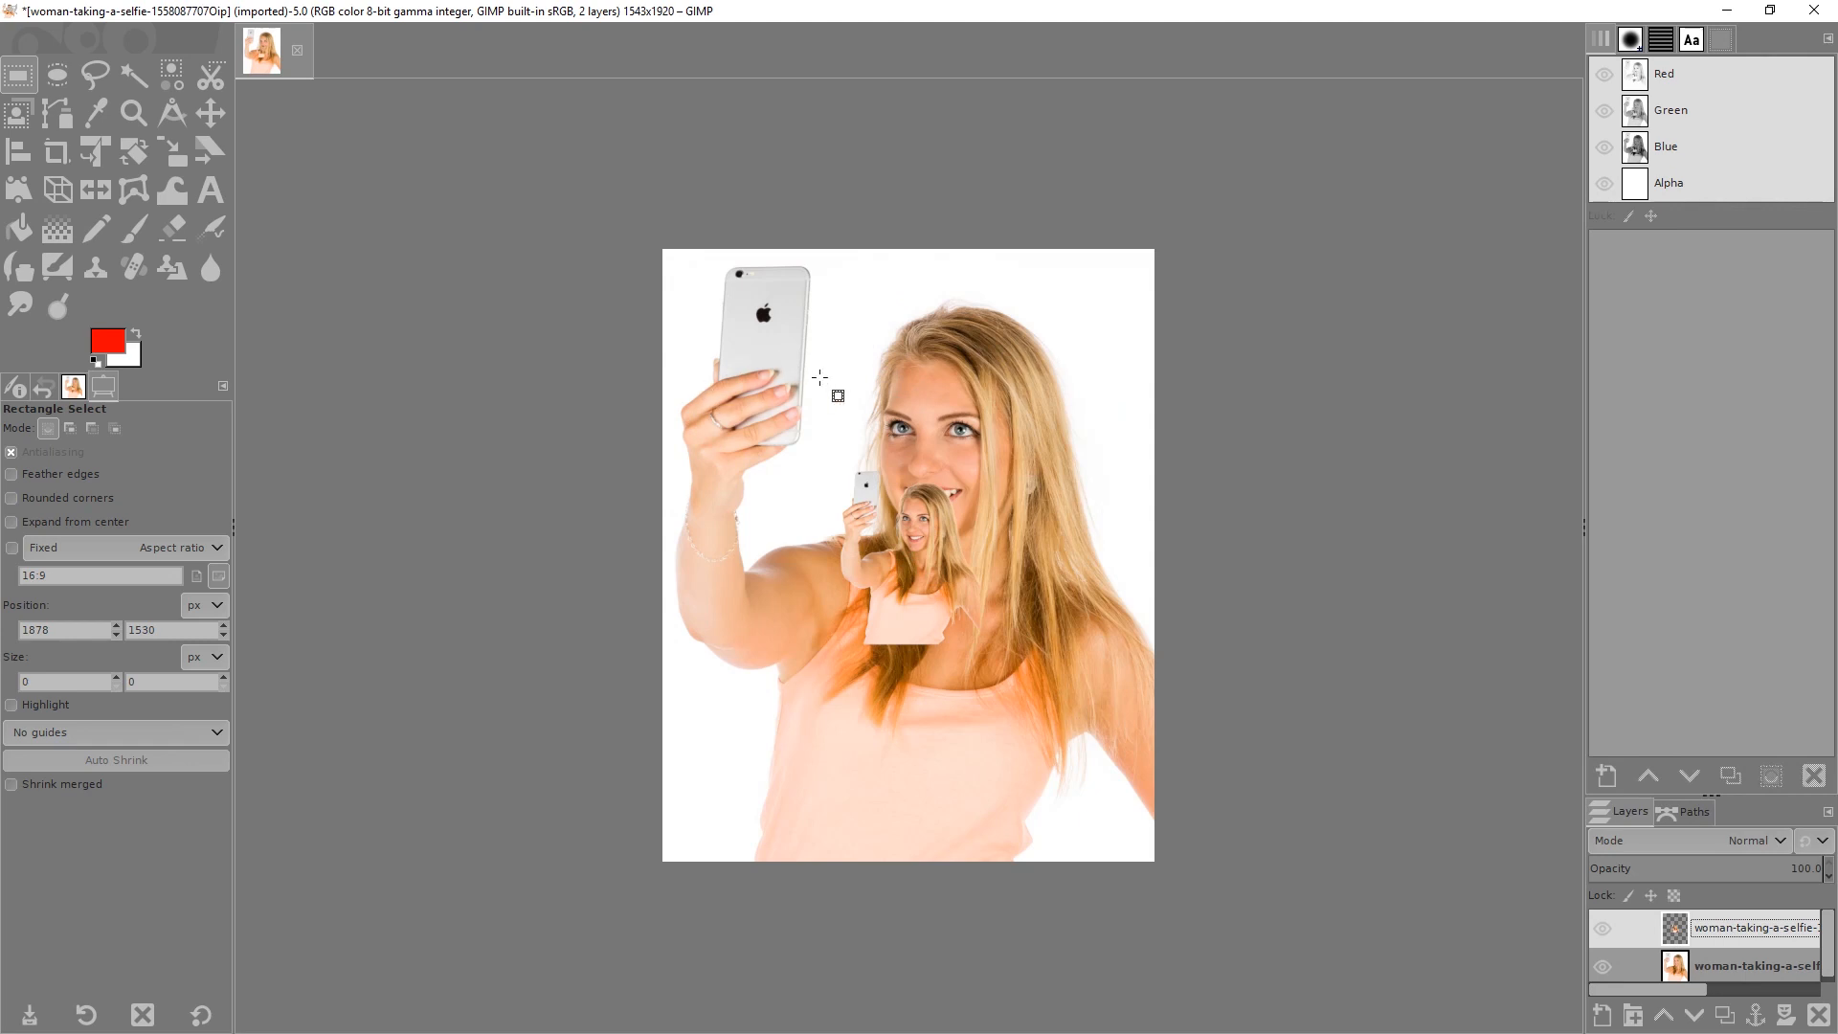
Copy the image's height value from the Scale Image settings and cancel without scaling the image.
right_click(925, 414)
mouse_move(1016, 528)
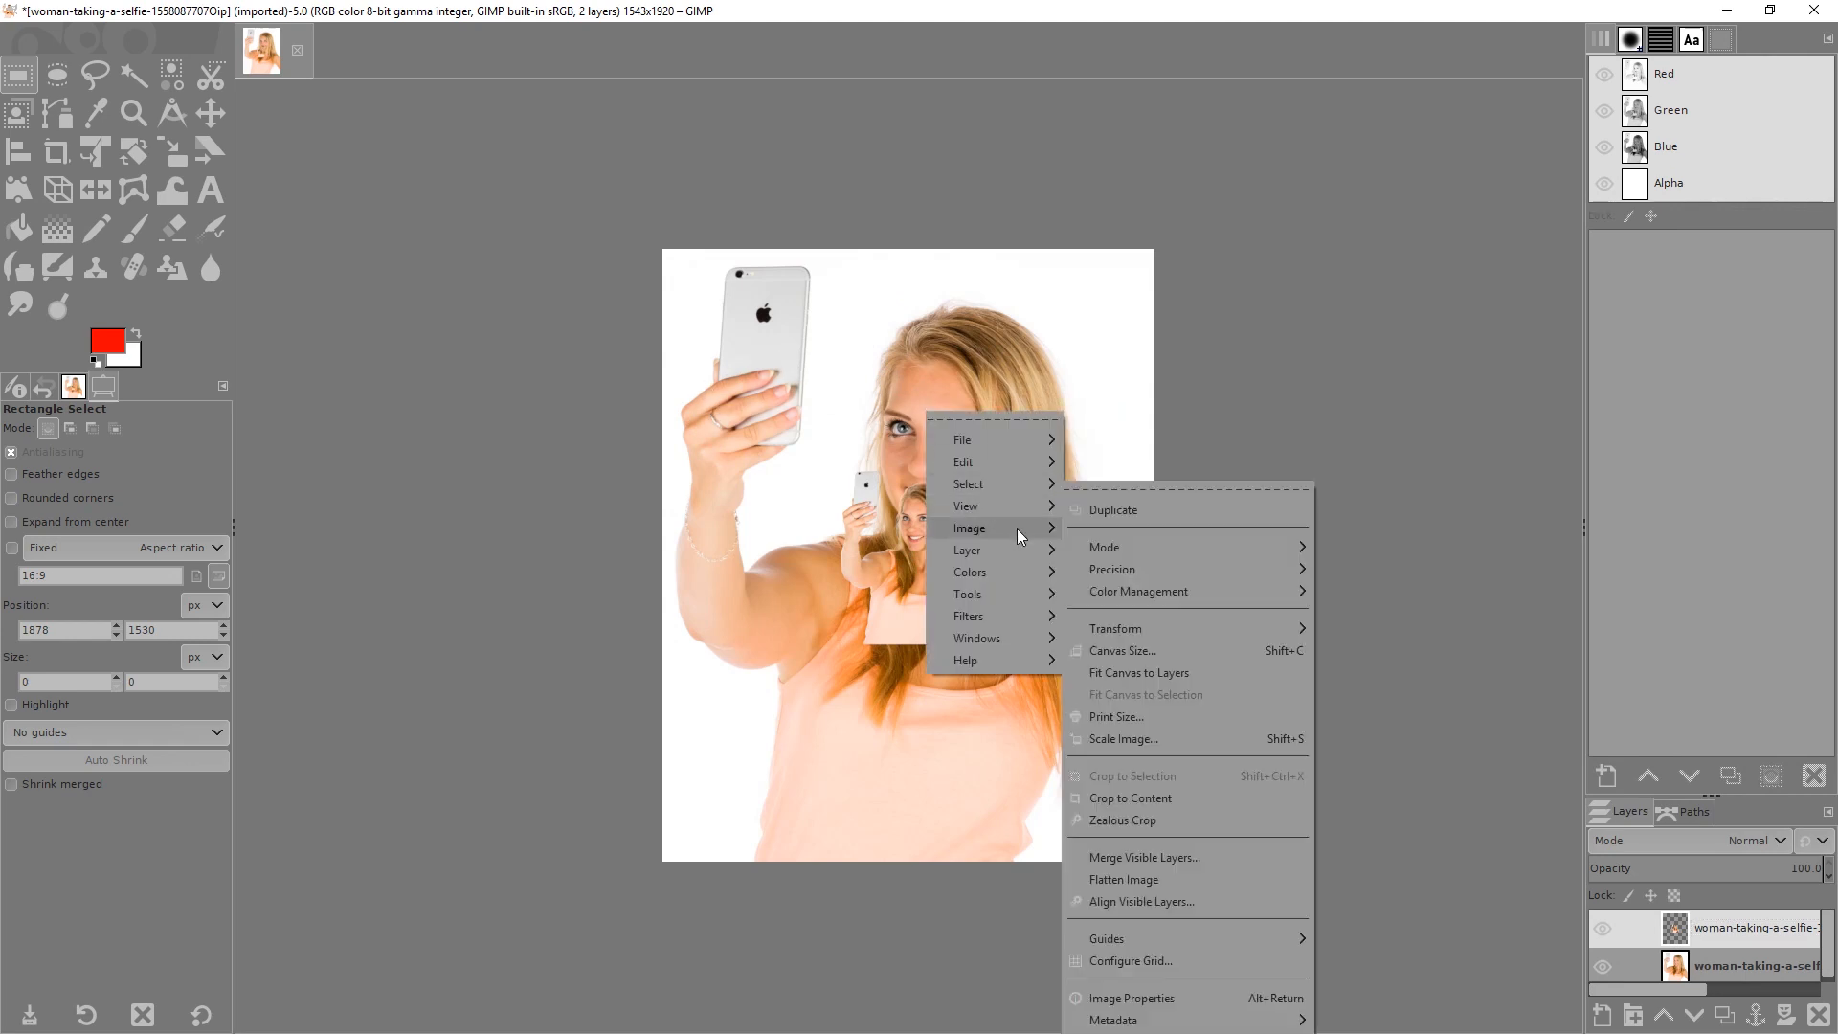
left_click(1131, 739)
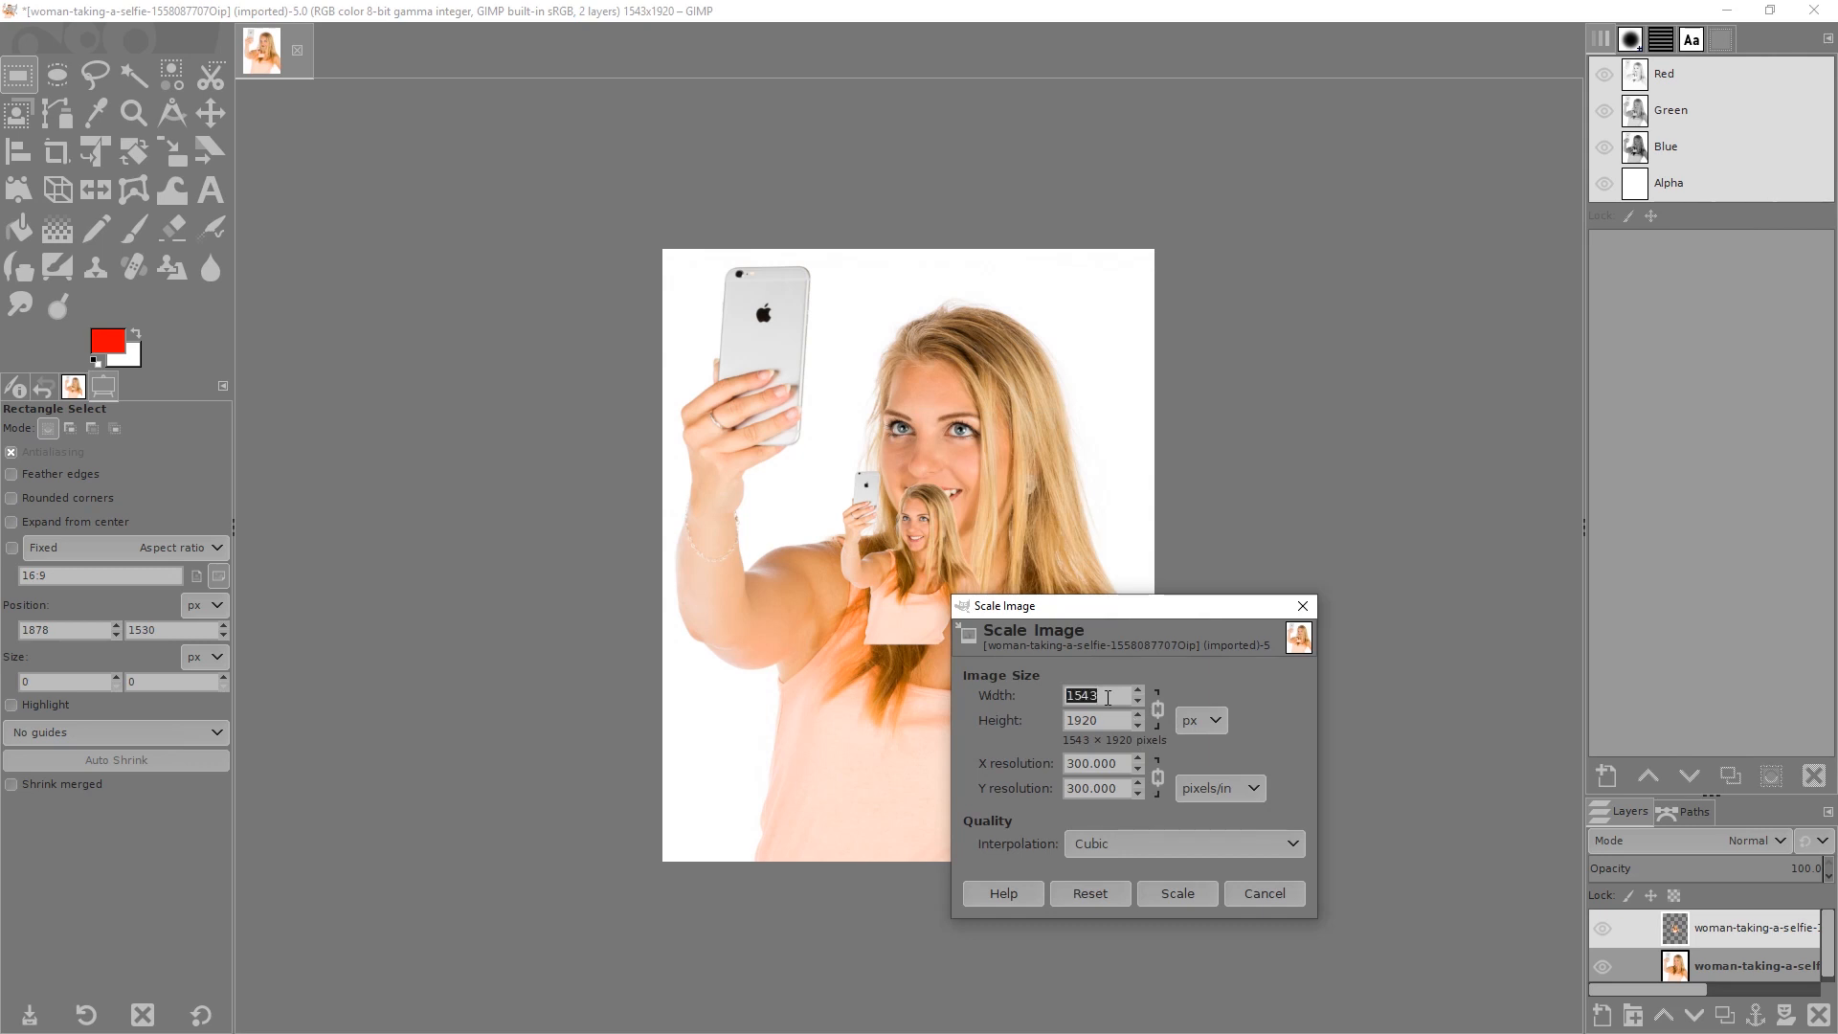
double_click(1101, 726)
right_click(1079, 728)
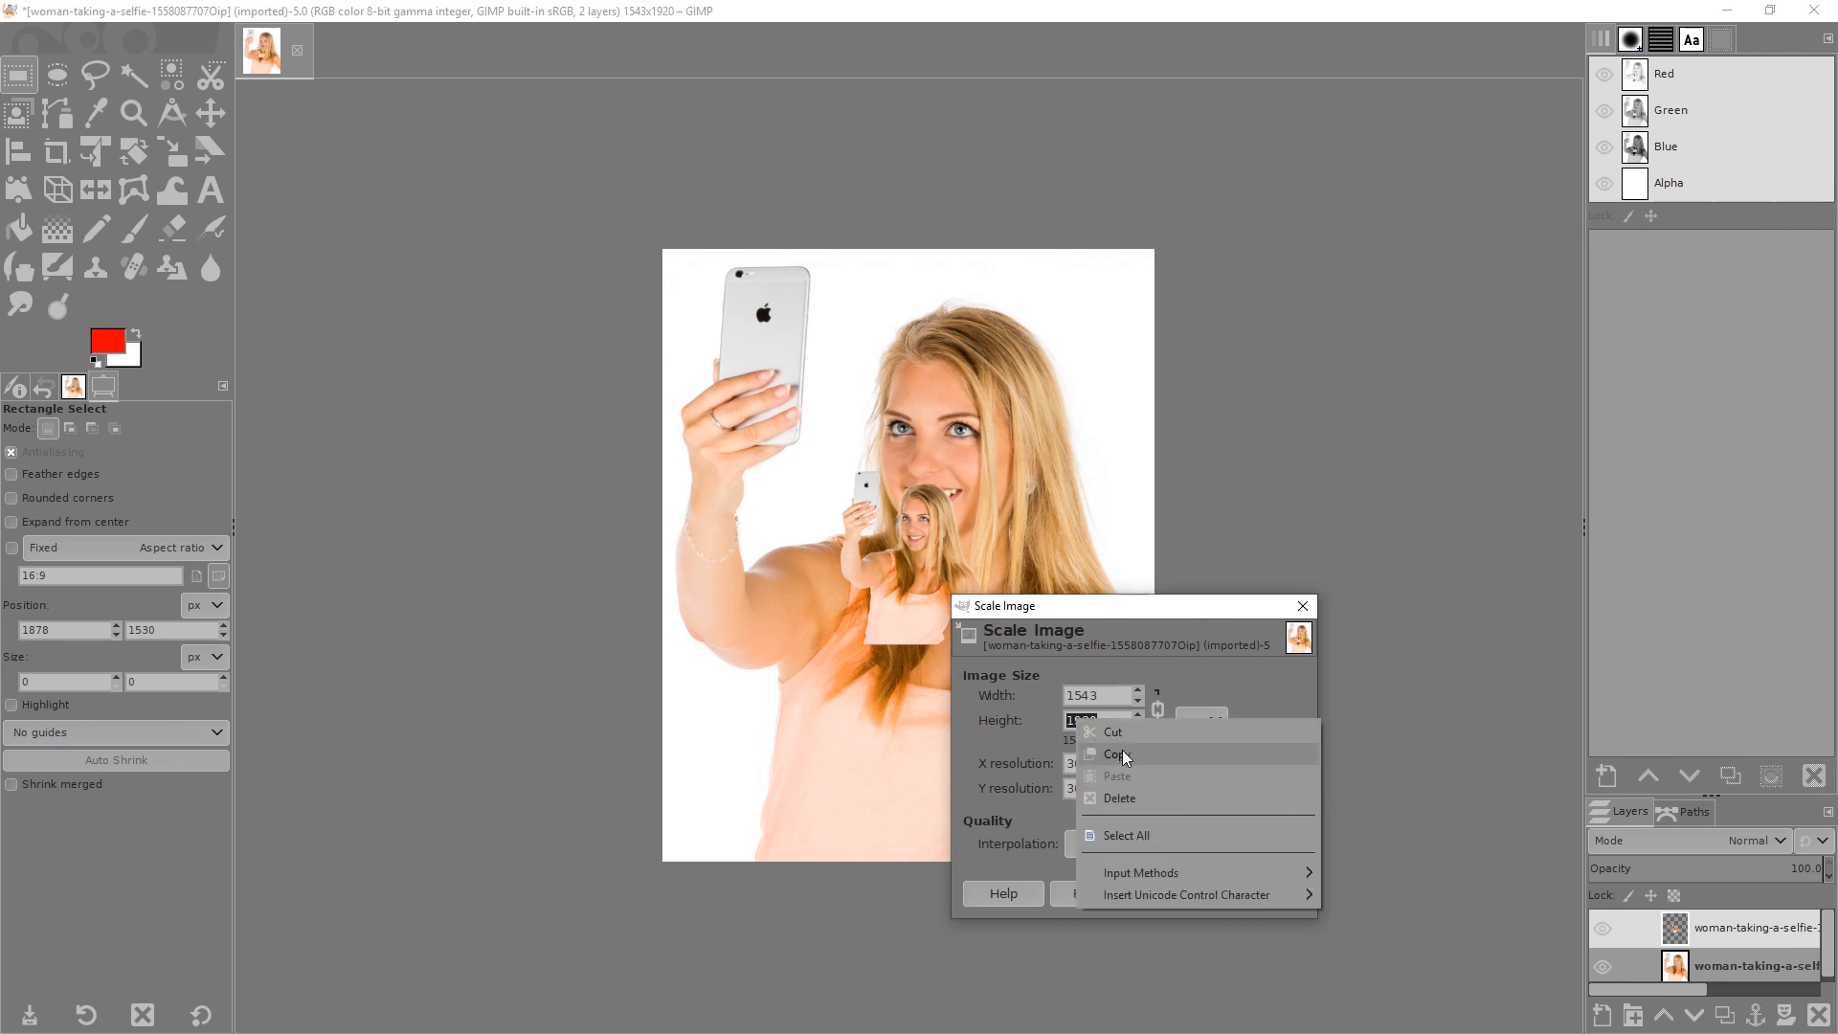
left_click(1122, 750)
left_click(1264, 893)
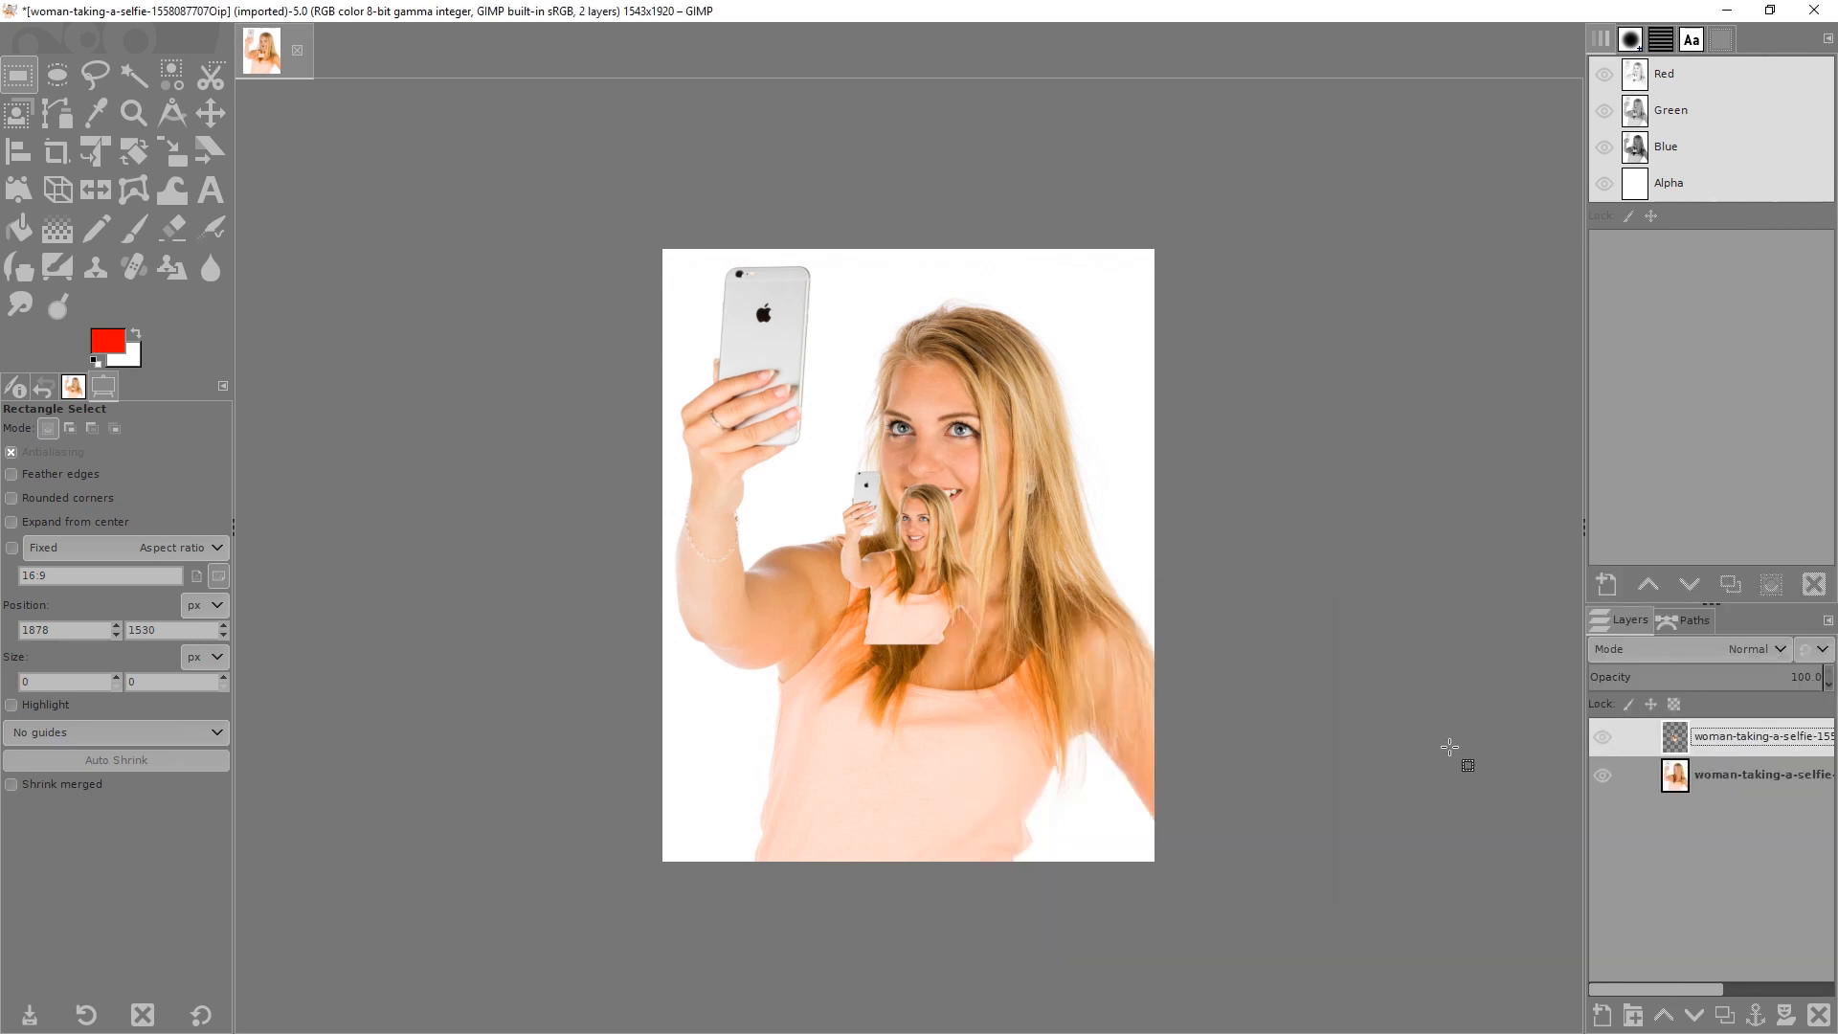
Scale the removebg-preview layer to a height of 1920 px, keeping its proportions.
double_click(1706, 739)
left_click(1705, 769)
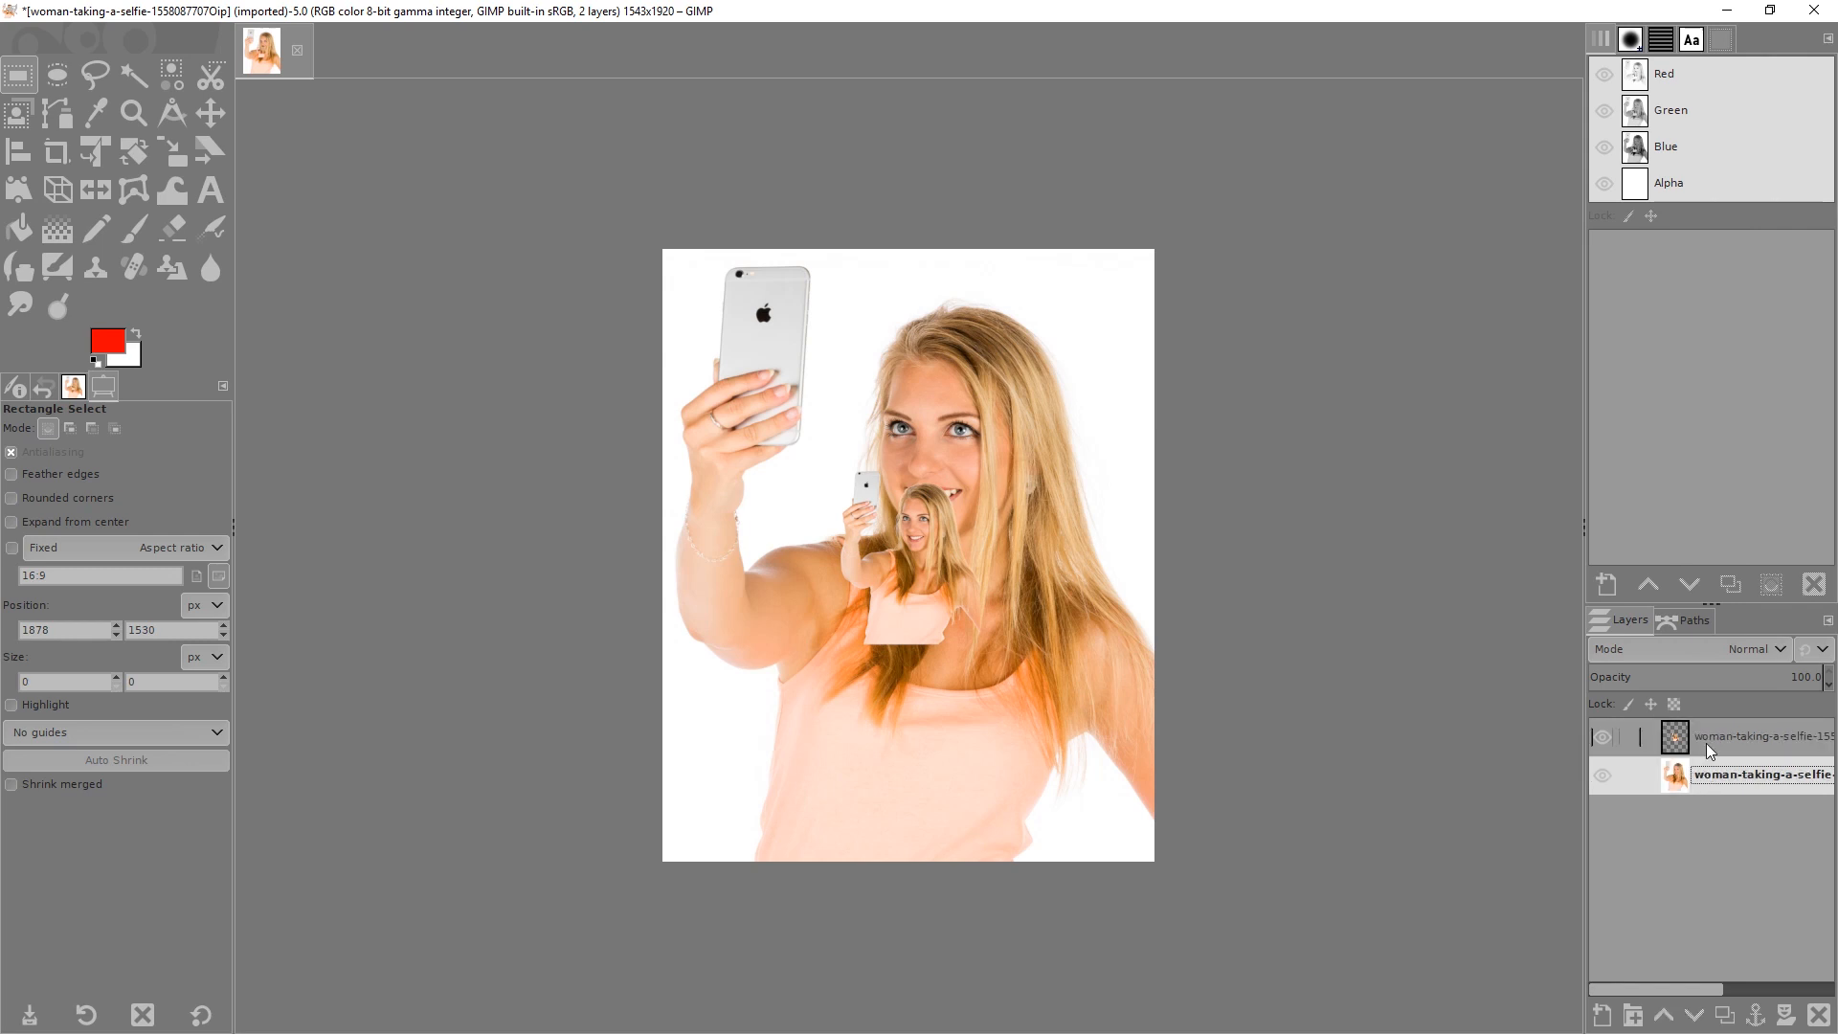
left_click(1707, 743)
left_click(1712, 769)
left_click(1716, 743)
right_click(896, 581)
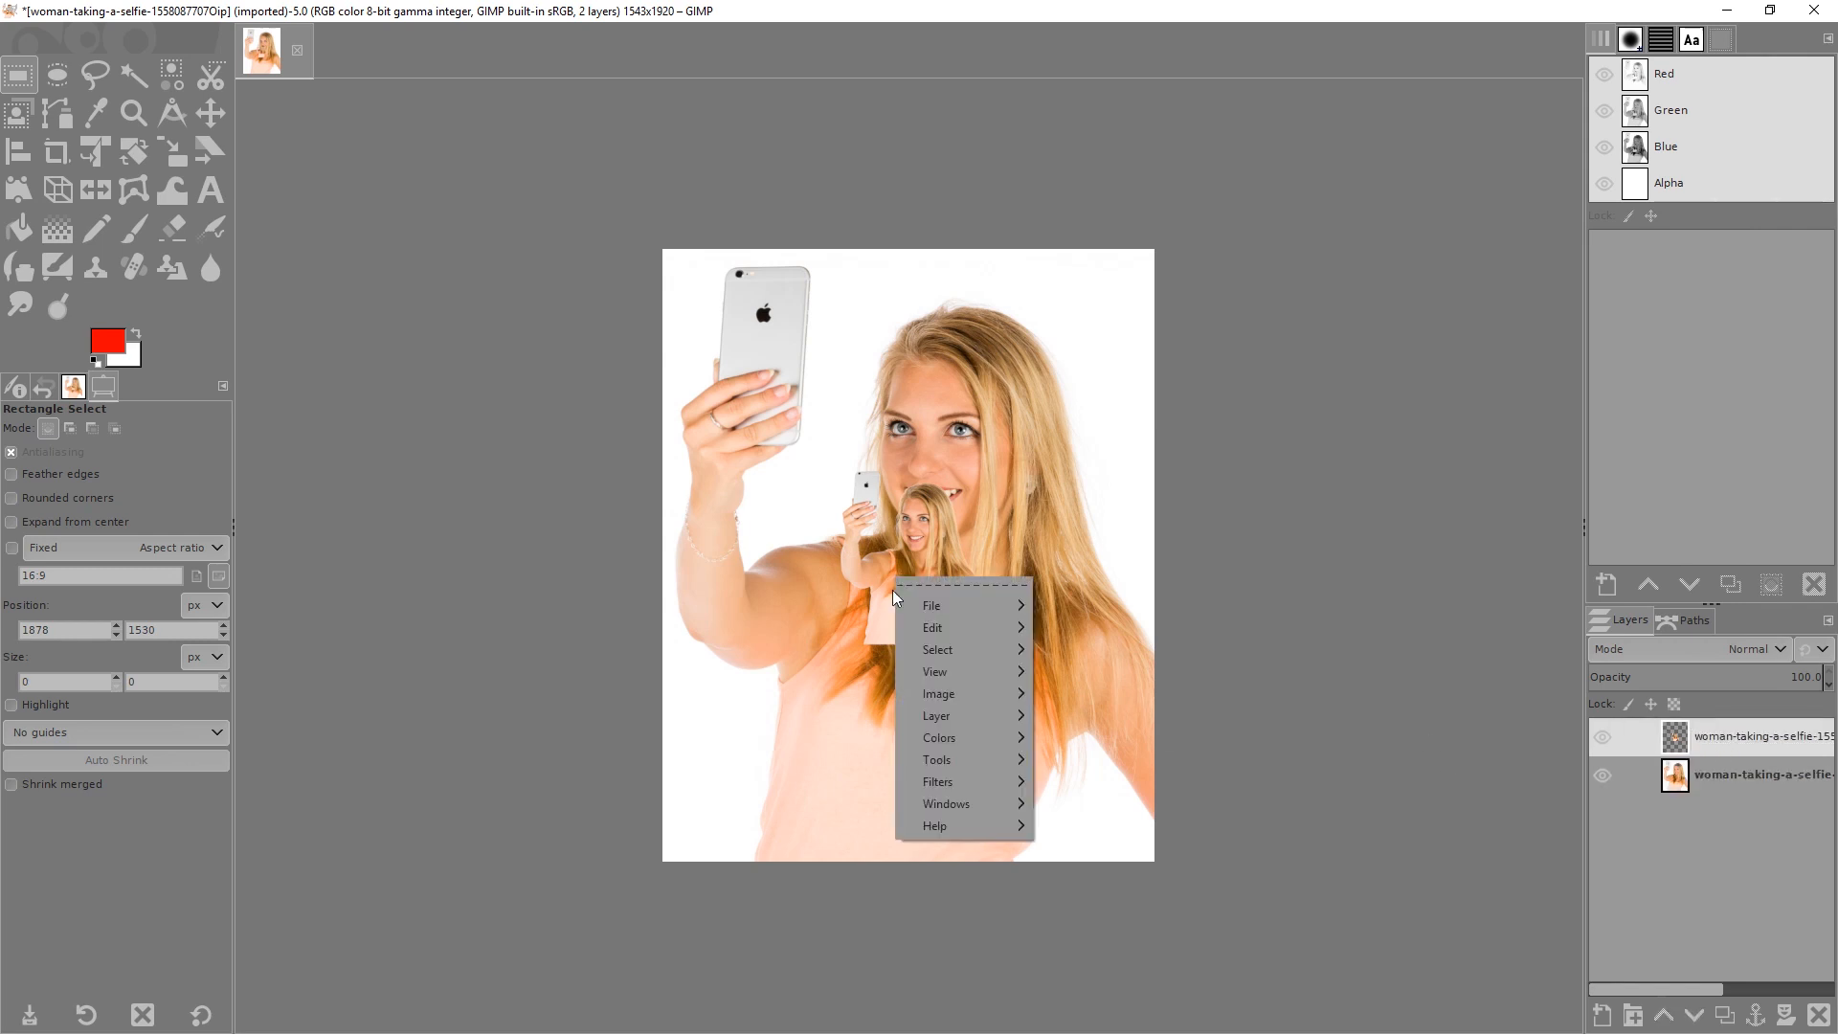
mouse_move(968, 718)
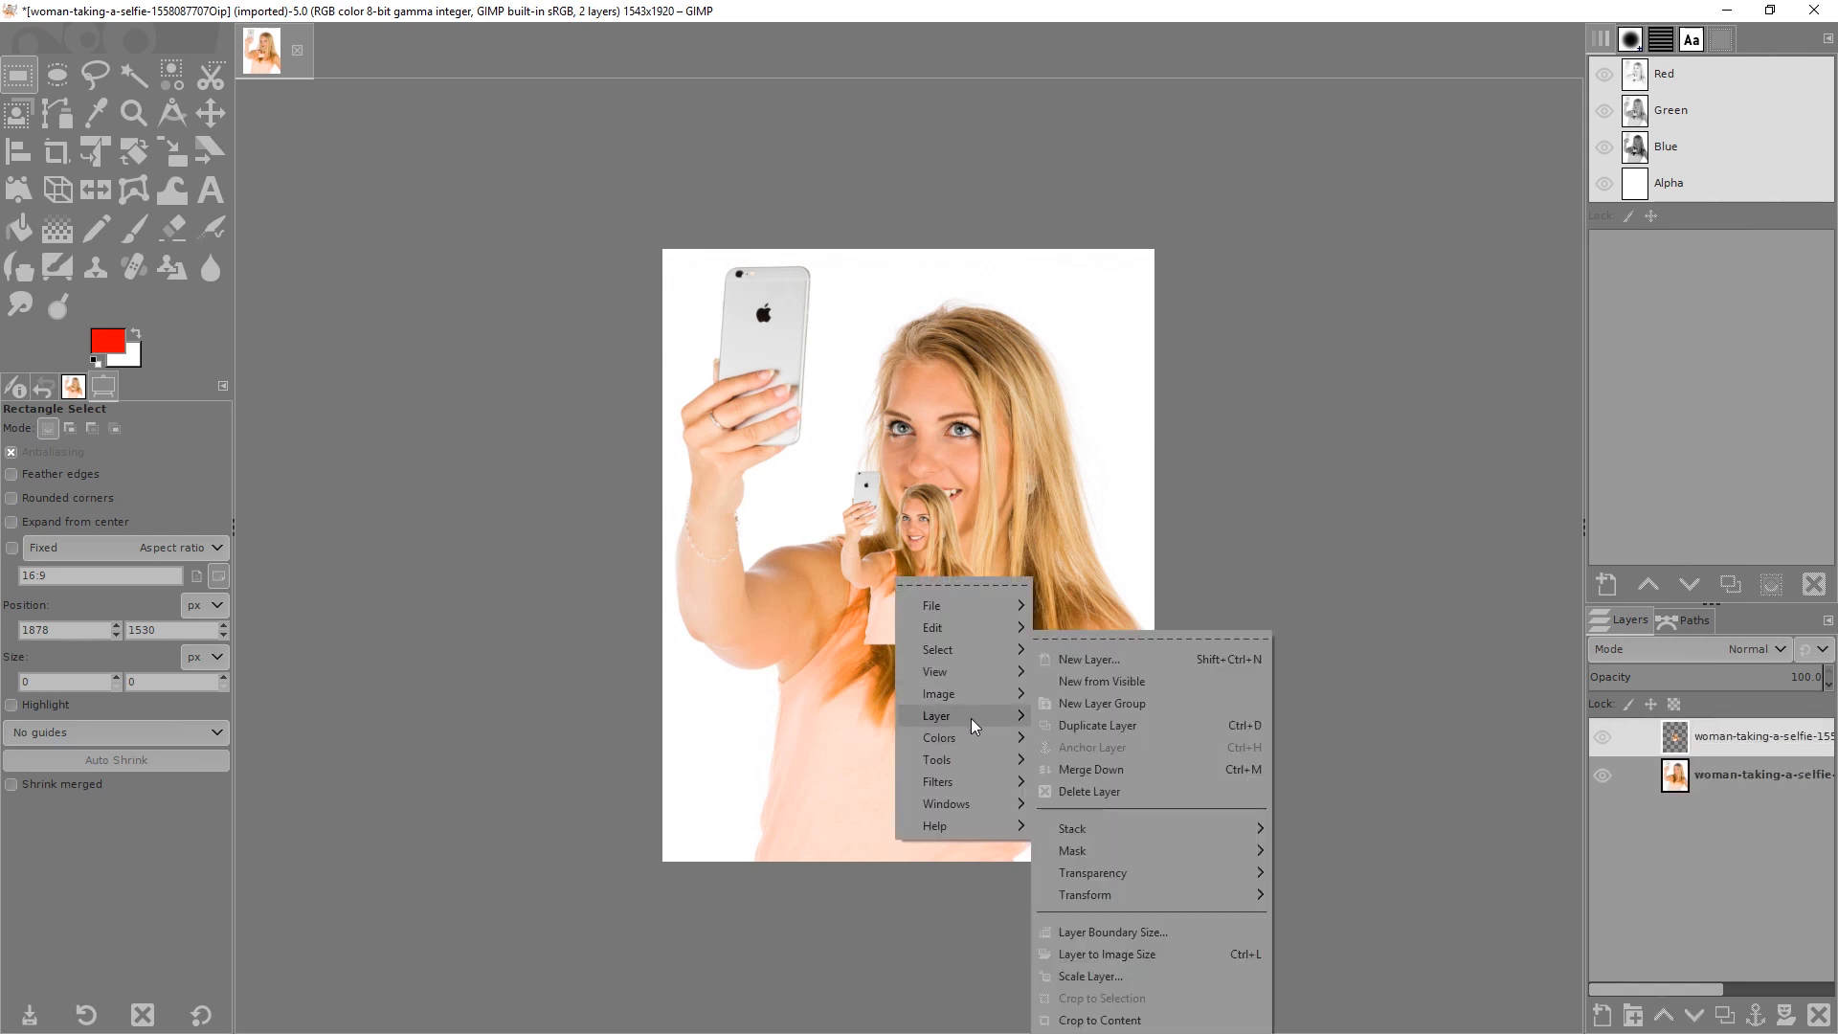
left_click(1129, 977)
left_click_drag(1130, 764, 982, 479)
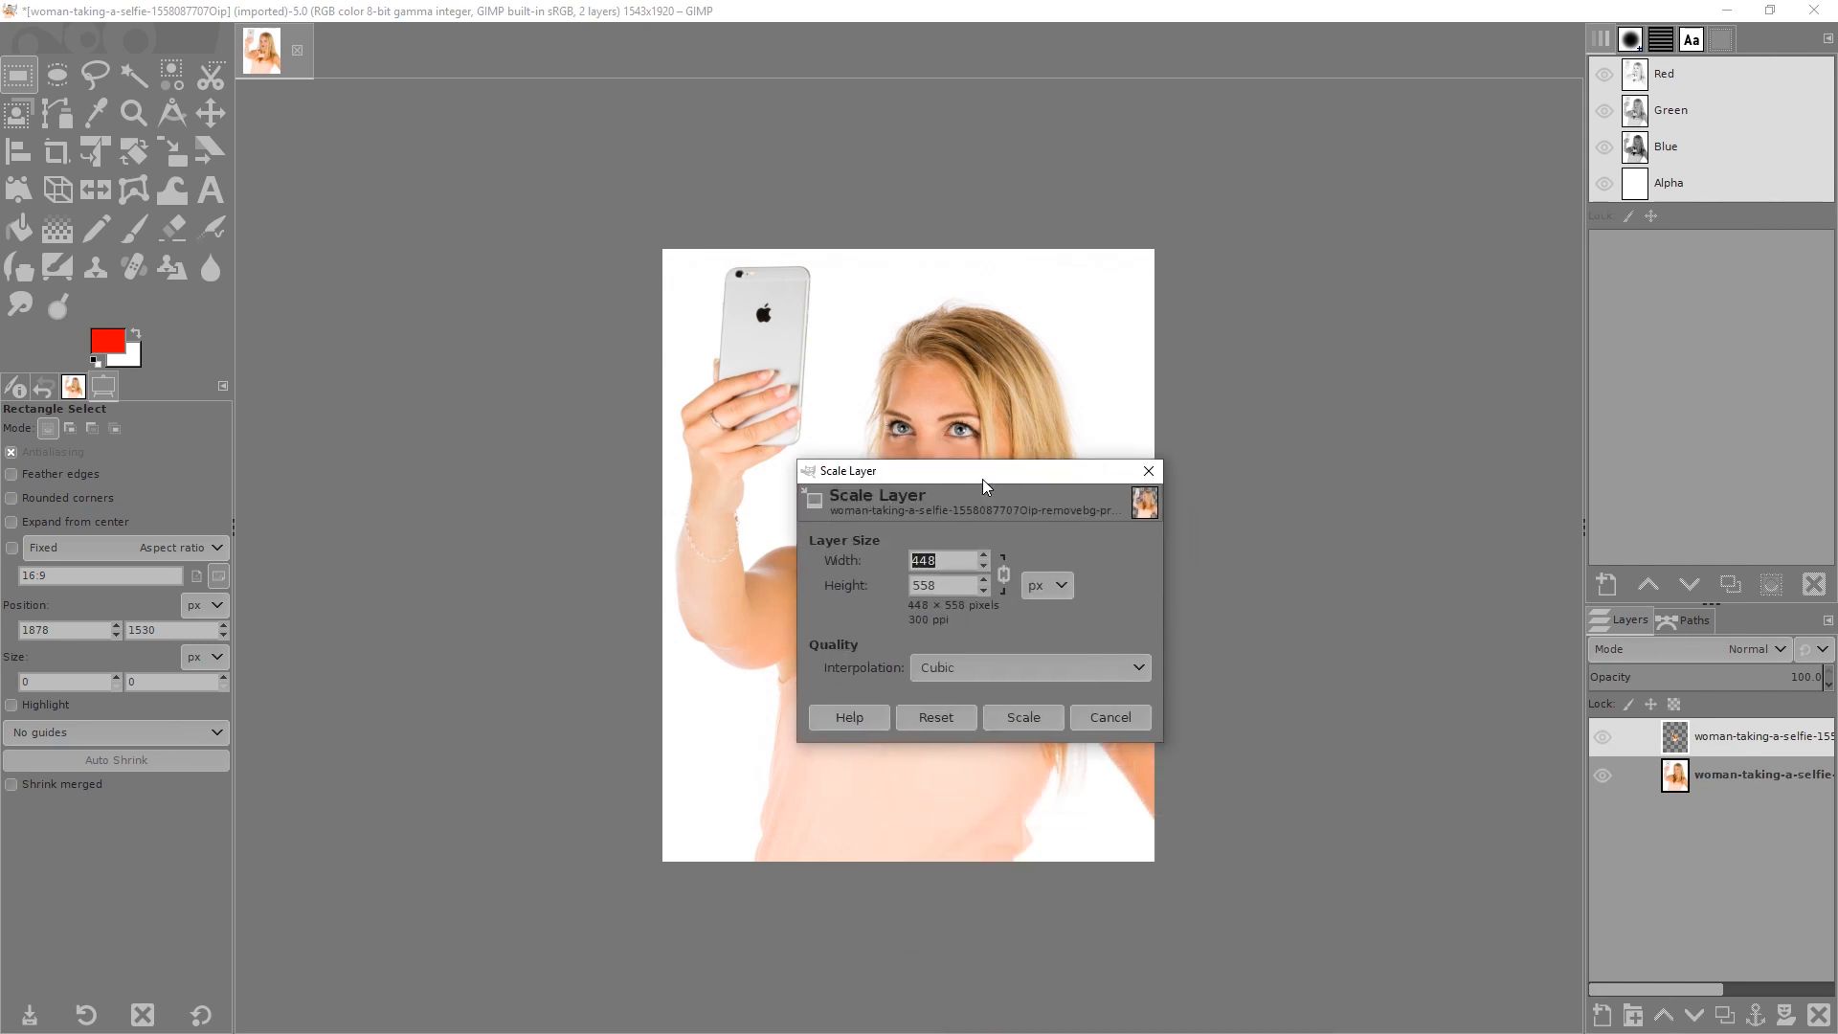
double_click(942, 586)
type("1920")
left_click(1020, 716)
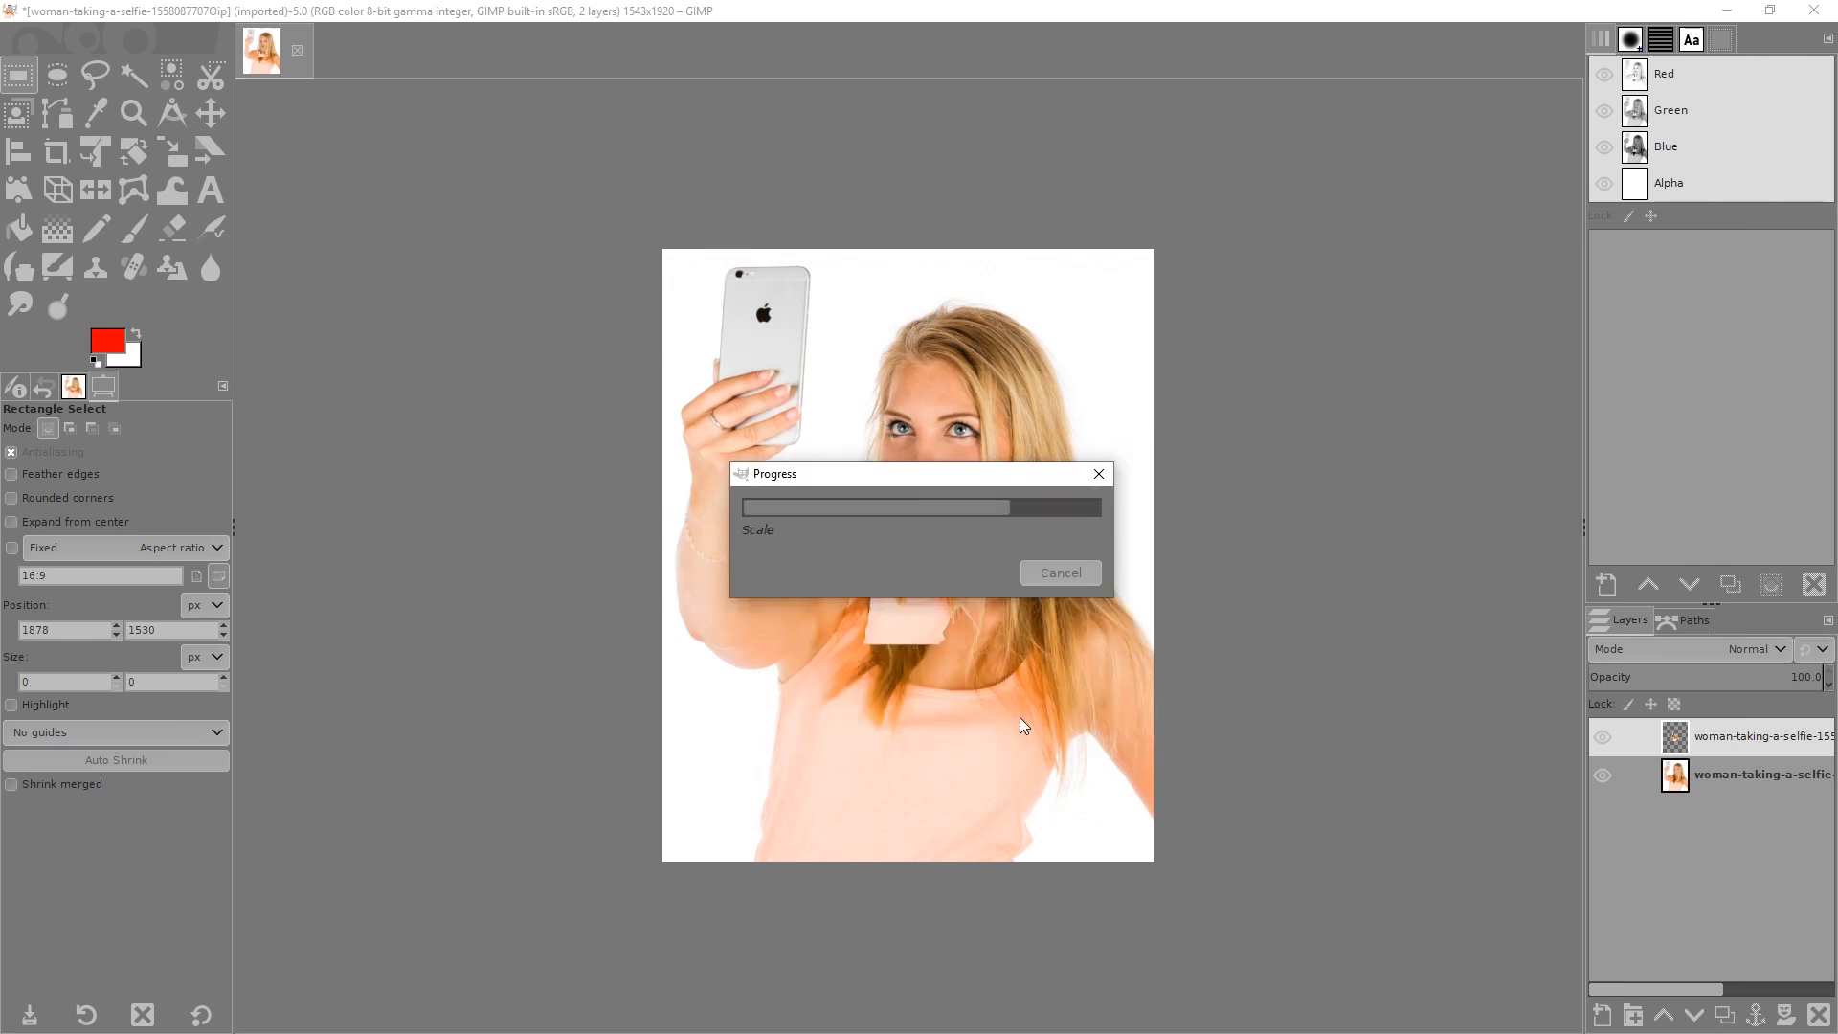
Toggle the visibility of the two layers to compare the scaled cut-out with the original photo.
left_click(1611, 777)
left_click(1610, 777)
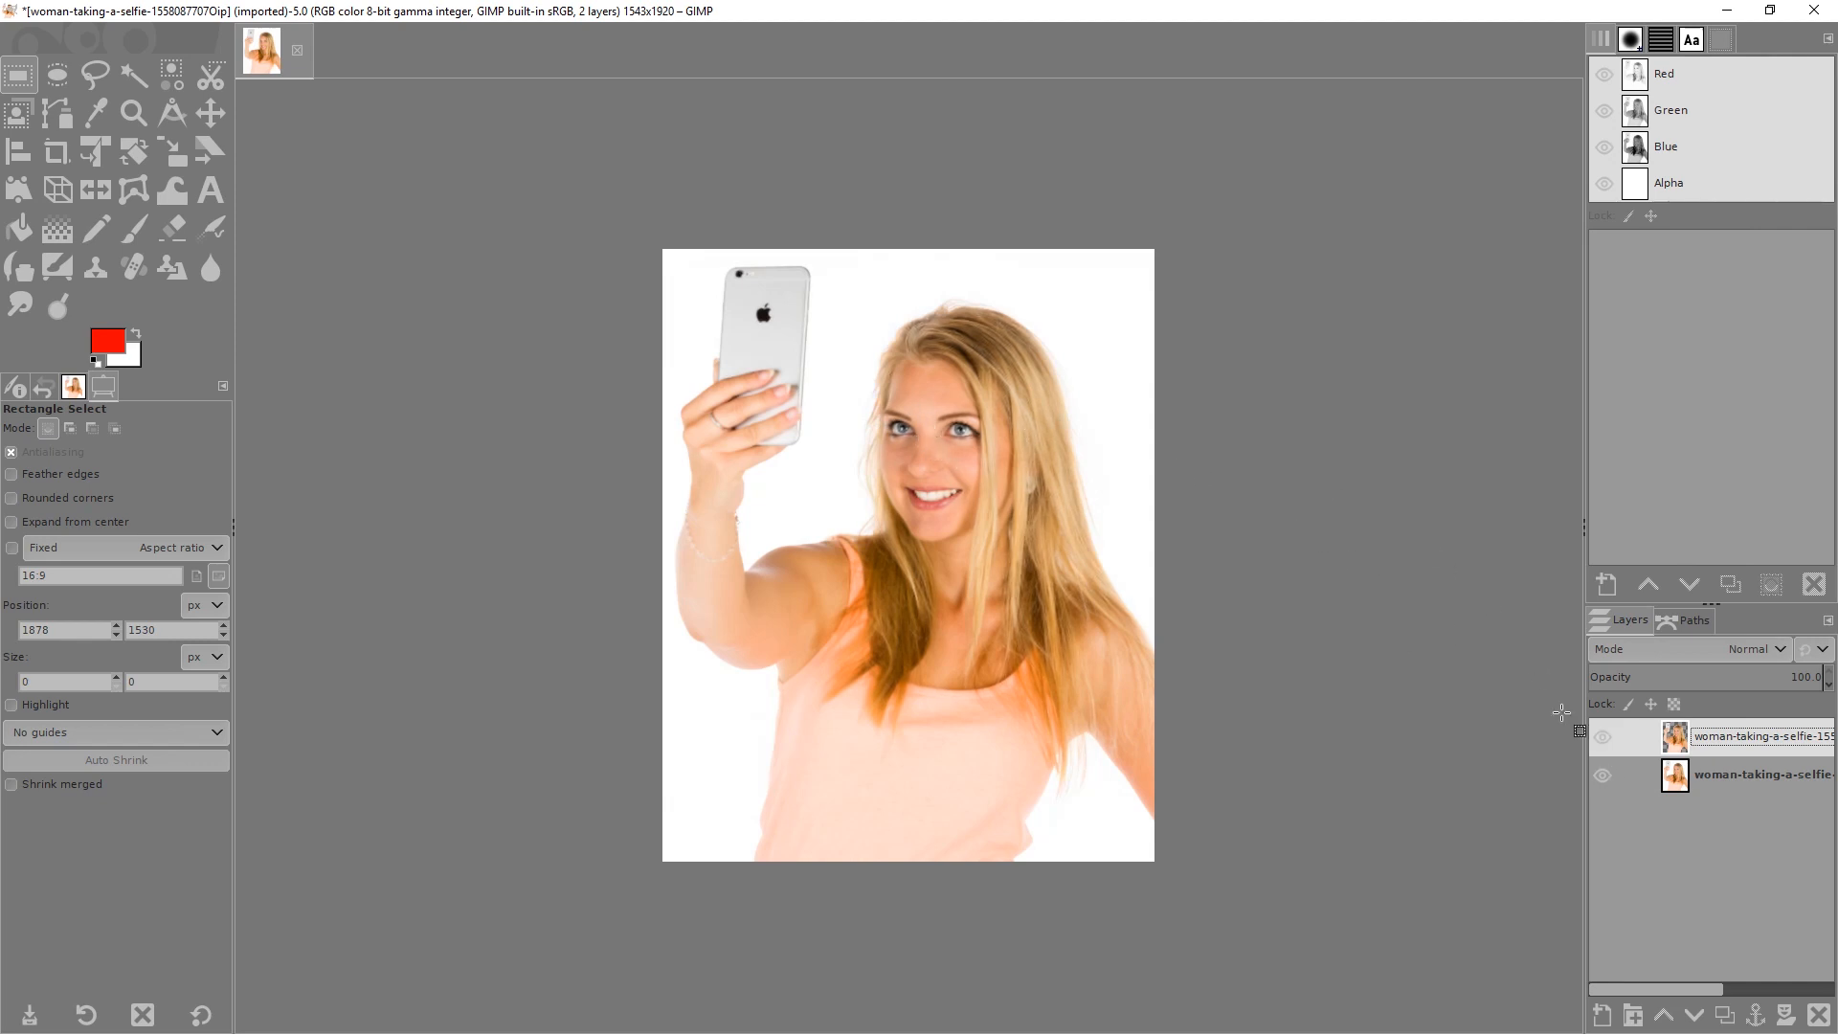
left_click(1602, 776)
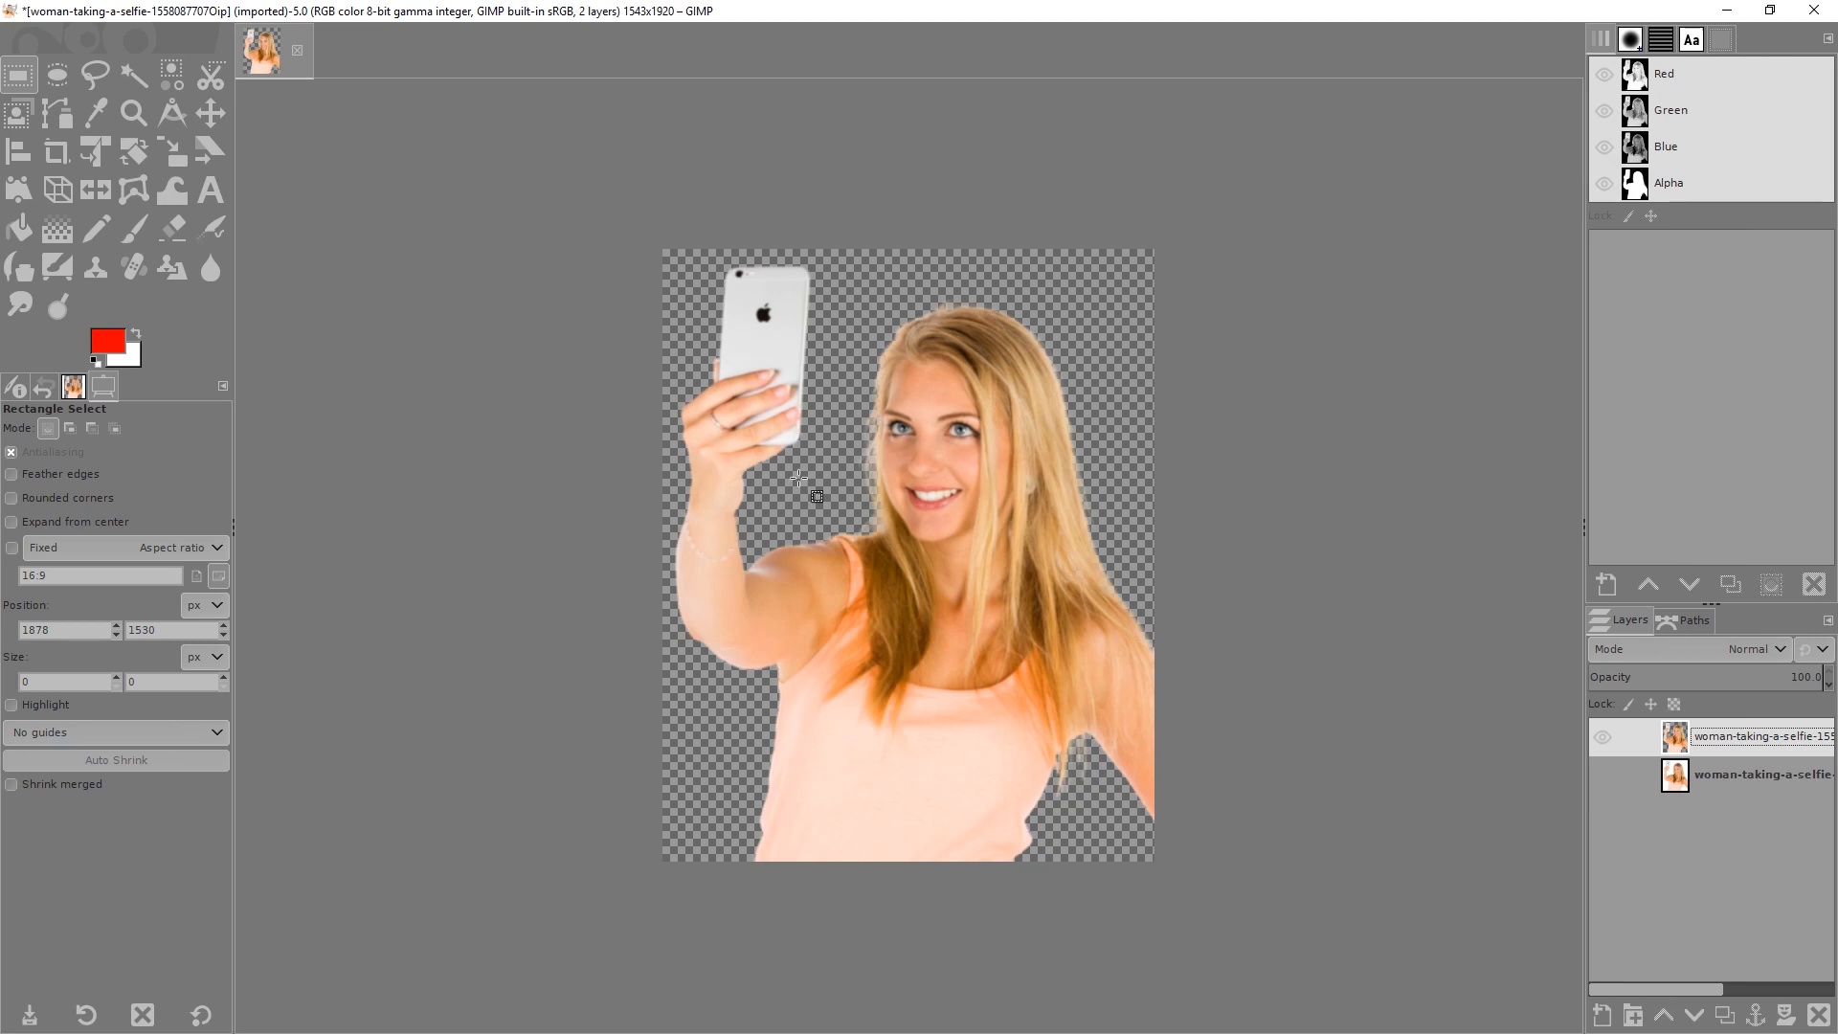
left_click(1604, 774, "shift")
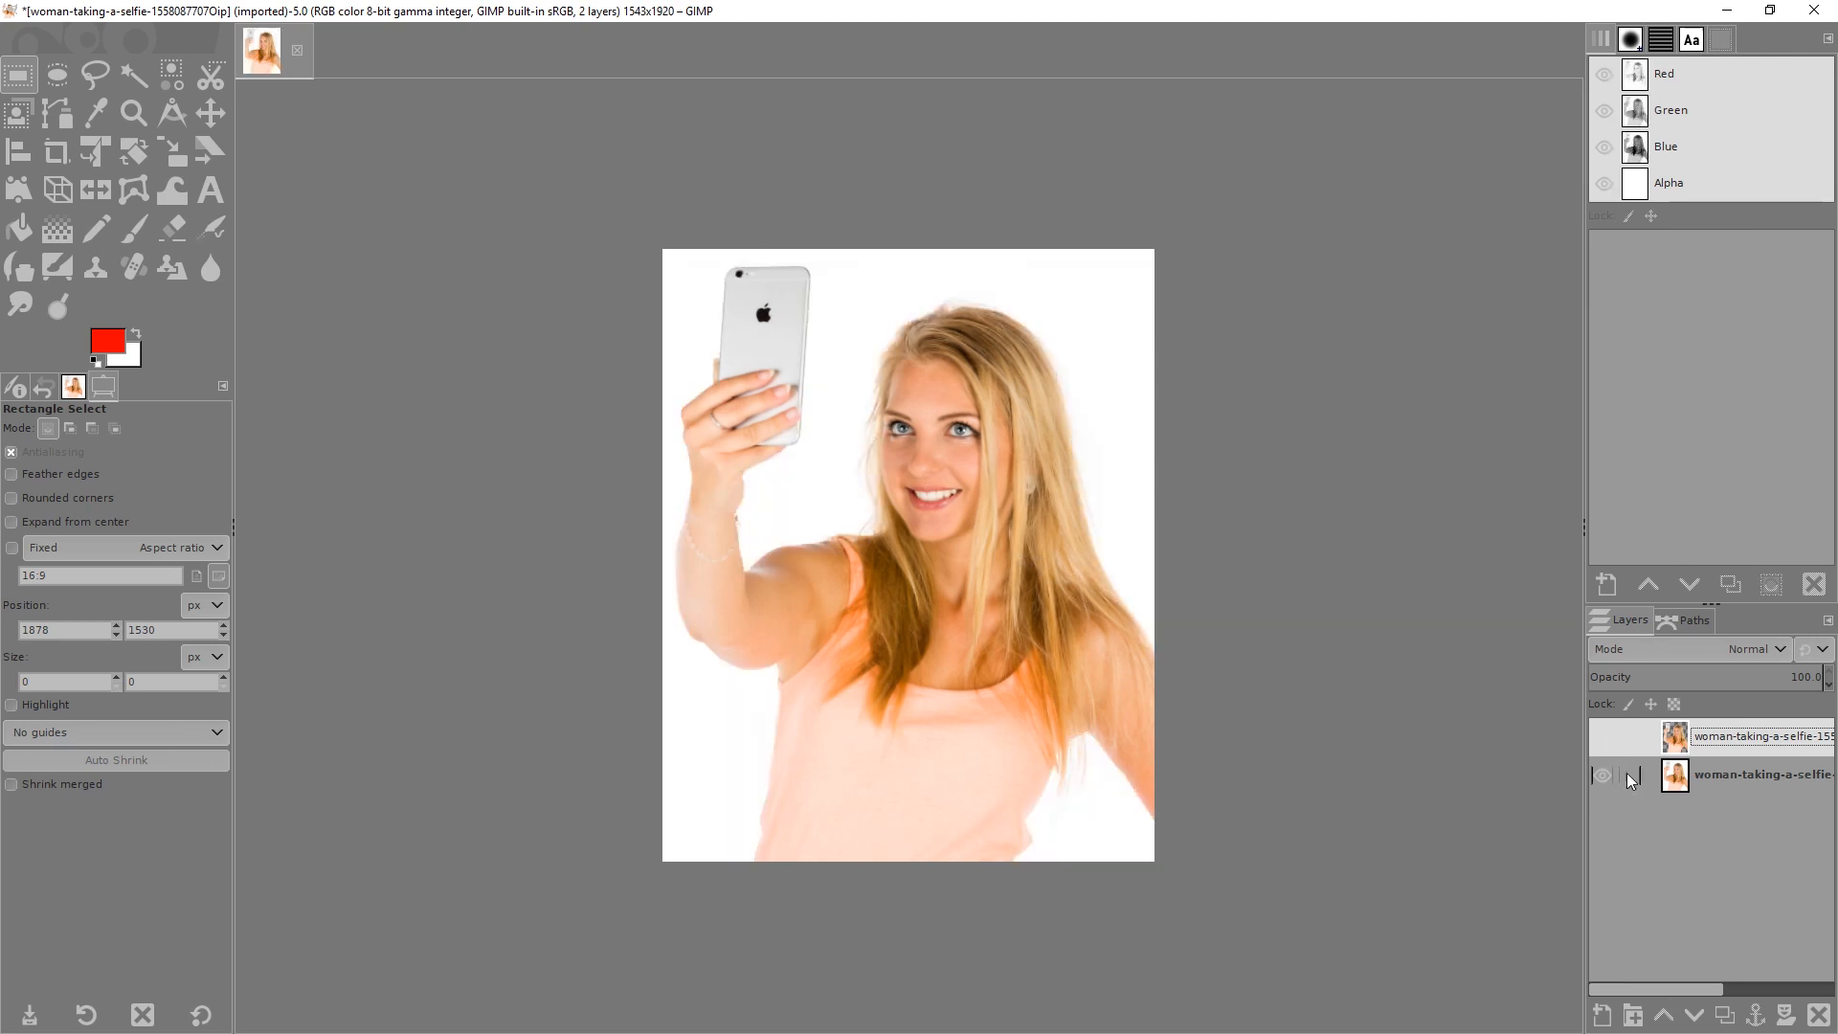
Add a layer mask to the upper cut-out layer, initialized with Transfer layer's alpha channel.
left_click(1714, 786)
right_click(964, 495)
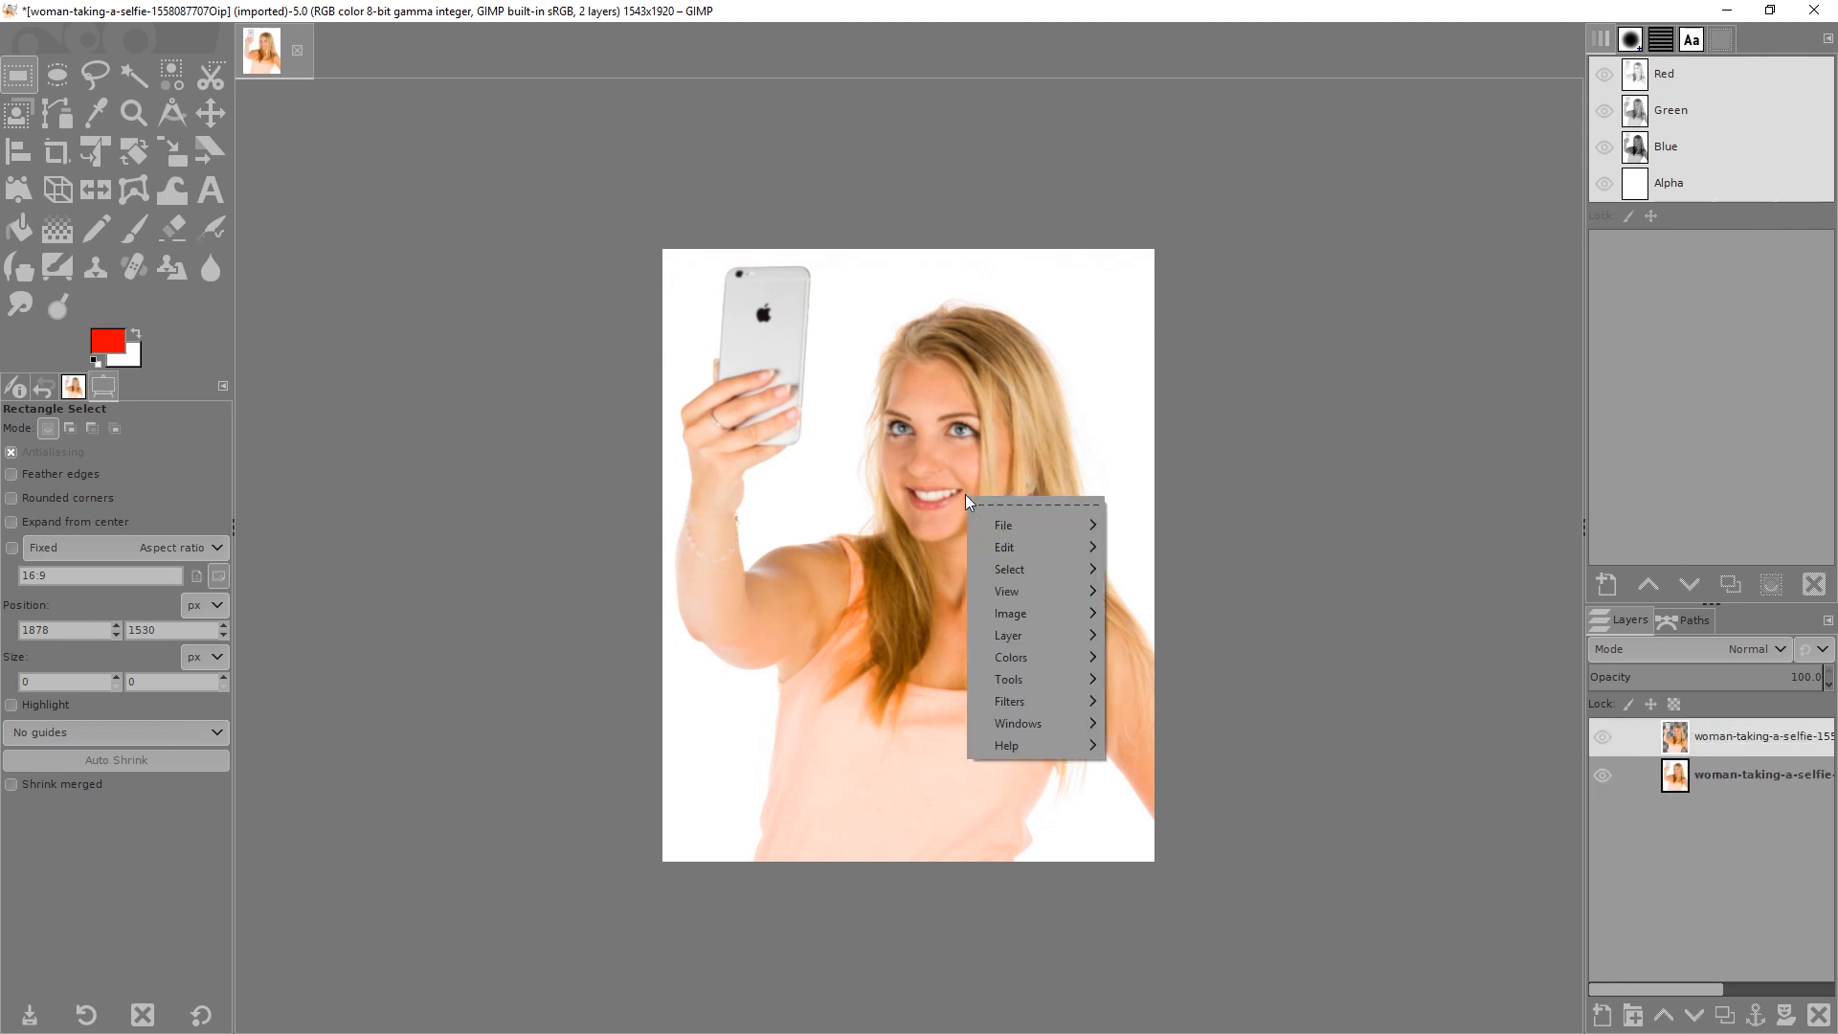
mouse_move(1032, 635)
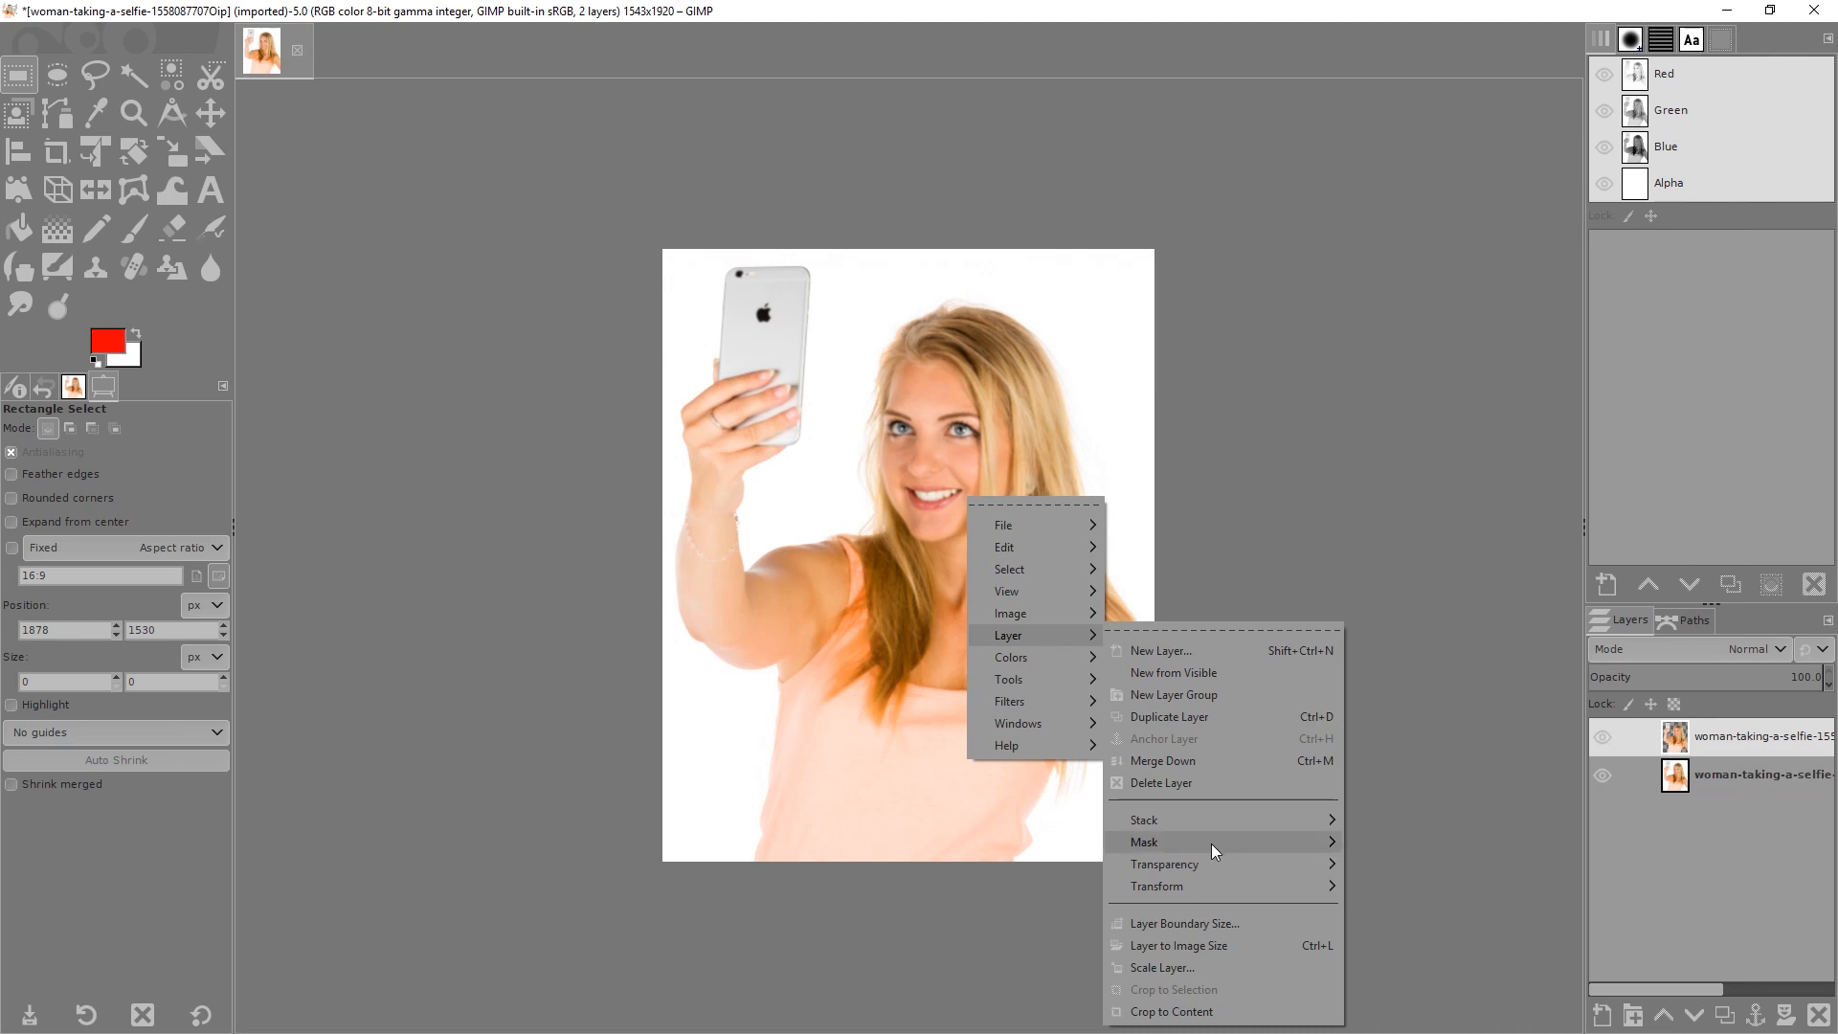
mouse_move(1210, 842)
left_click(1414, 791)
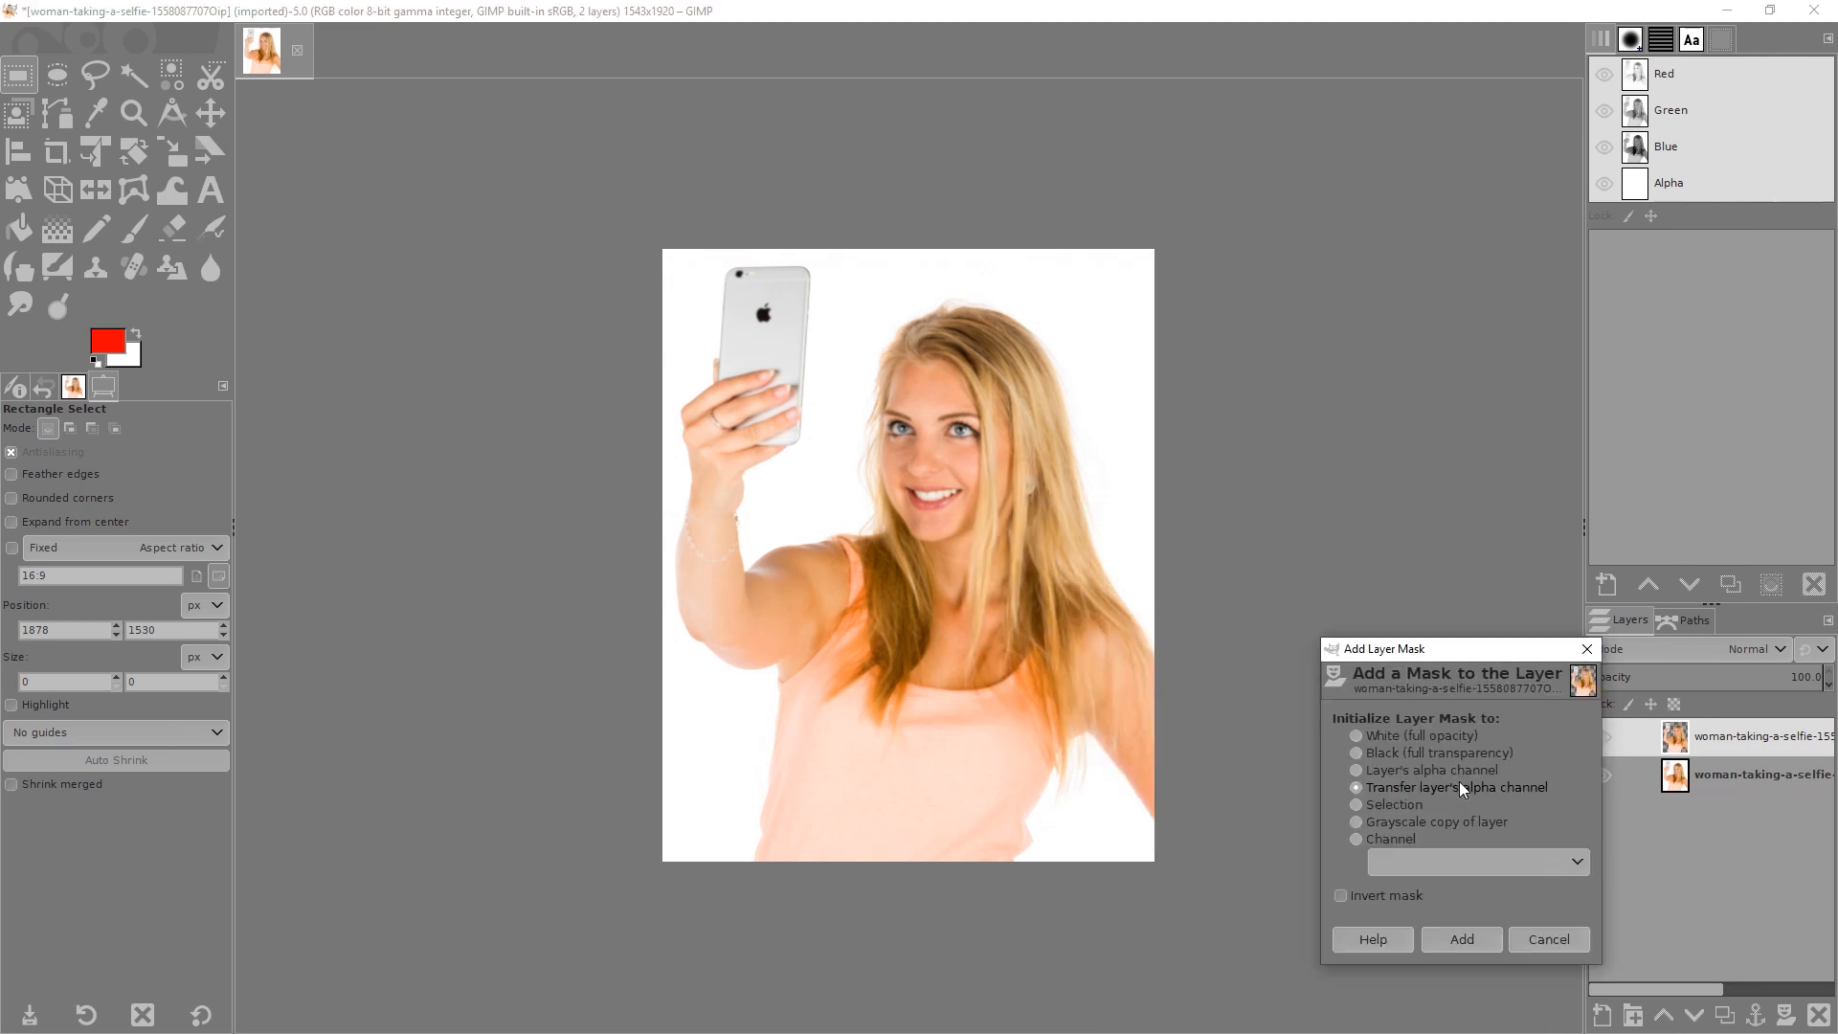
left_click_drag(1475, 643, 1111, 423)
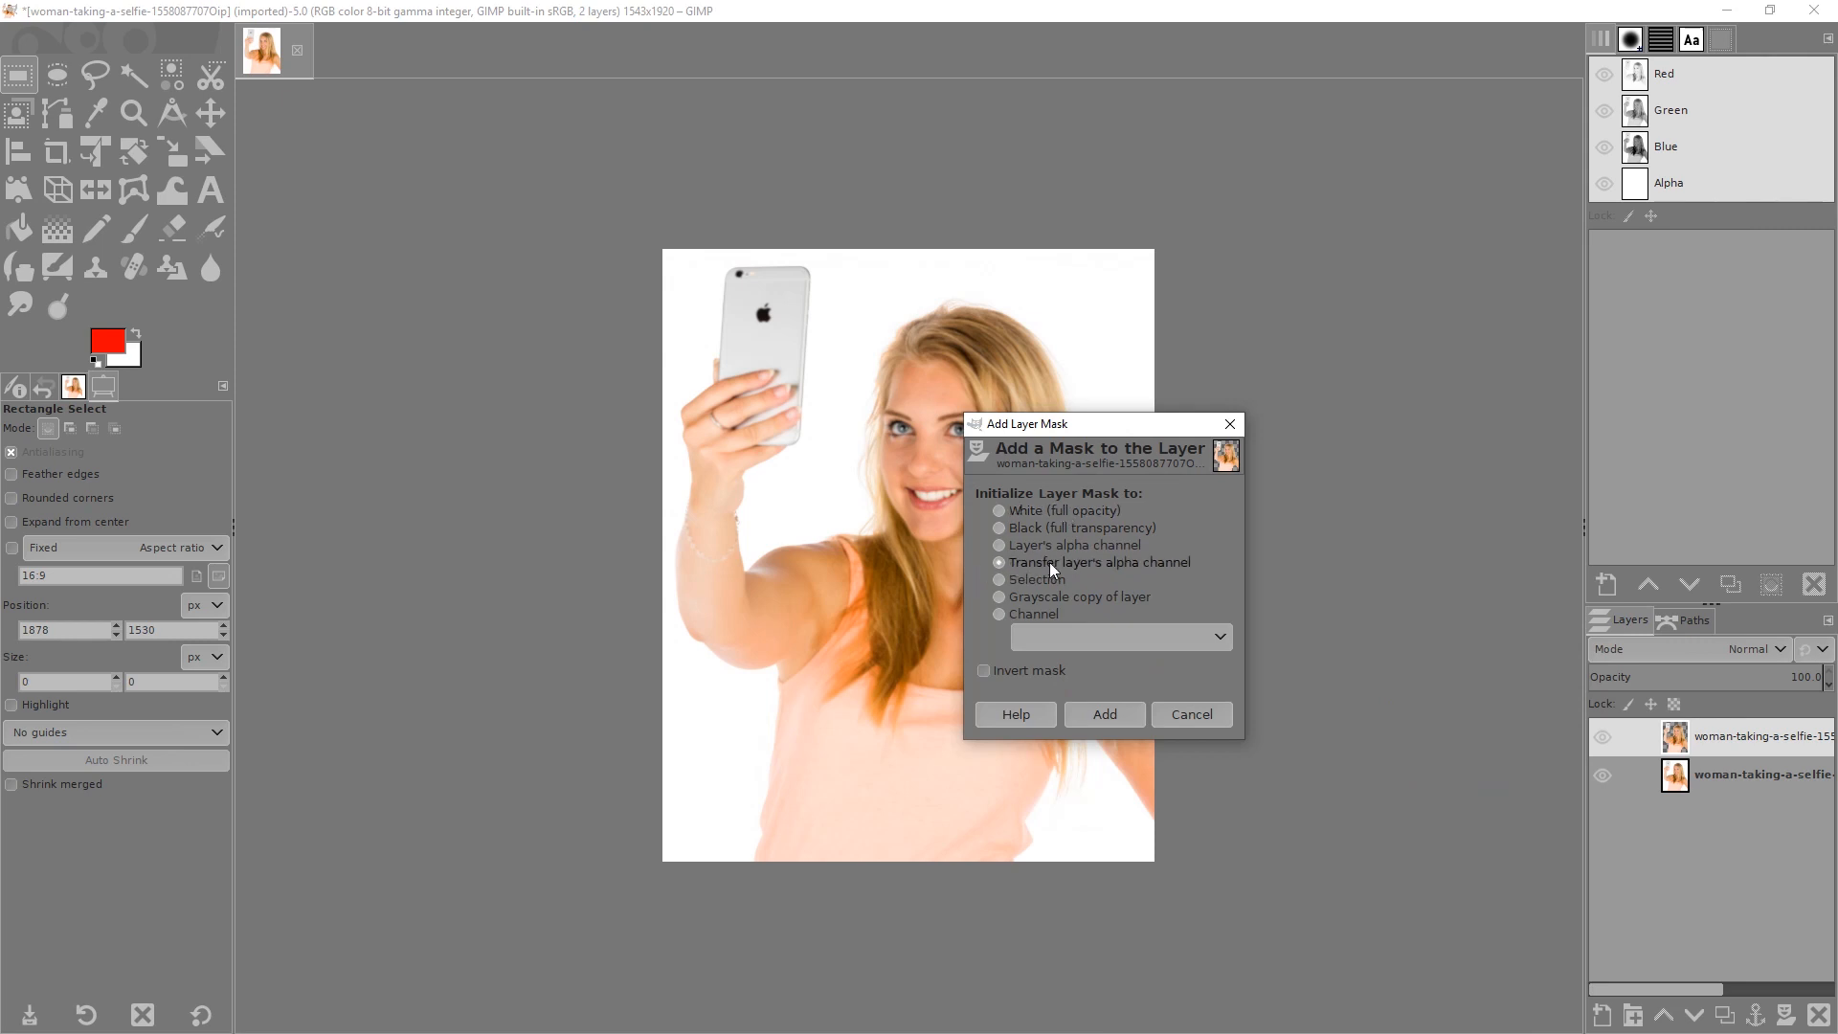
left_click(1103, 716)
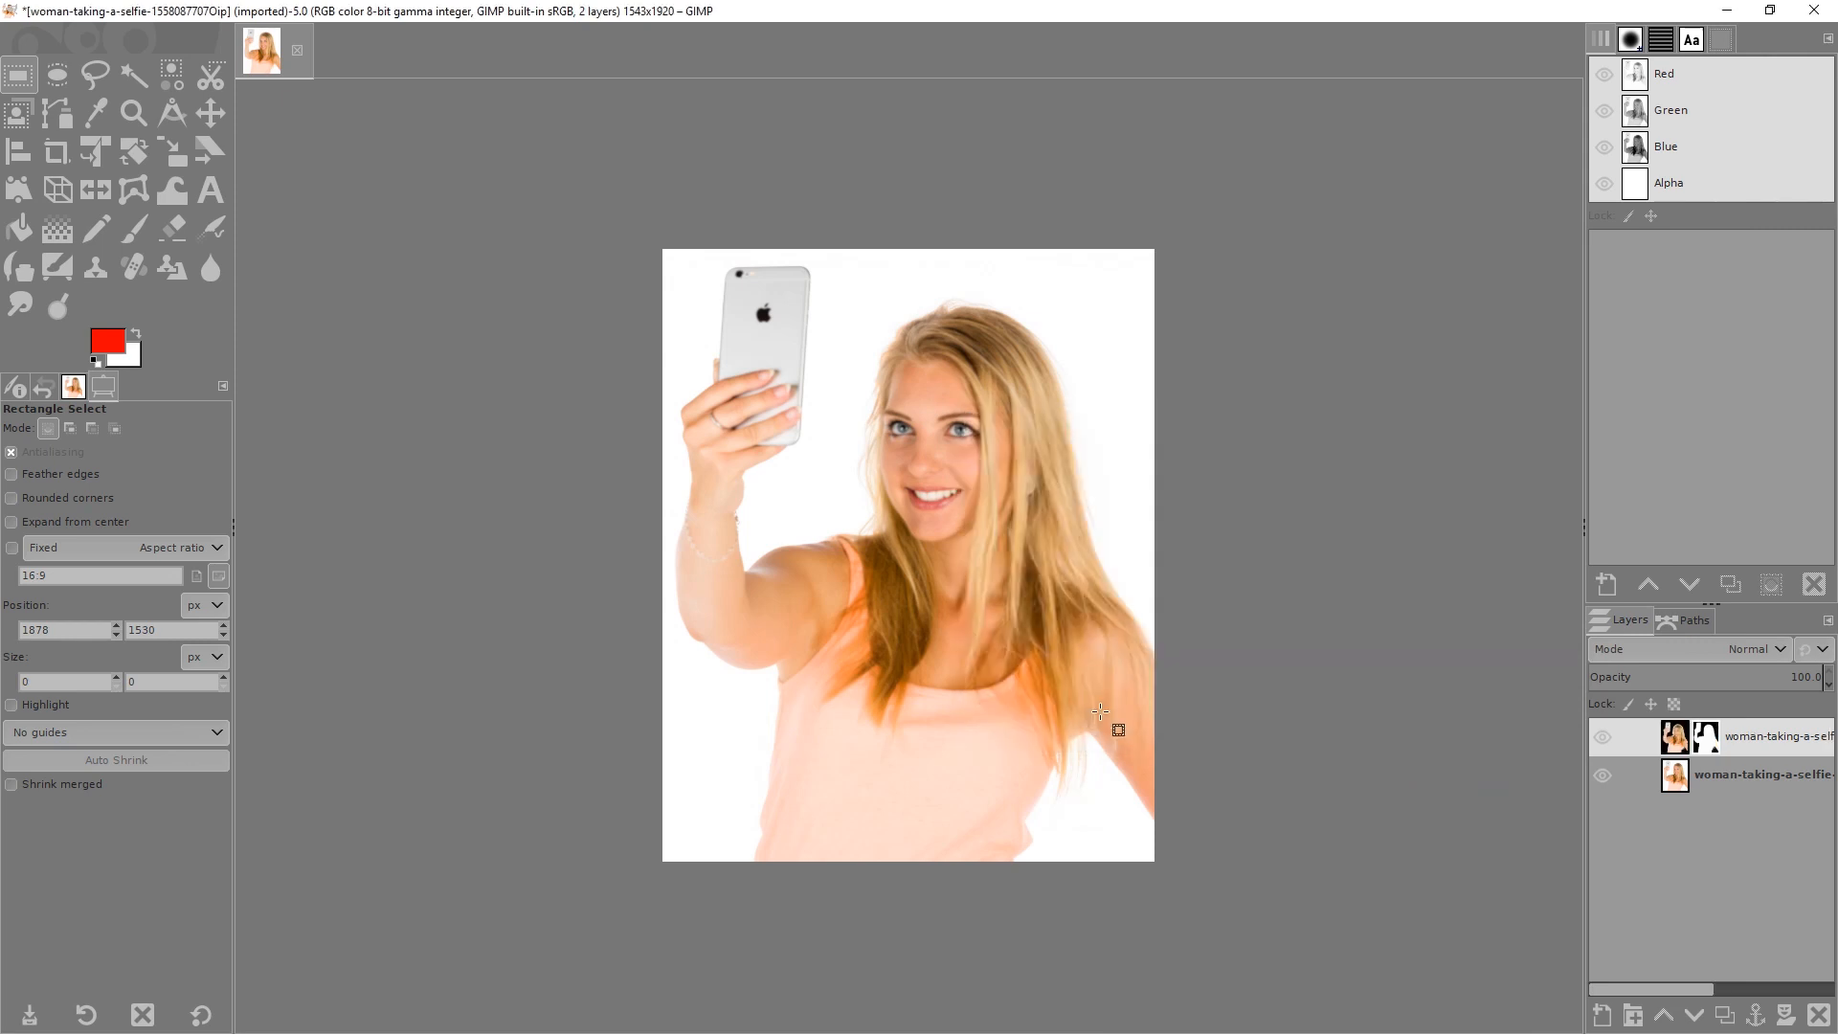
Display the layer mask of the upper cut-out layer and copy its contents.
left_click(1709, 741, "alt")
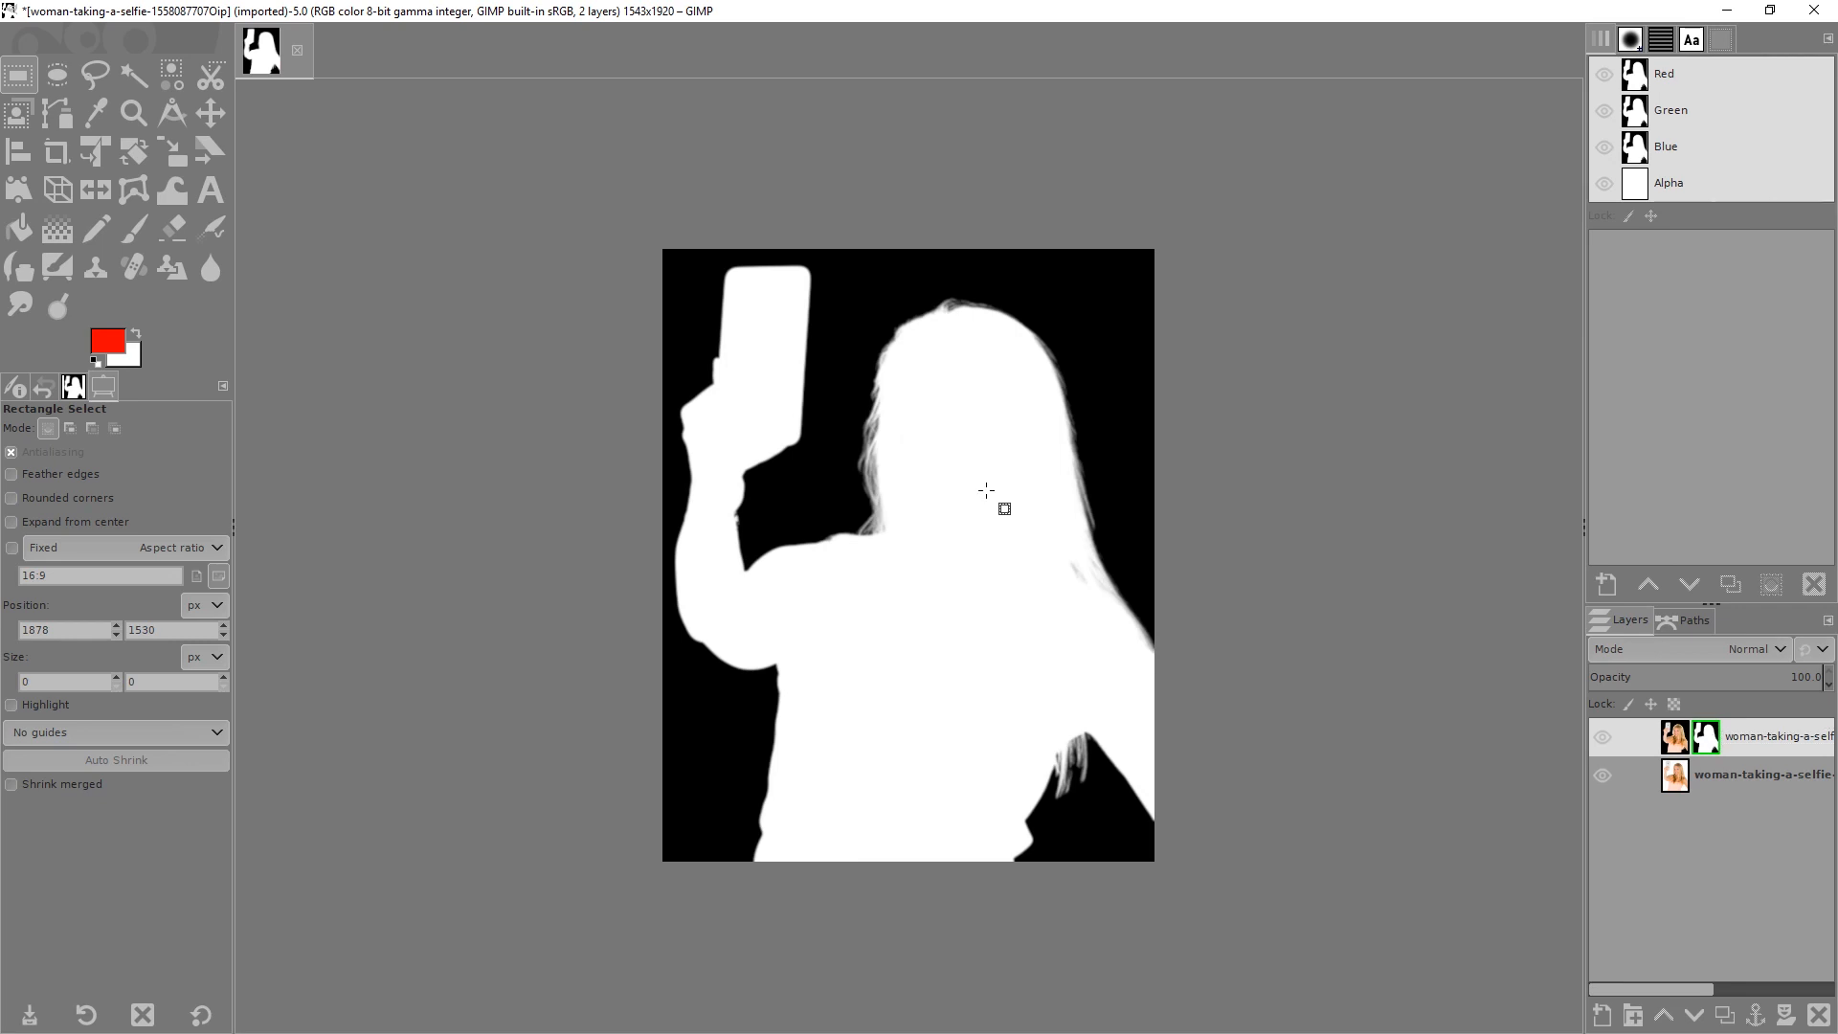
right_click(918, 435)
mouse_move(970, 493)
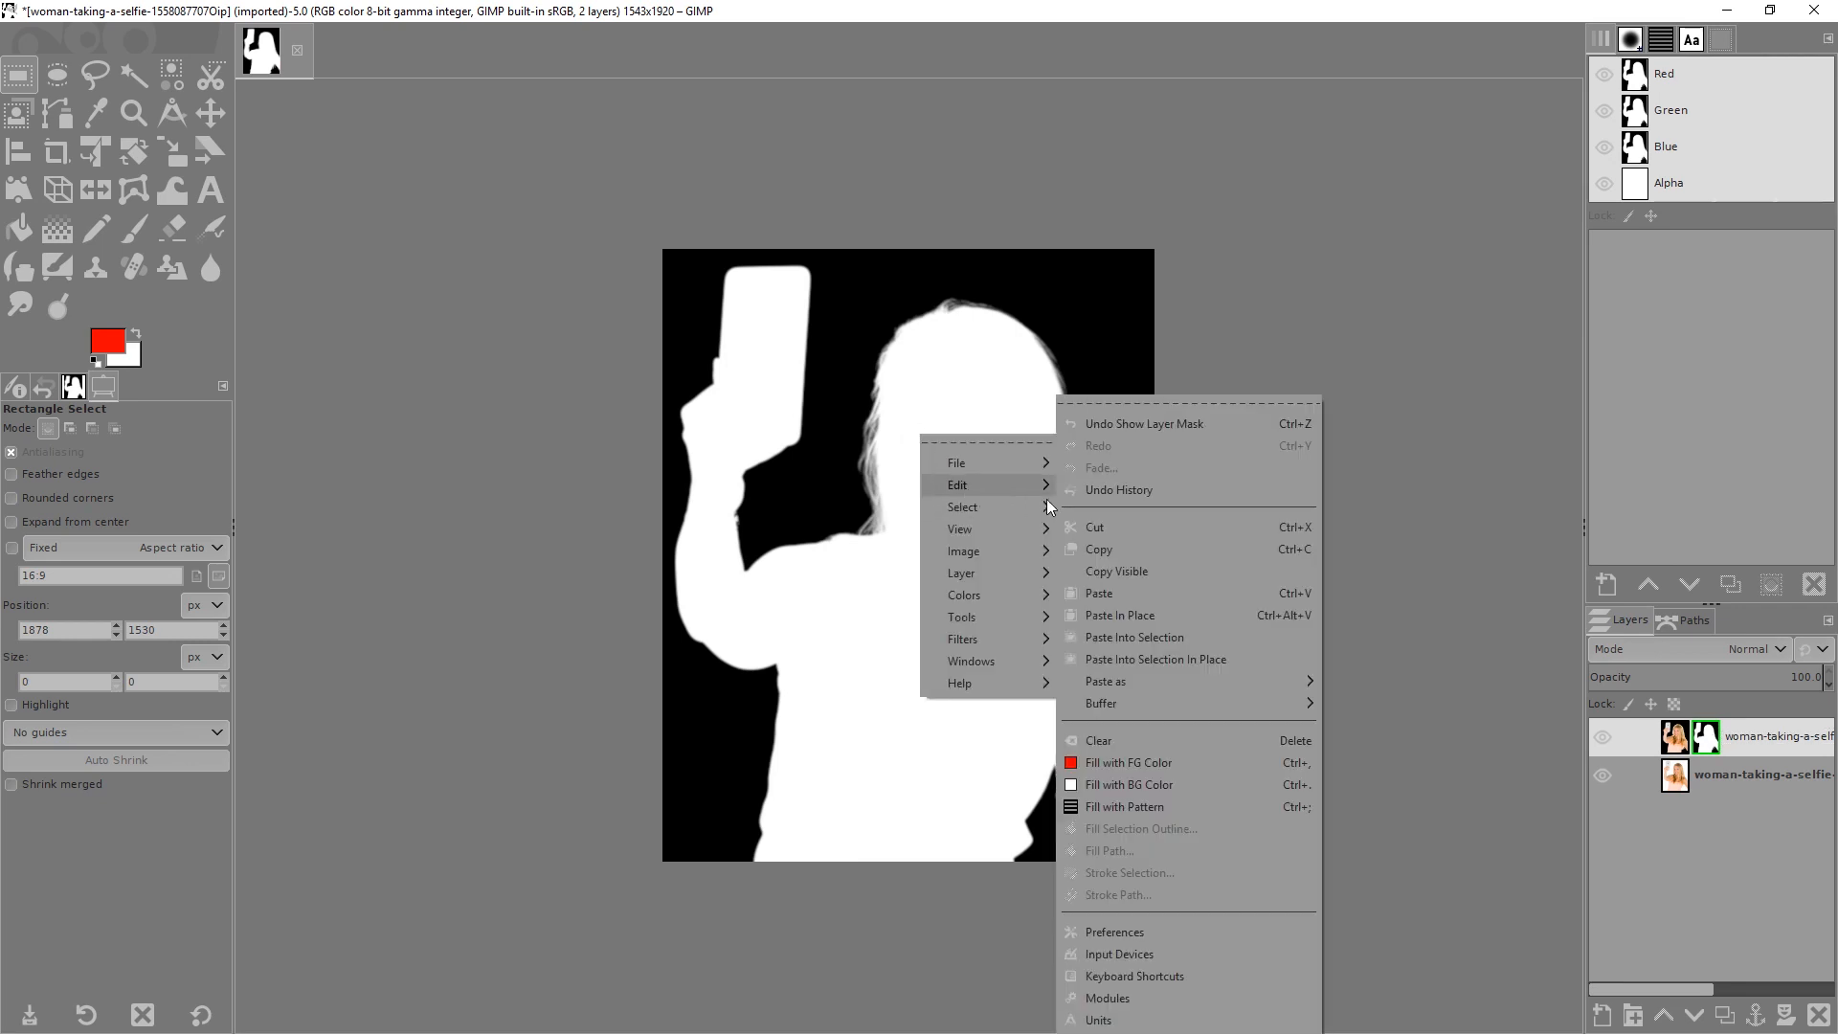
left_click(1116, 545)
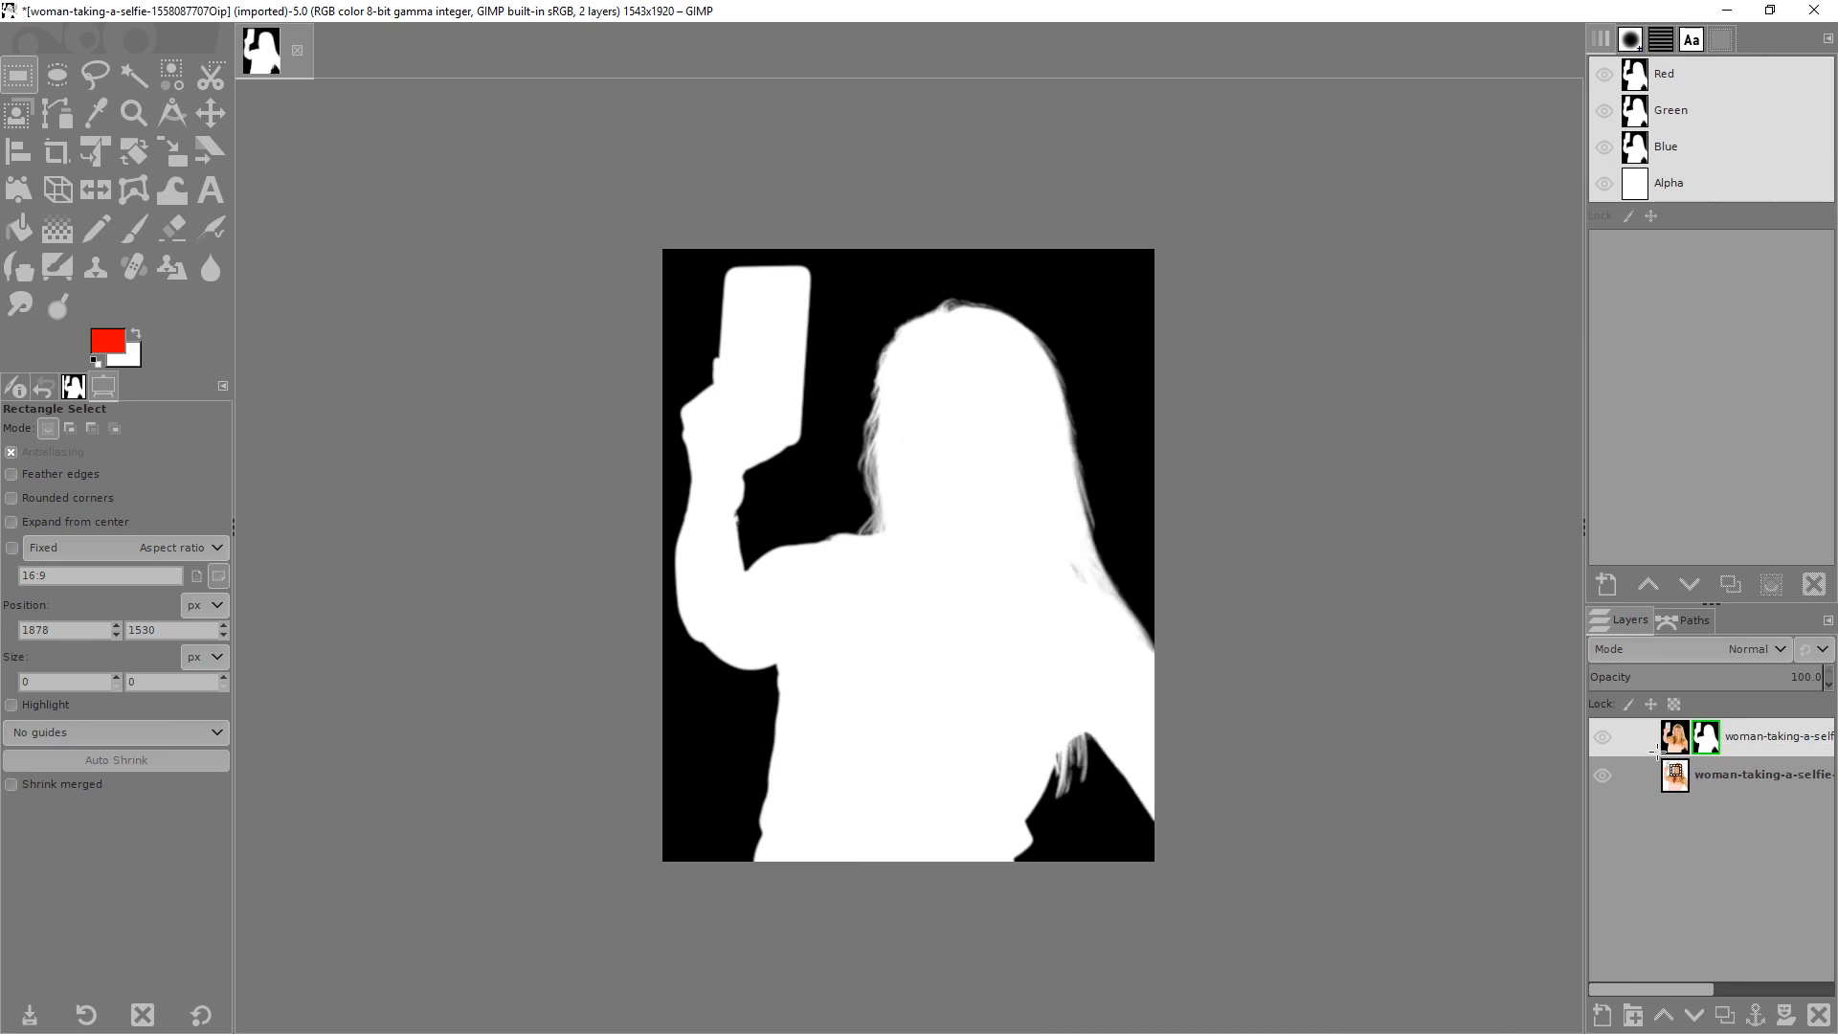
Hide the upper cut-out layer and add a layer mask to the original photo layer, keeping the preset initialization option.
left_click(1722, 777)
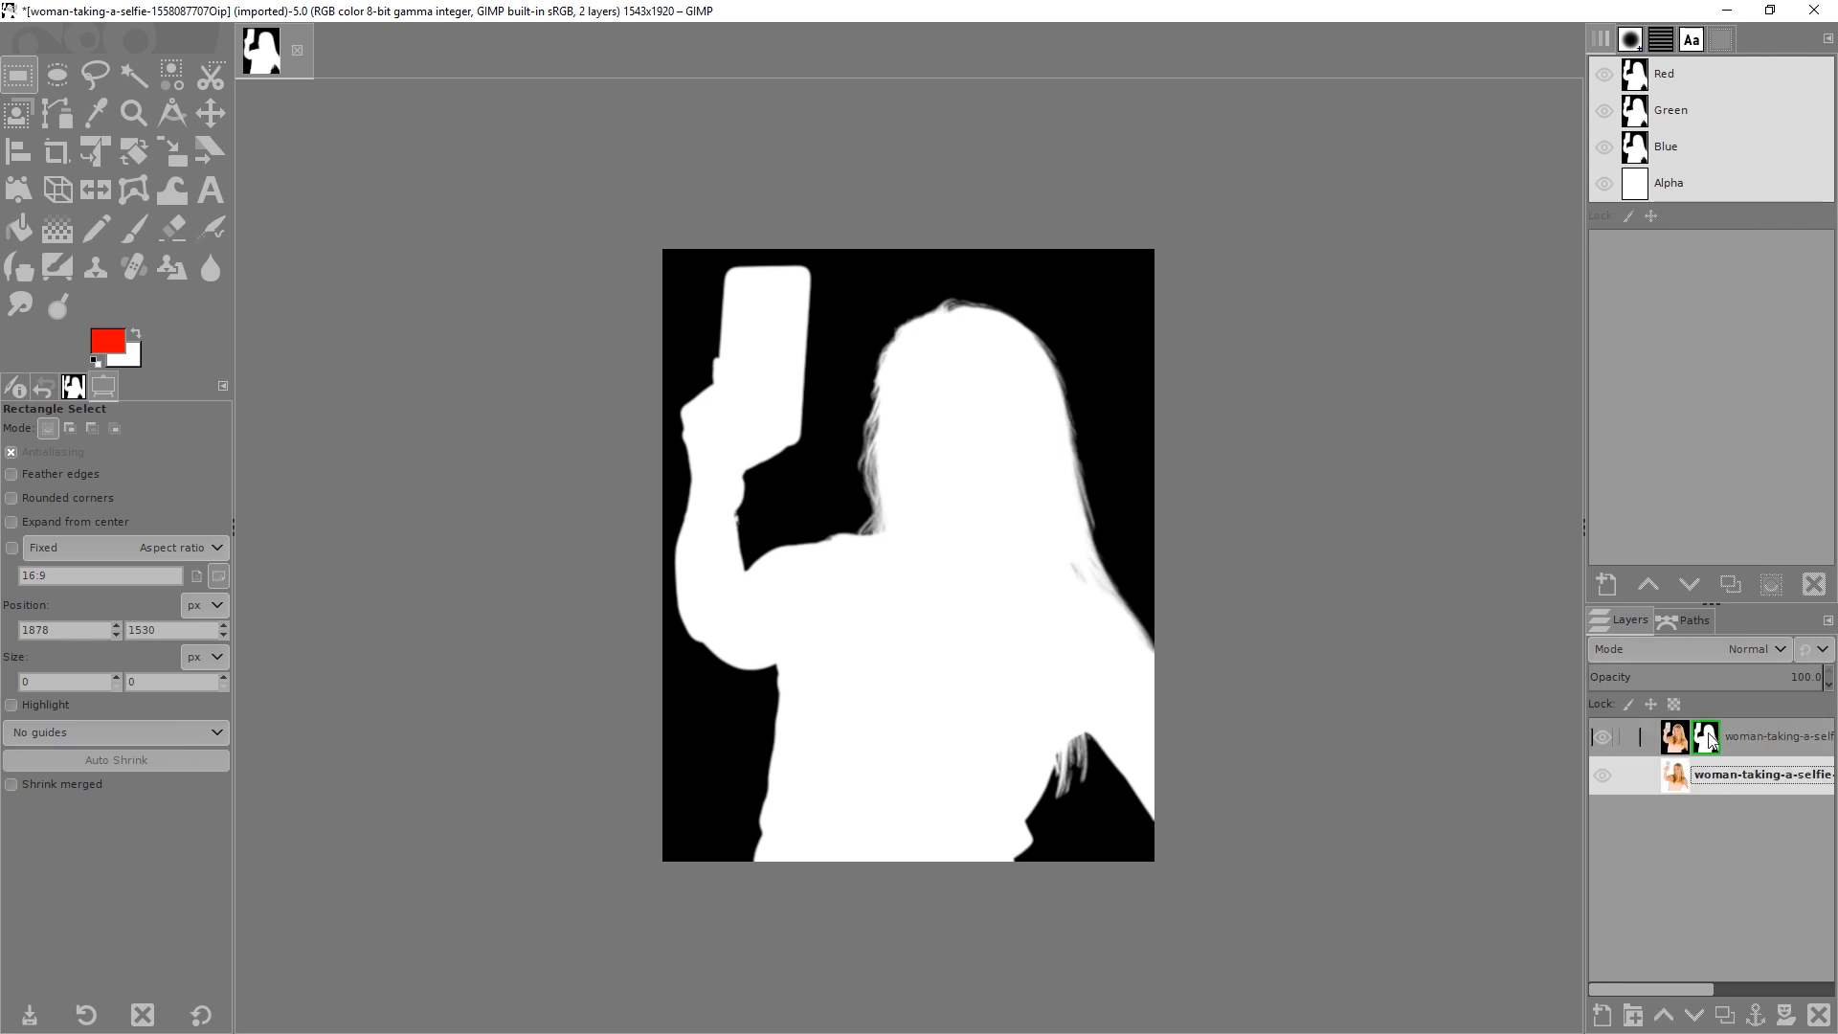
left_click(1600, 737)
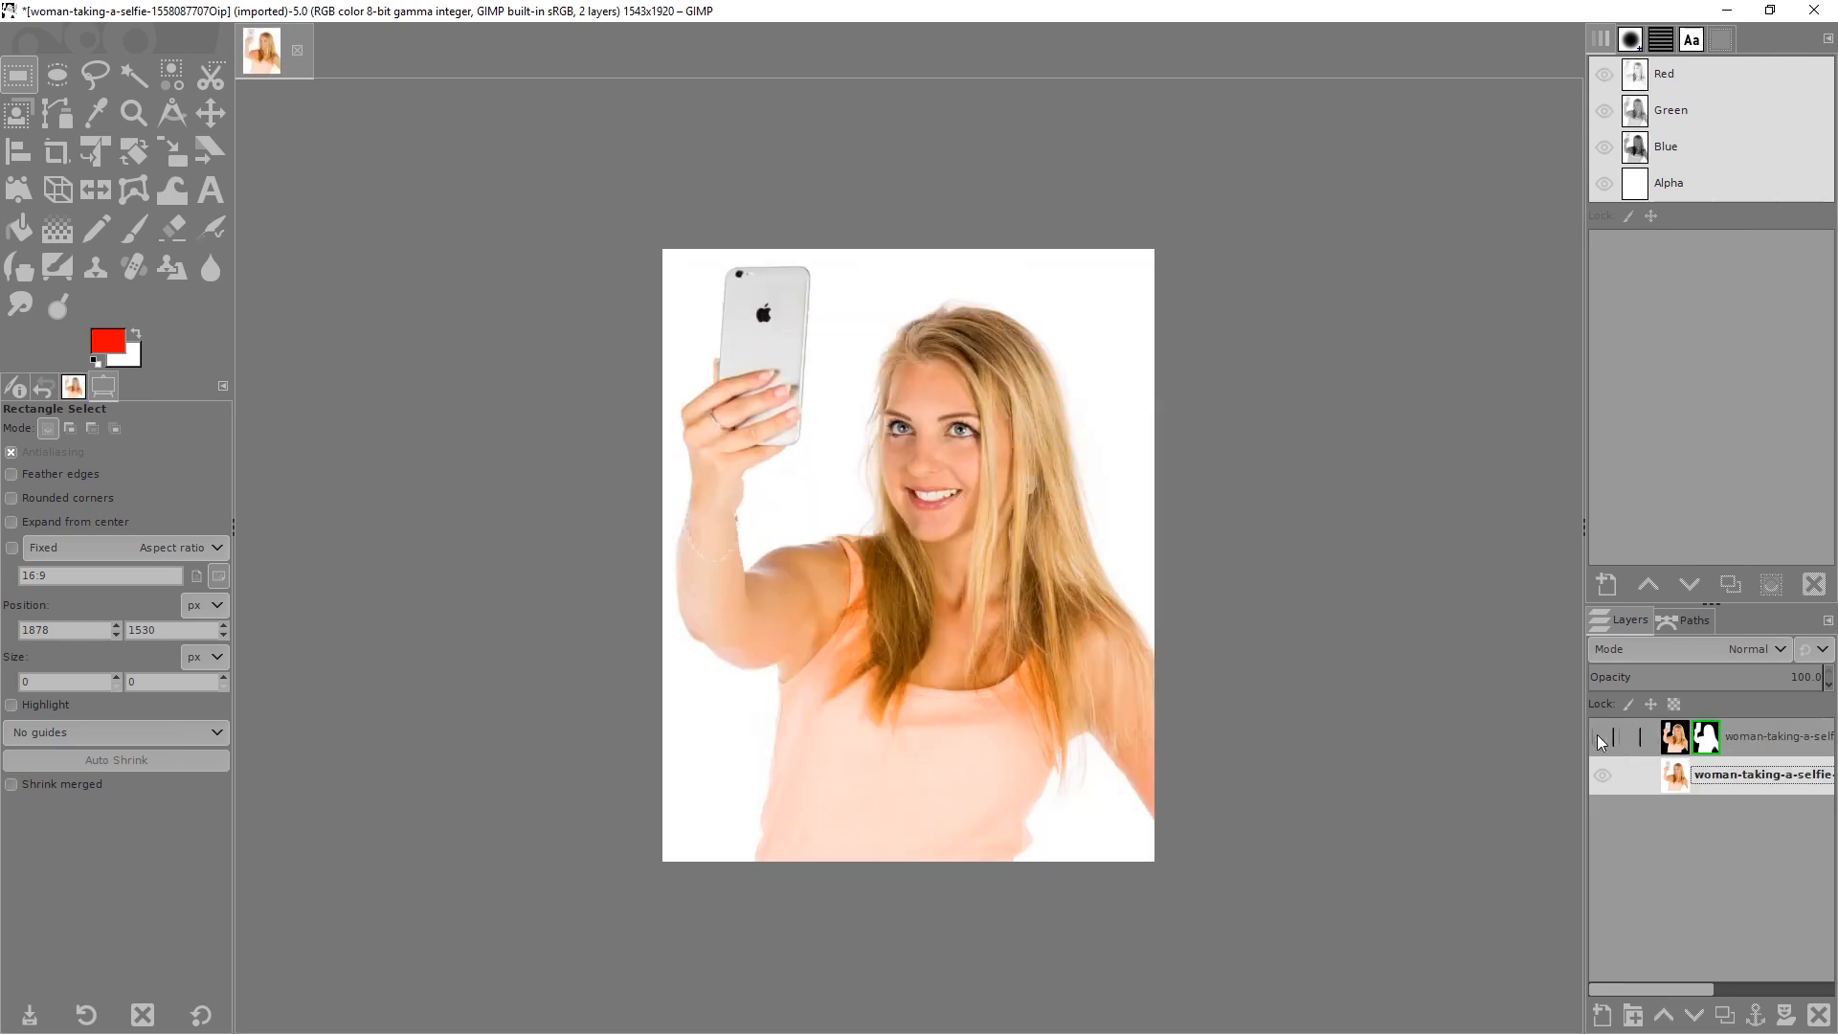
right_click(992, 560)
left_click(1722, 778)
right_click(925, 524)
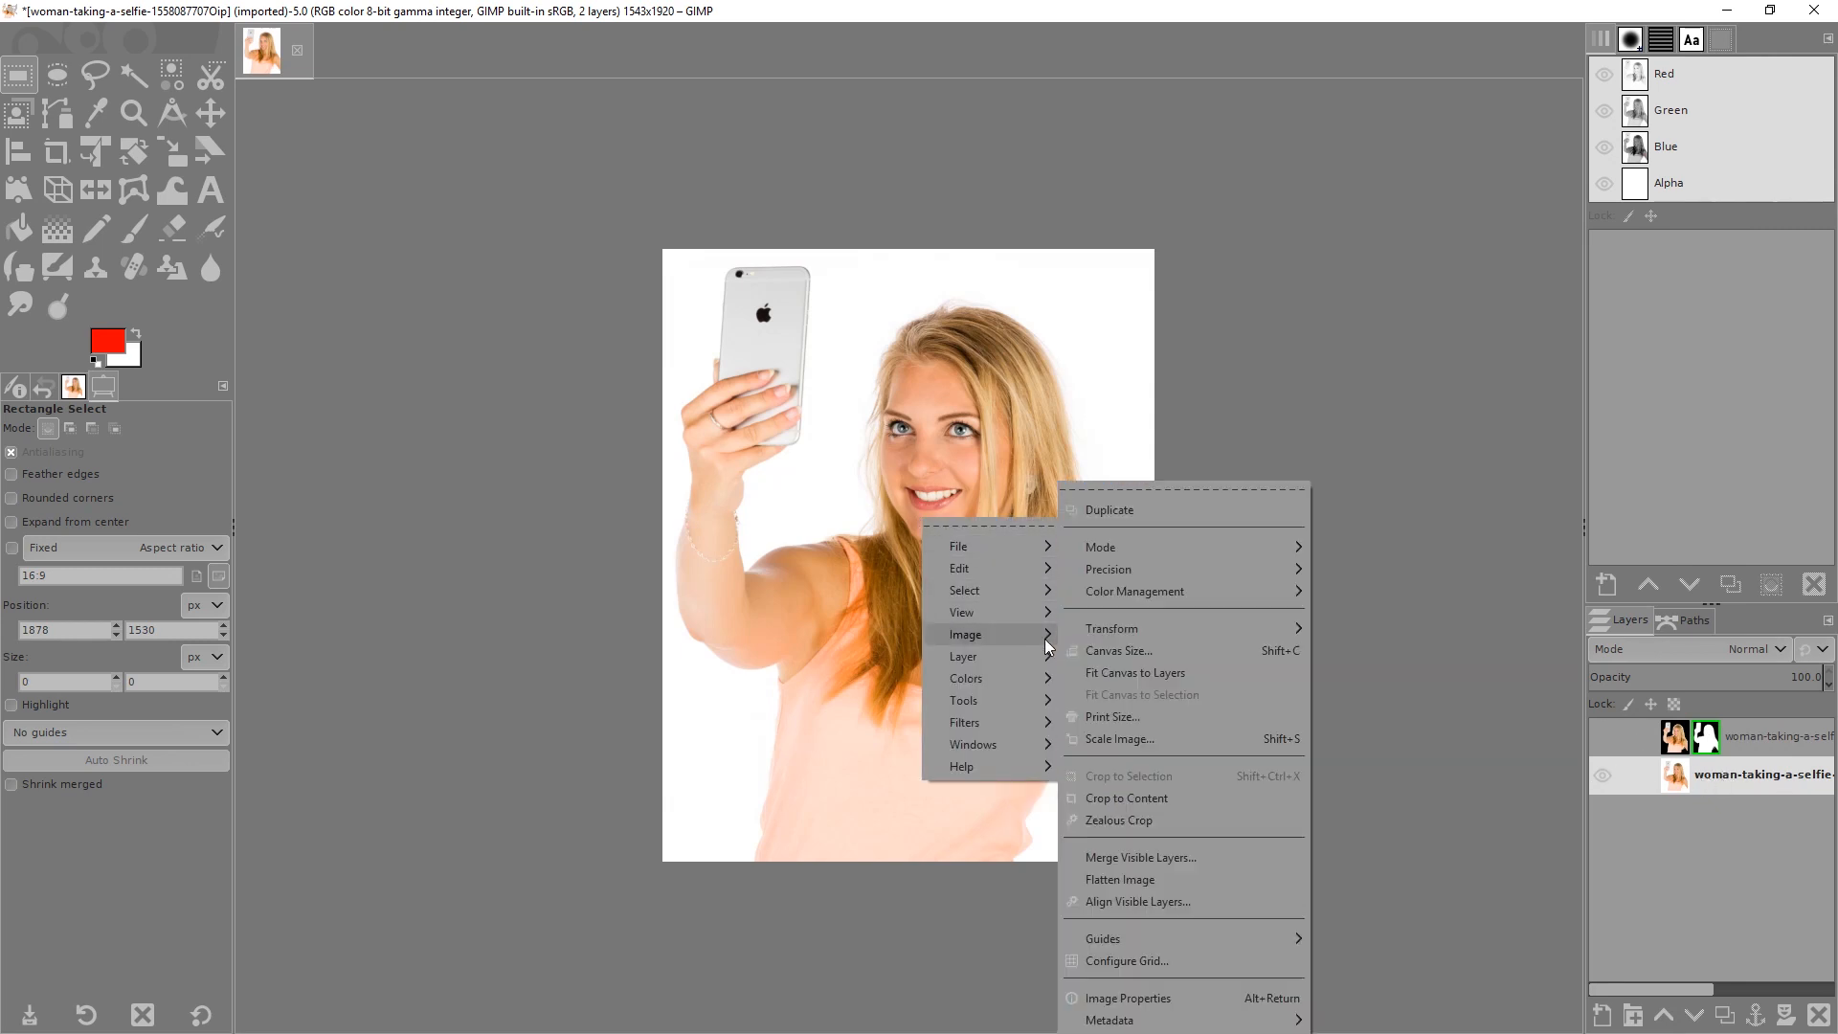
mouse_move(1015, 651)
mouse_move(1189, 853)
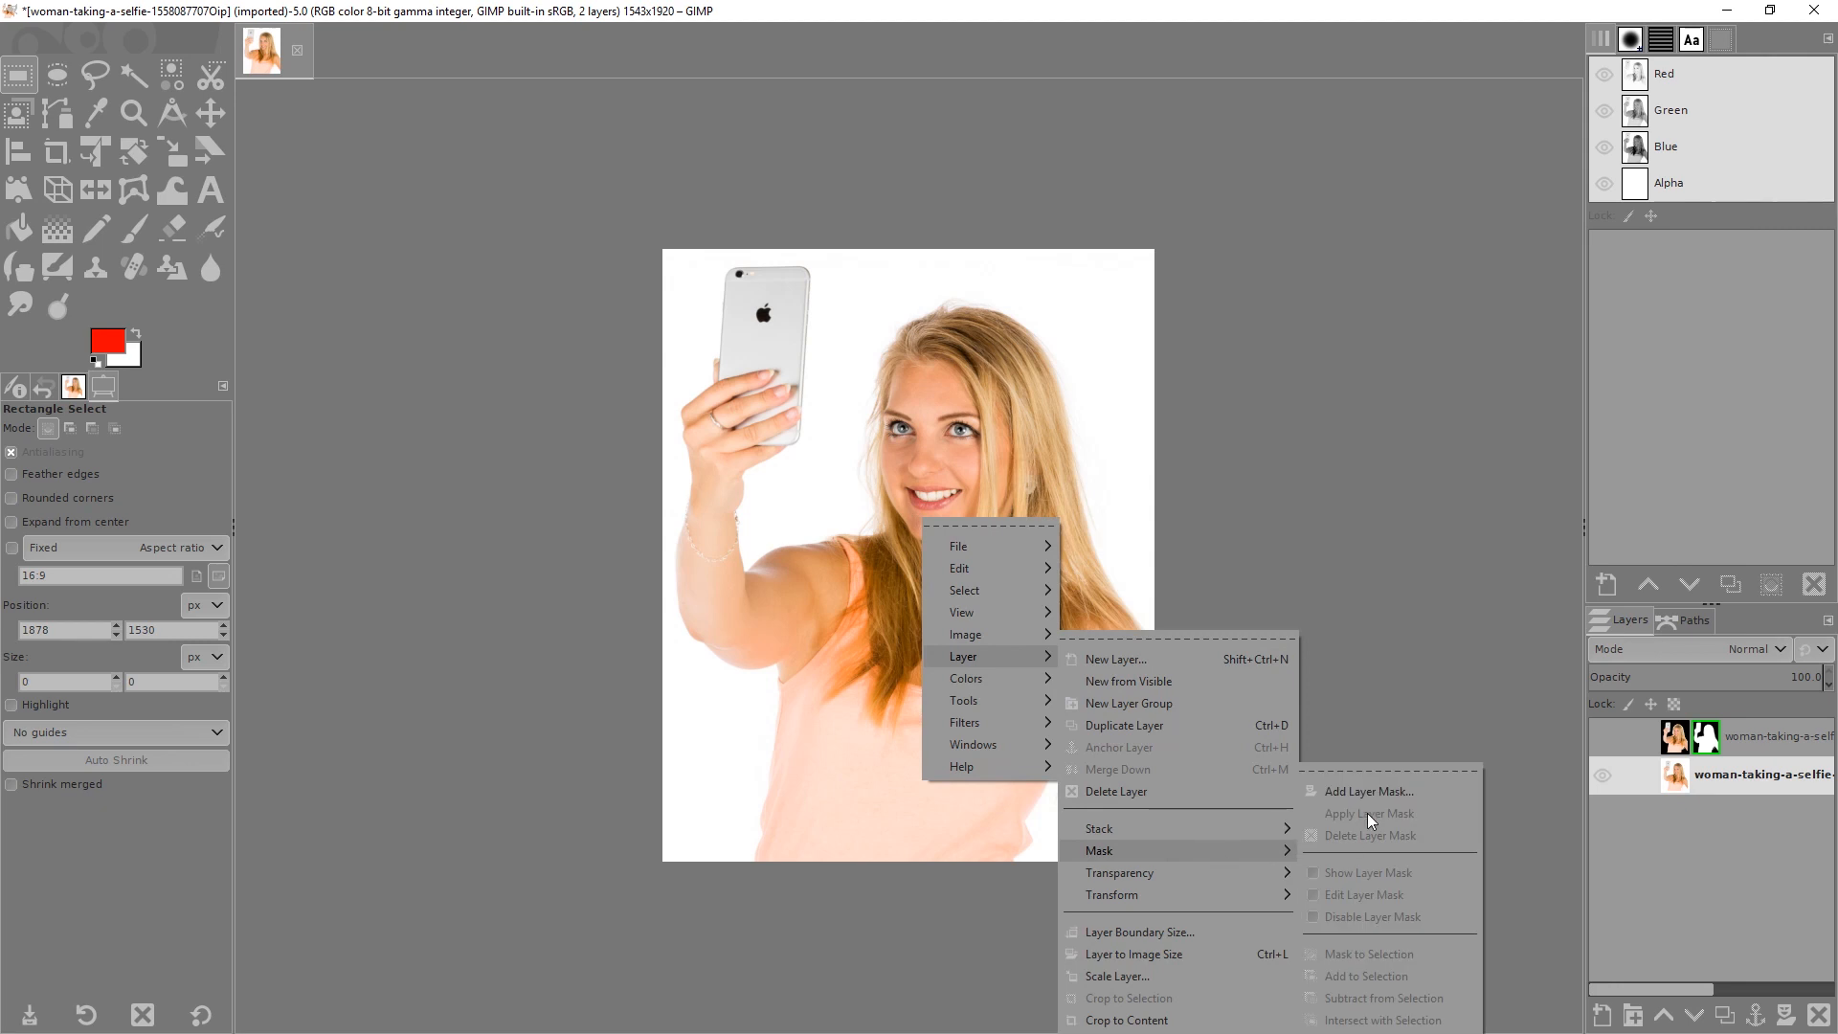
left_click(1380, 790)
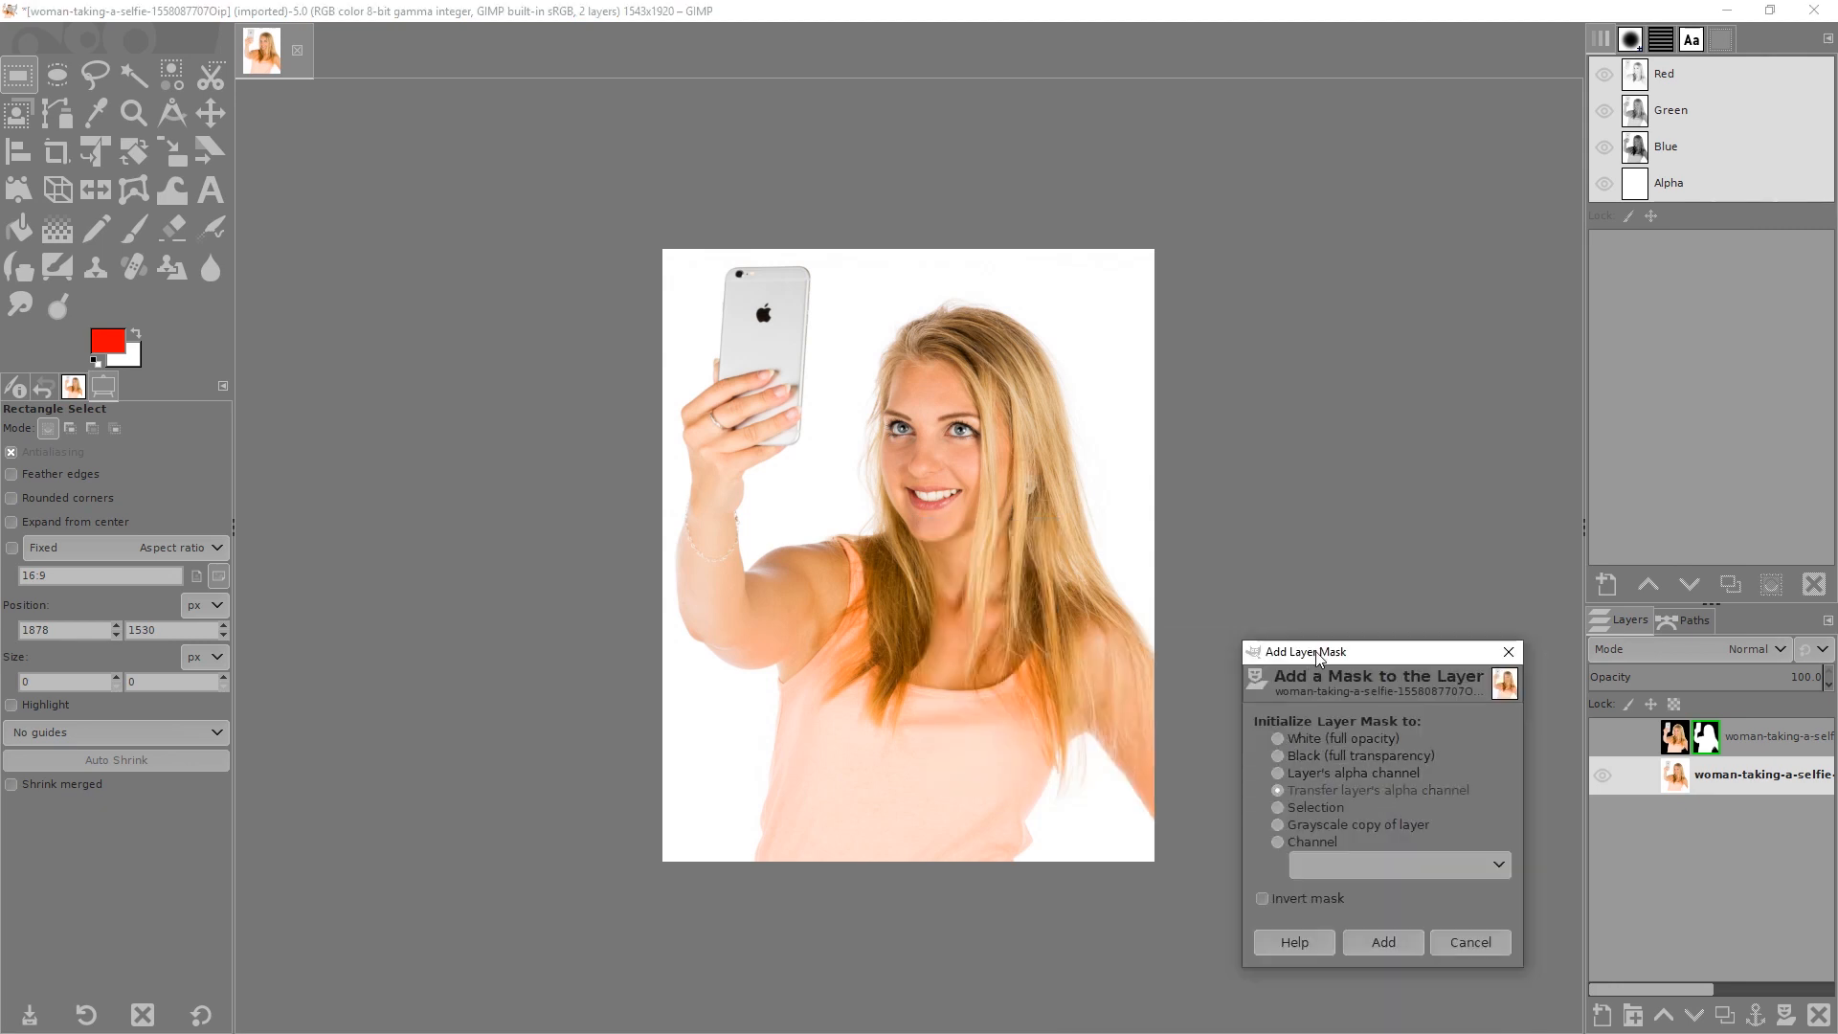
left_click_drag(1315, 651, 941, 314)
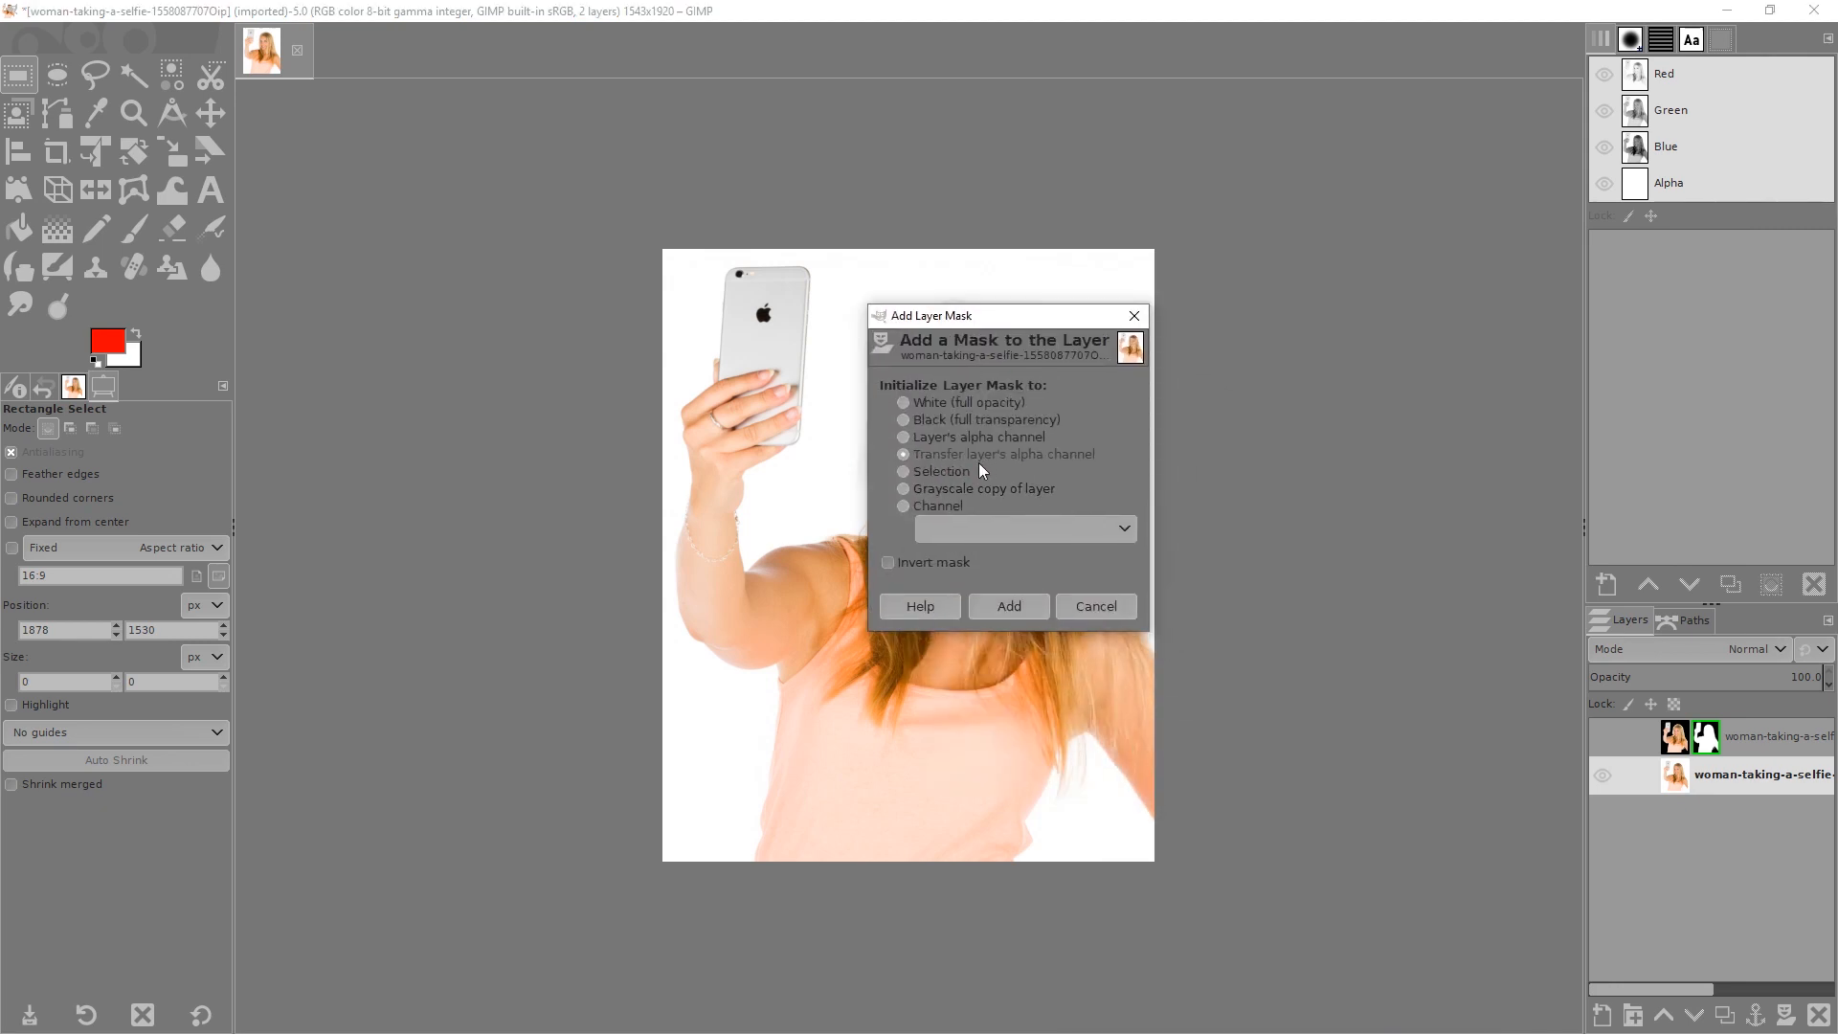
left_click(996, 605)
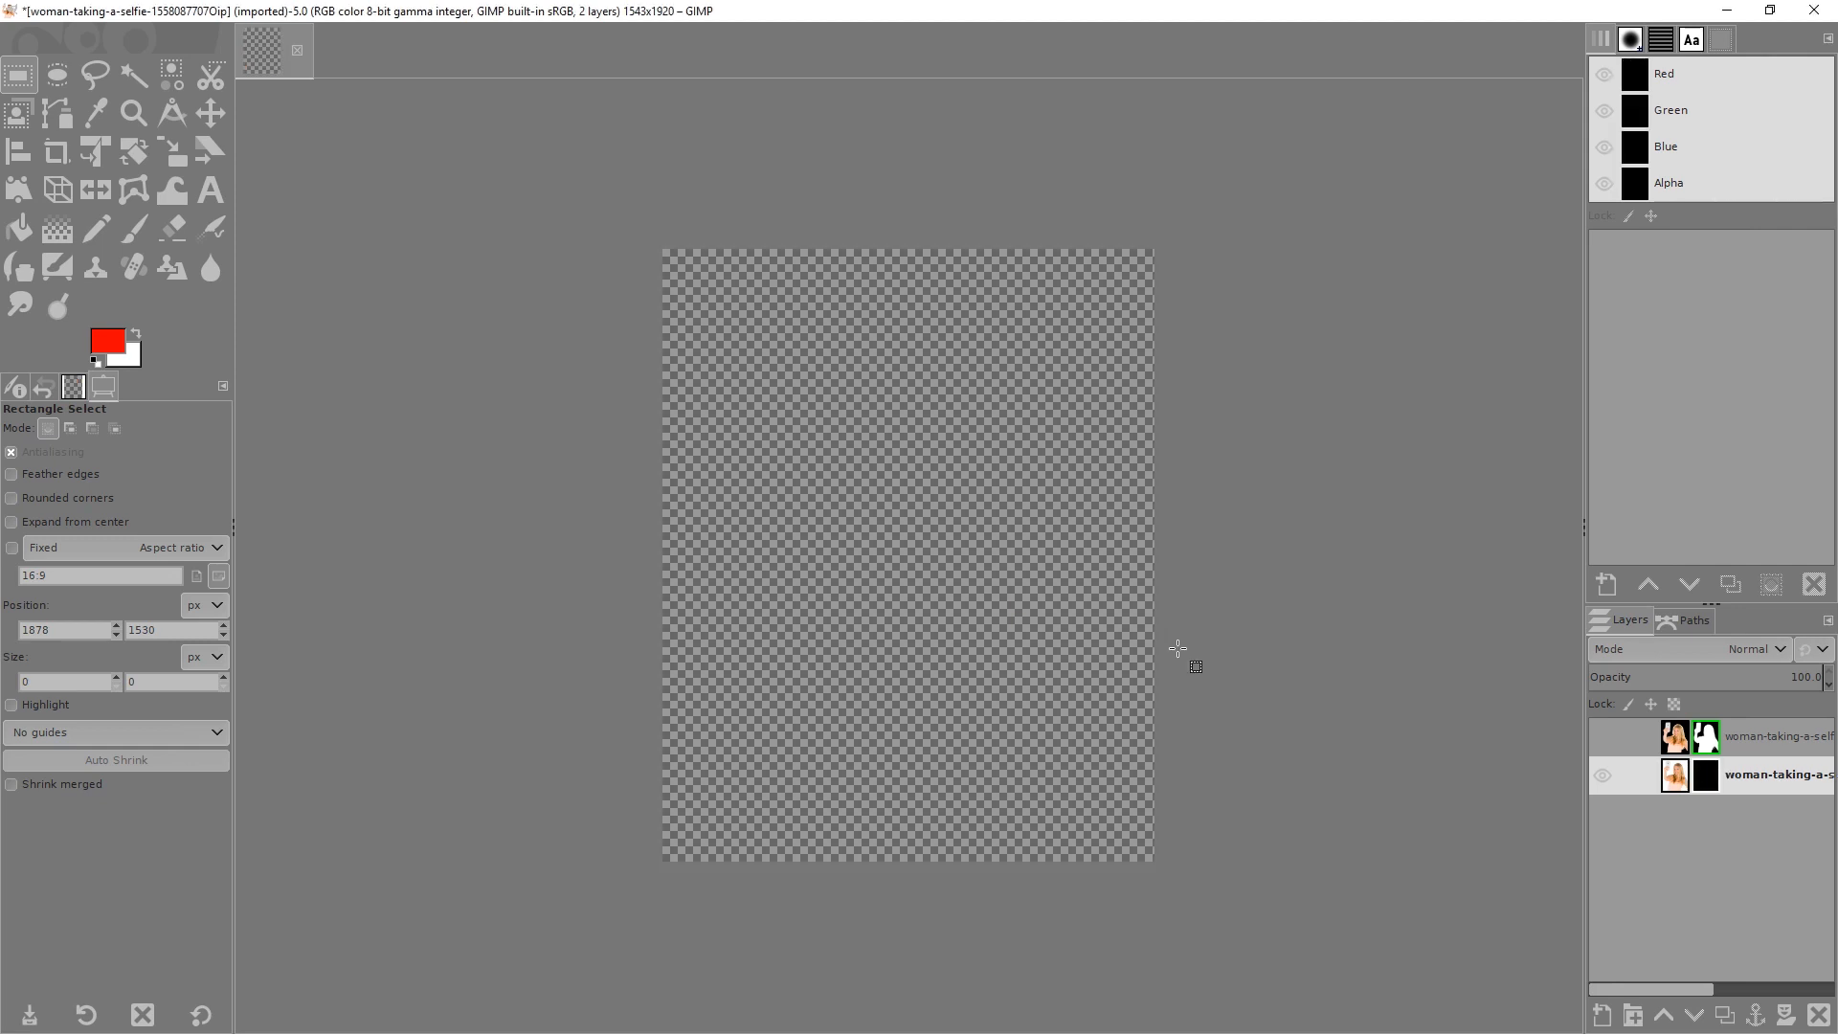
Display the original photo layer's new mask, paste the copied mask into it and anchor the floating selection.
left_click(1706, 776, "alt")
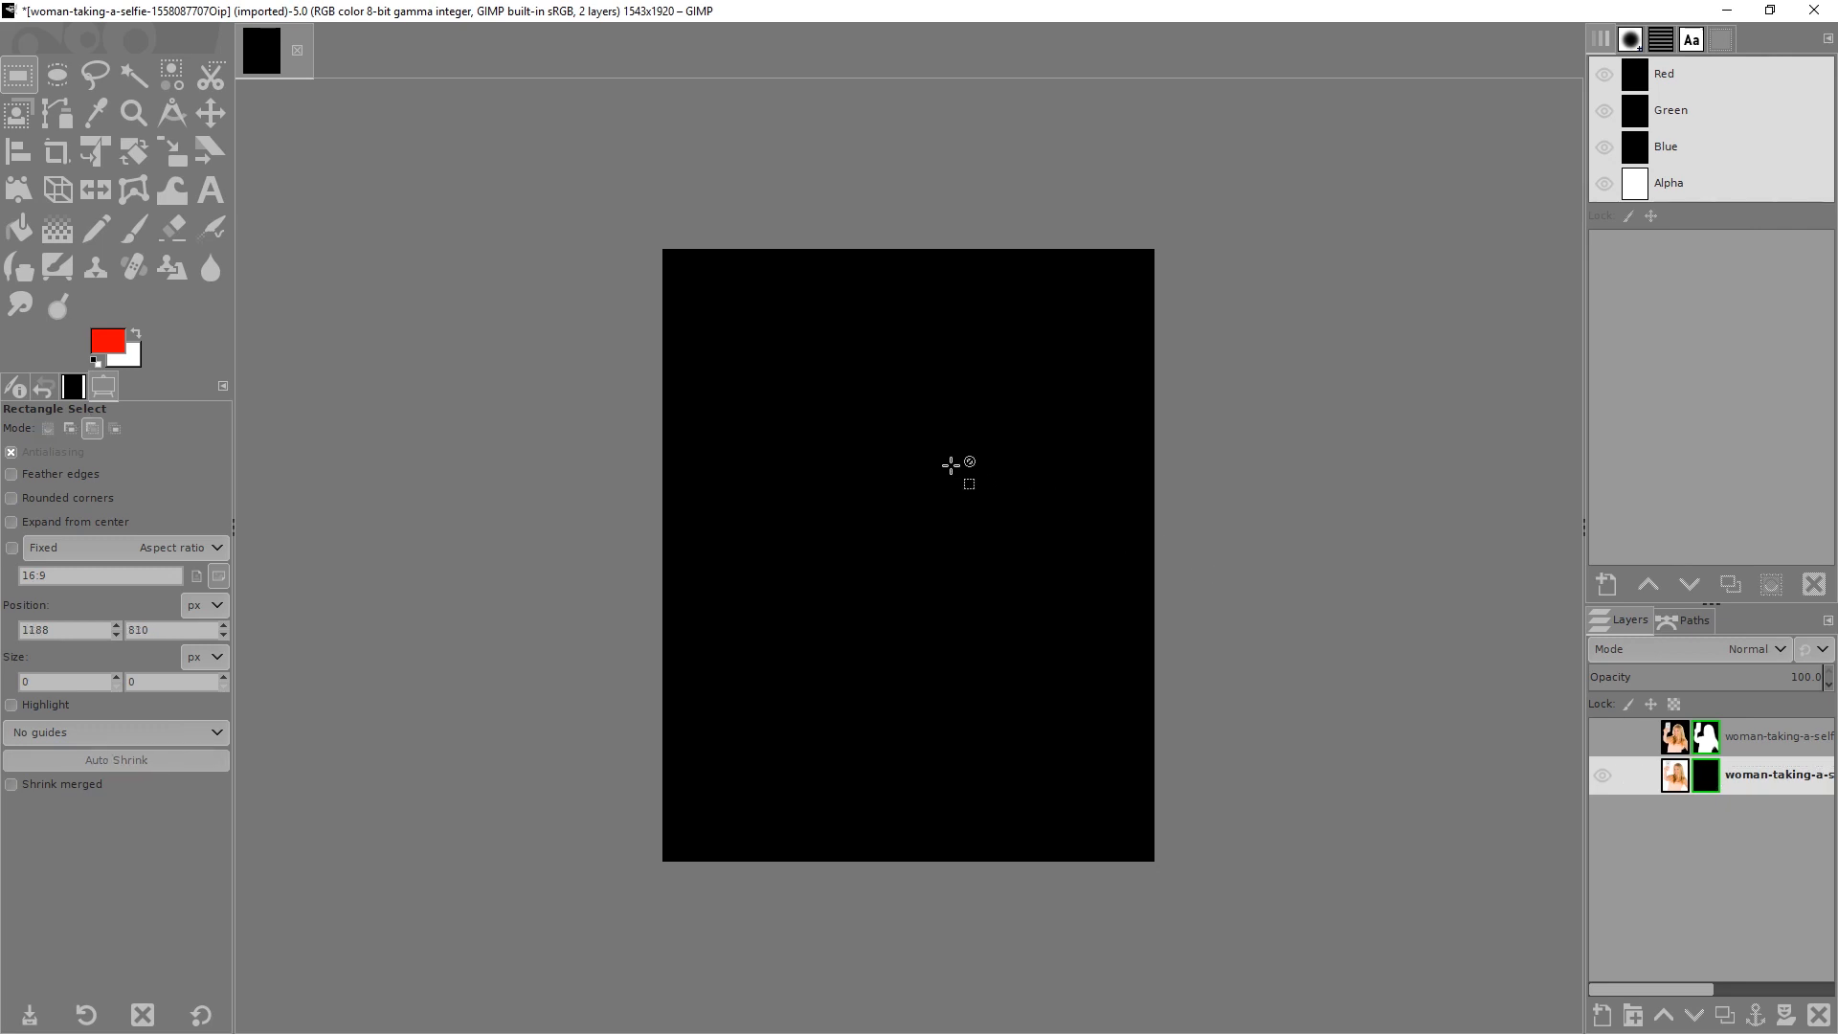
key("ctrl+v")
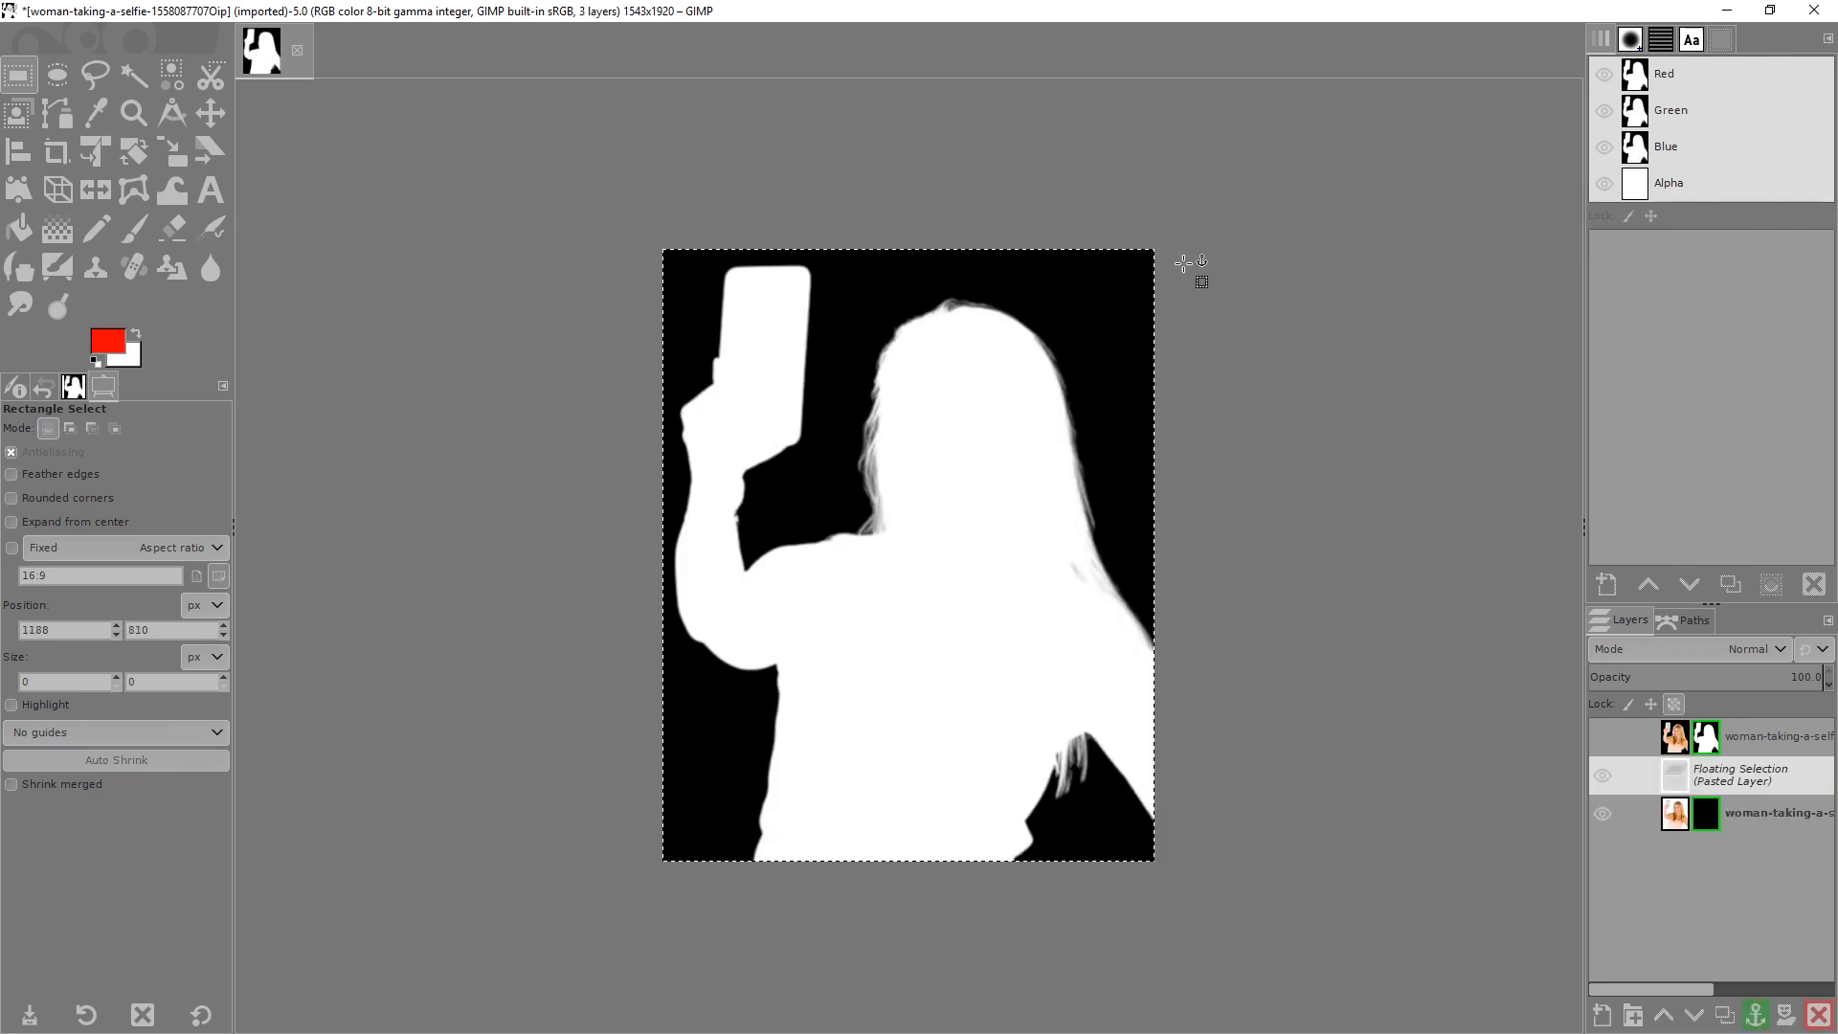
key("ctrl+h")
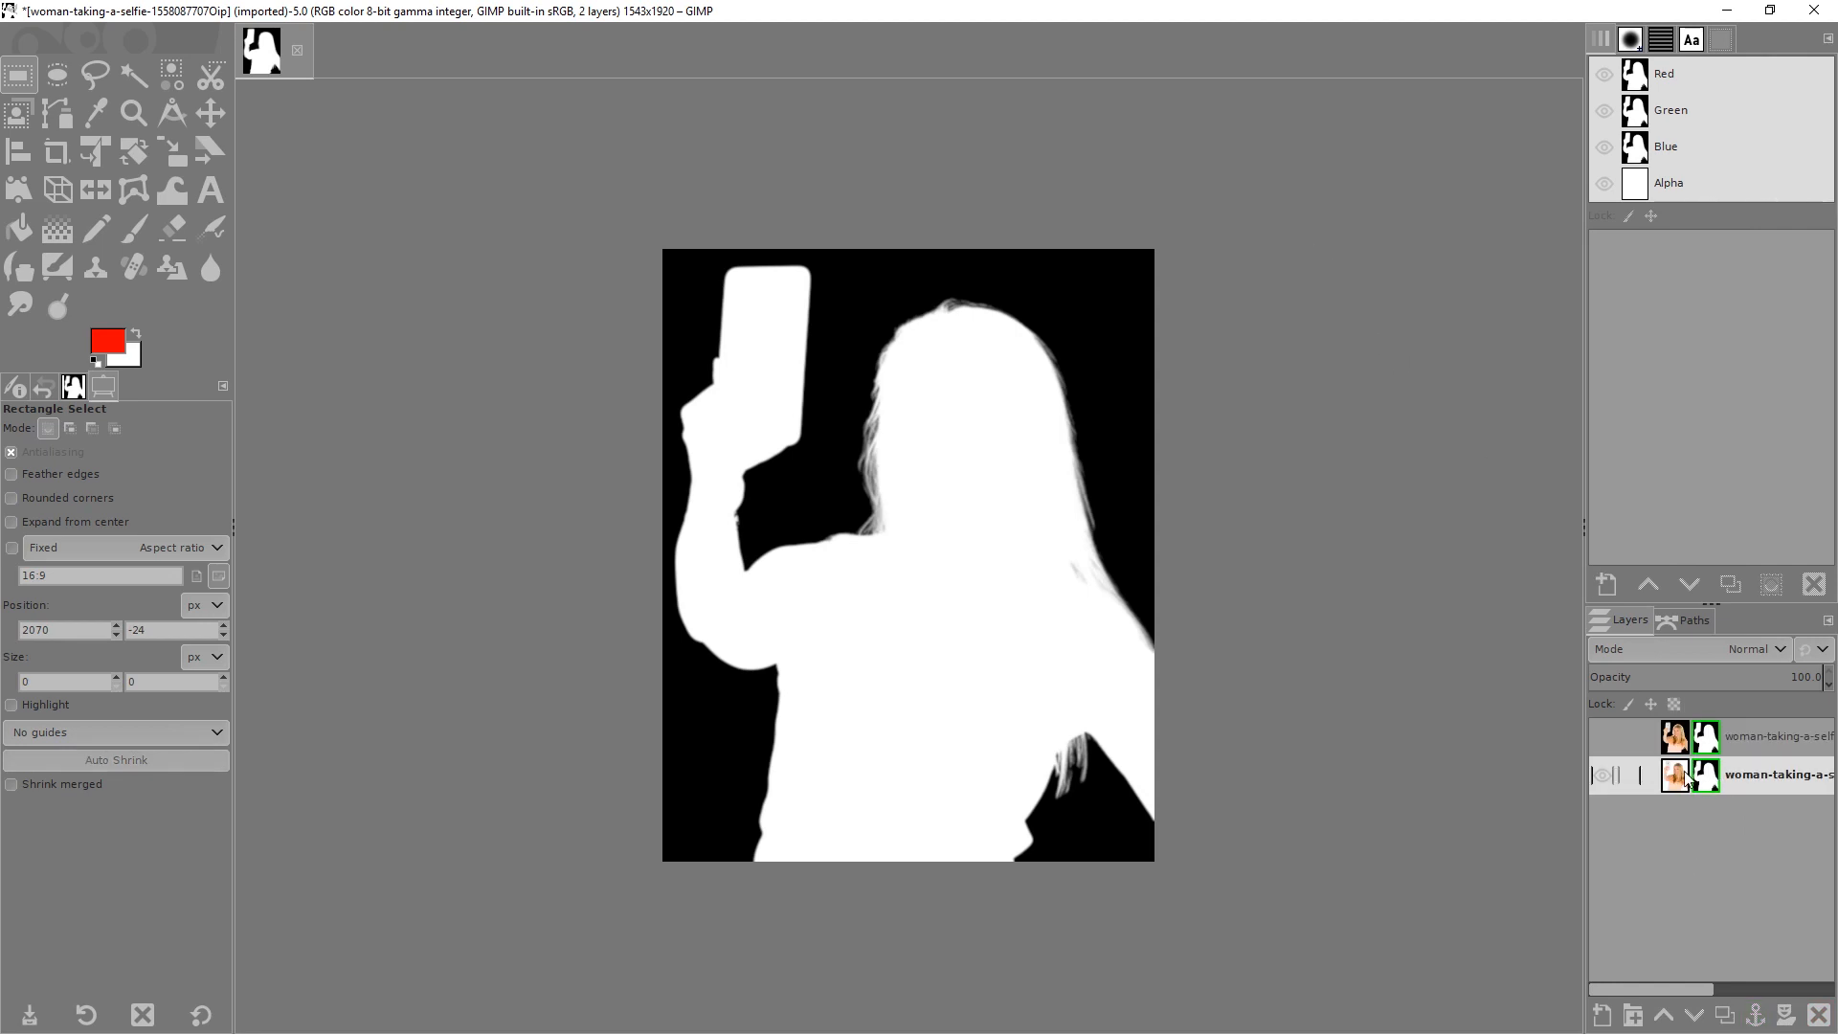
Add an alpha channel to the original photo layer and stop displaying its mask so the masked photo is shown.
right_click(1752, 782)
left_click(1662, 656)
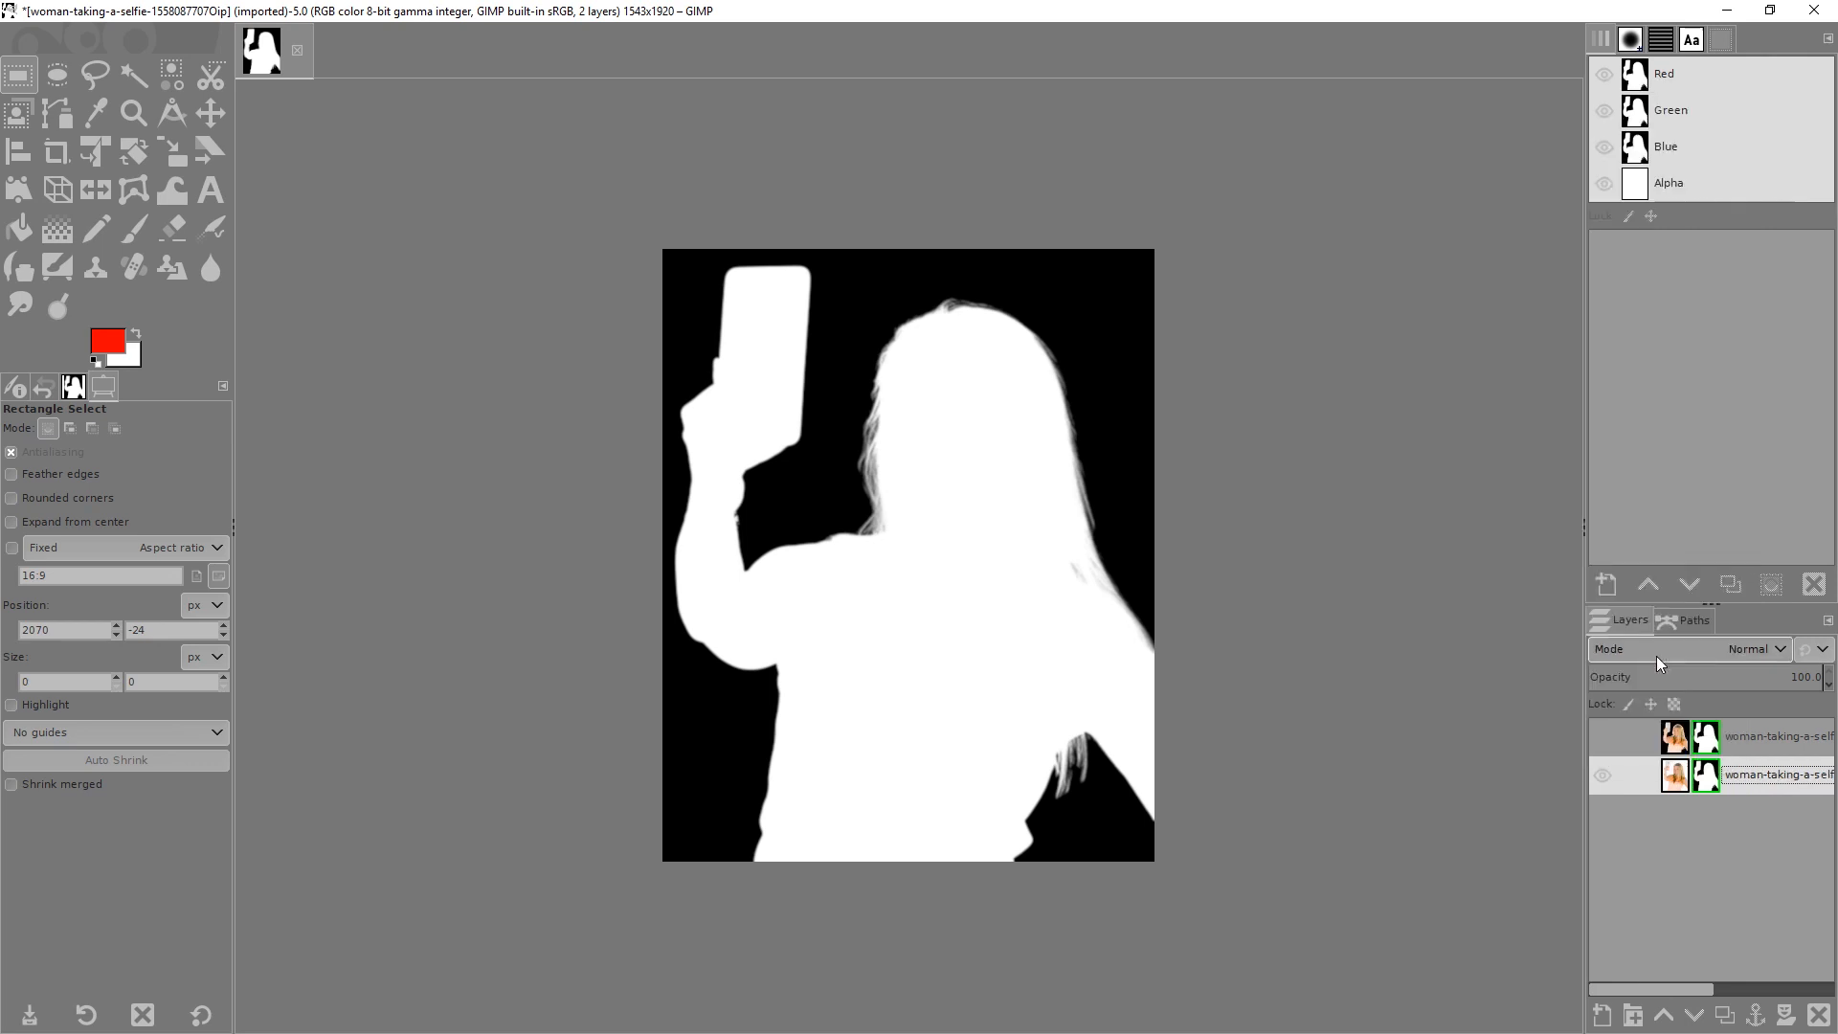
left_click(1709, 783, "alt")
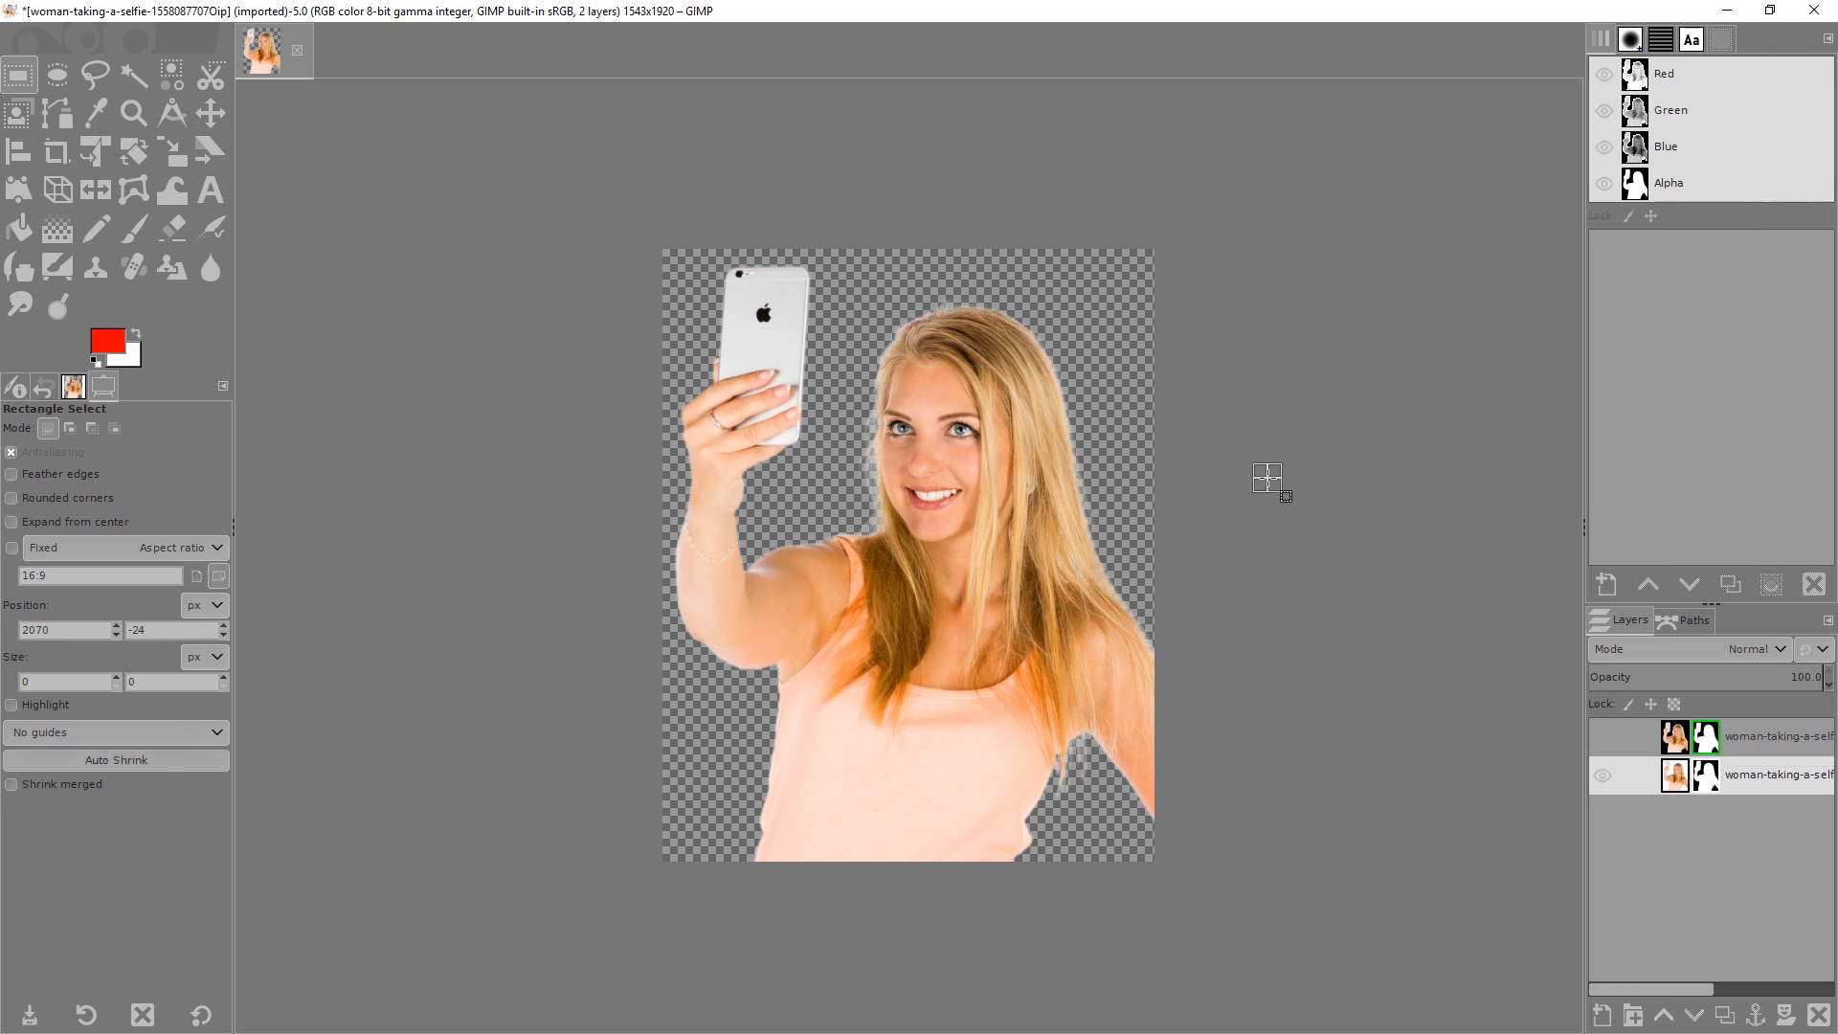
right_click(983, 429)
mouse_move(1039, 455)
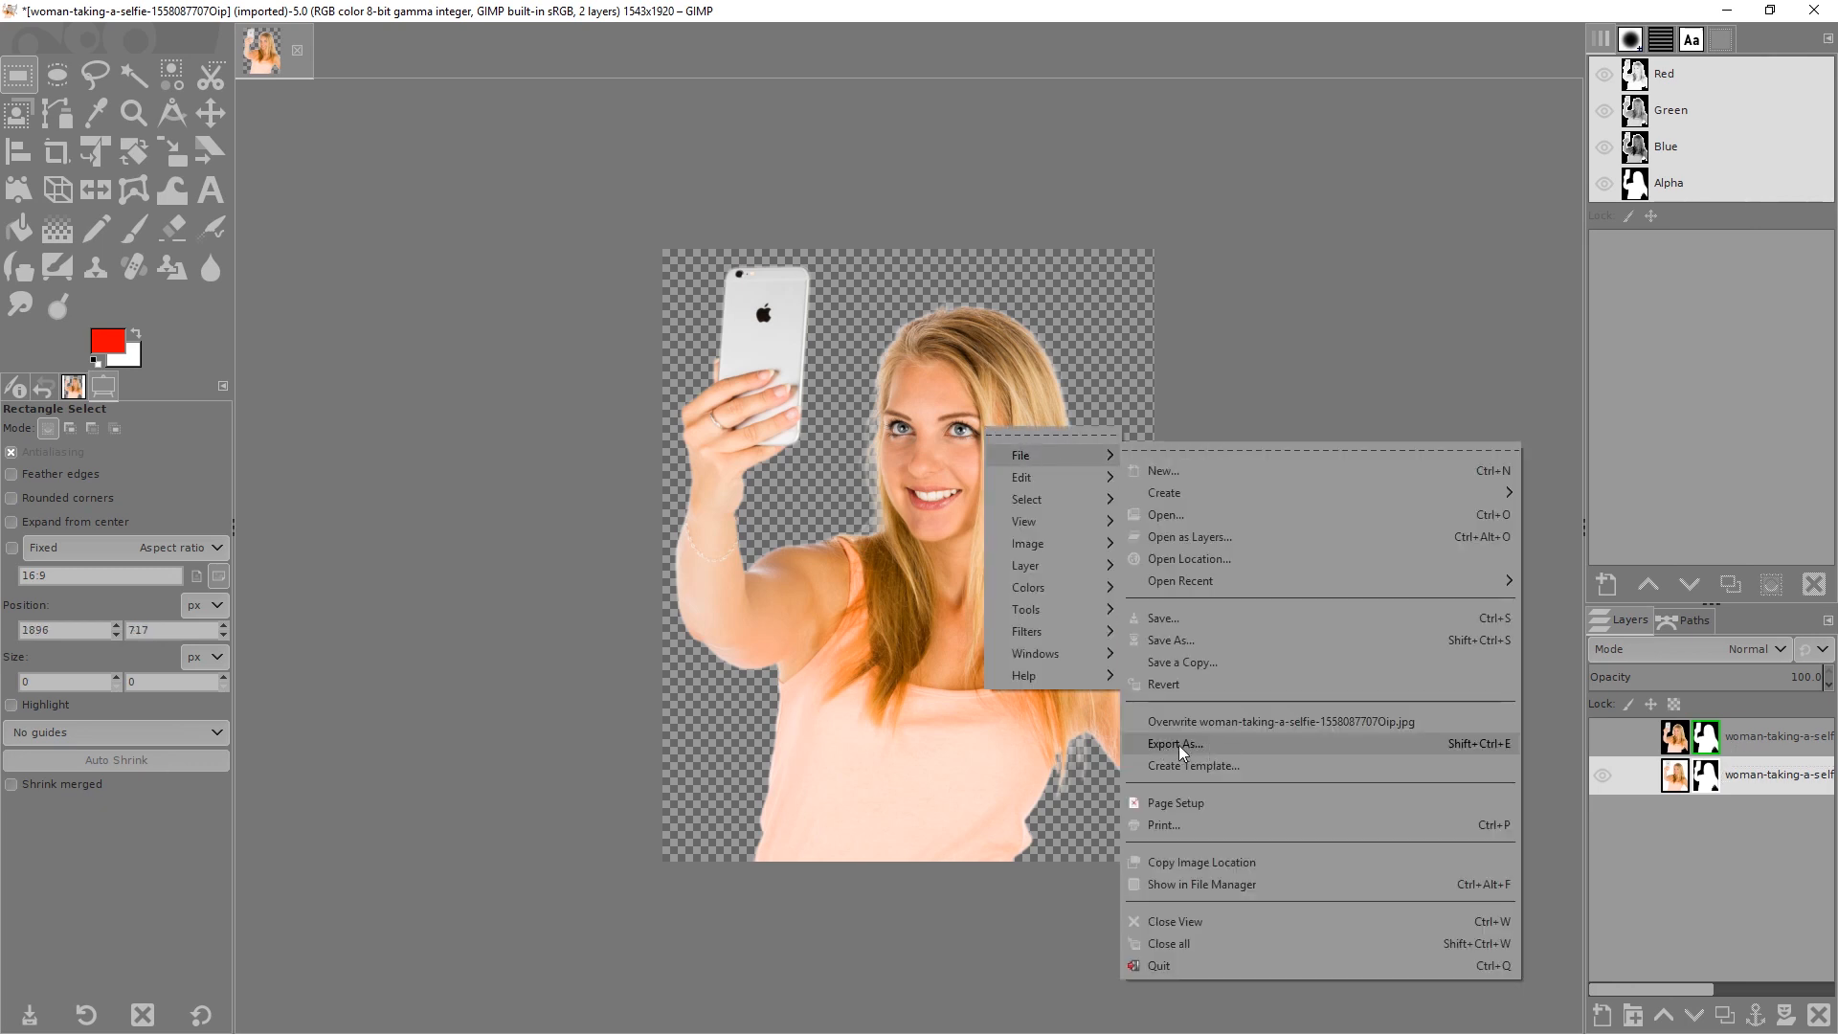
left_click(1179, 744)
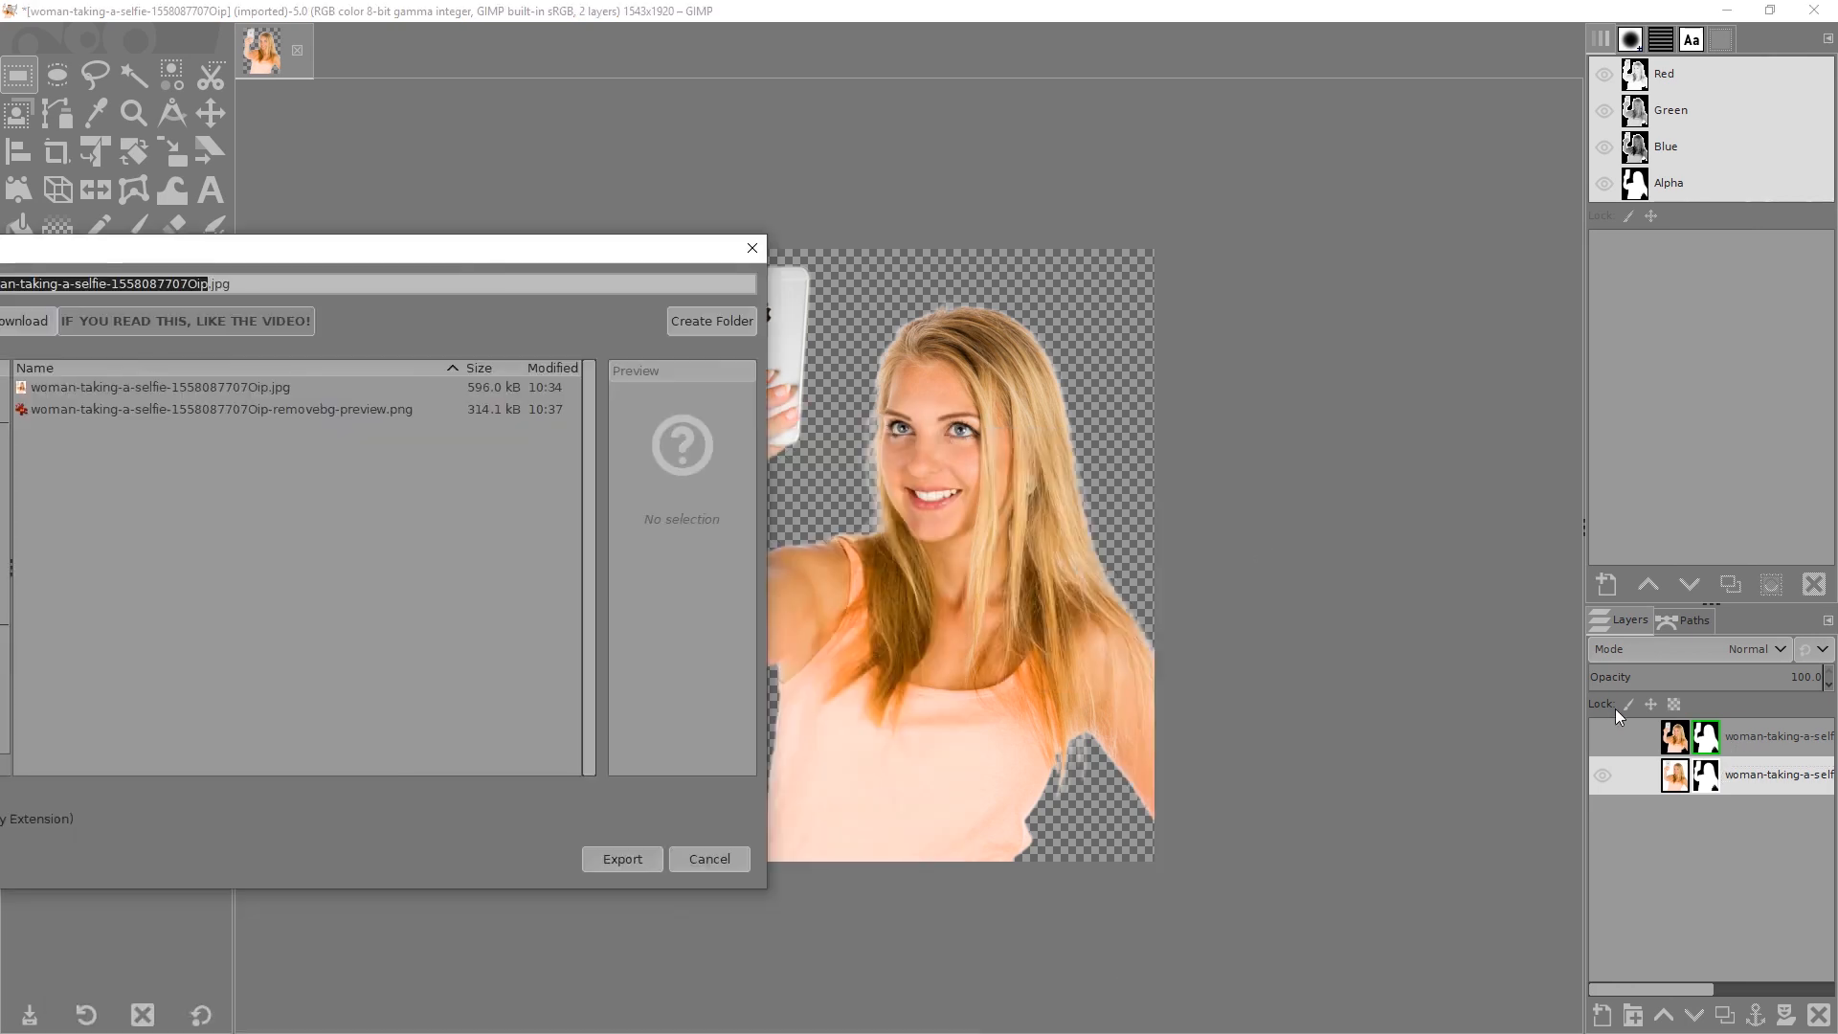
left_click(1605, 777)
left_click(1608, 780)
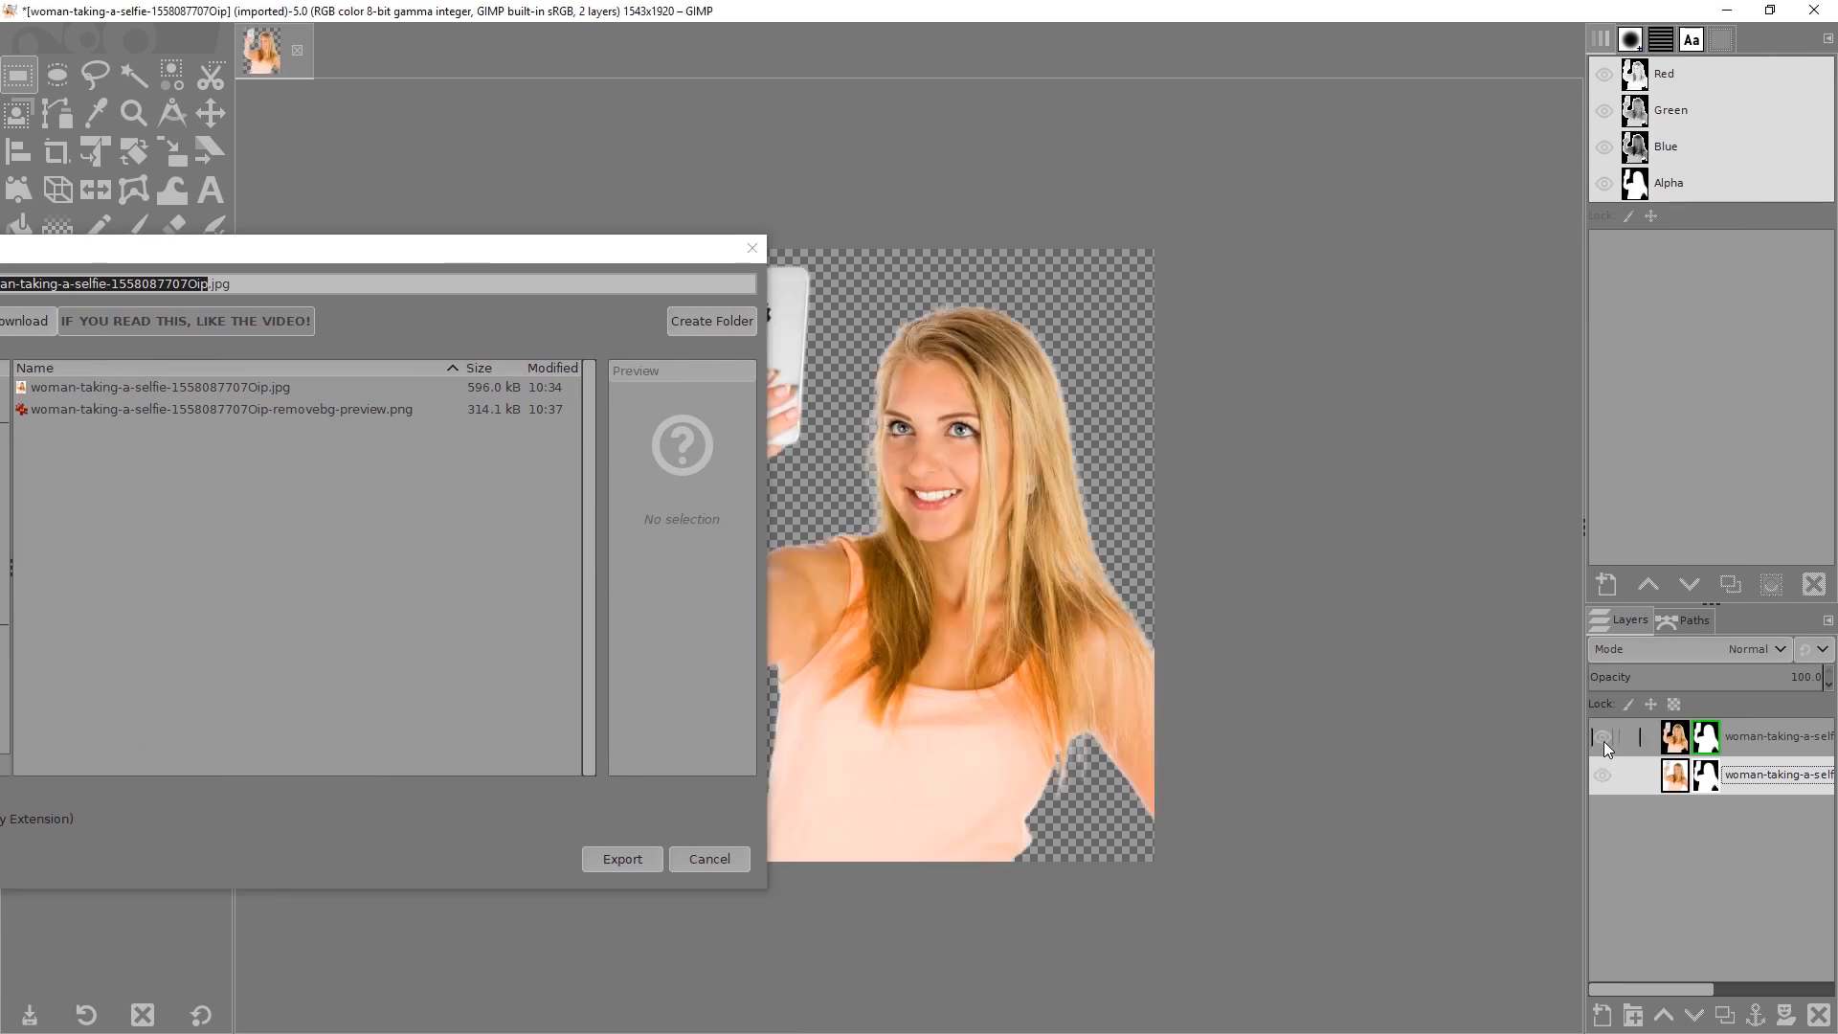
double_click(222, 285)
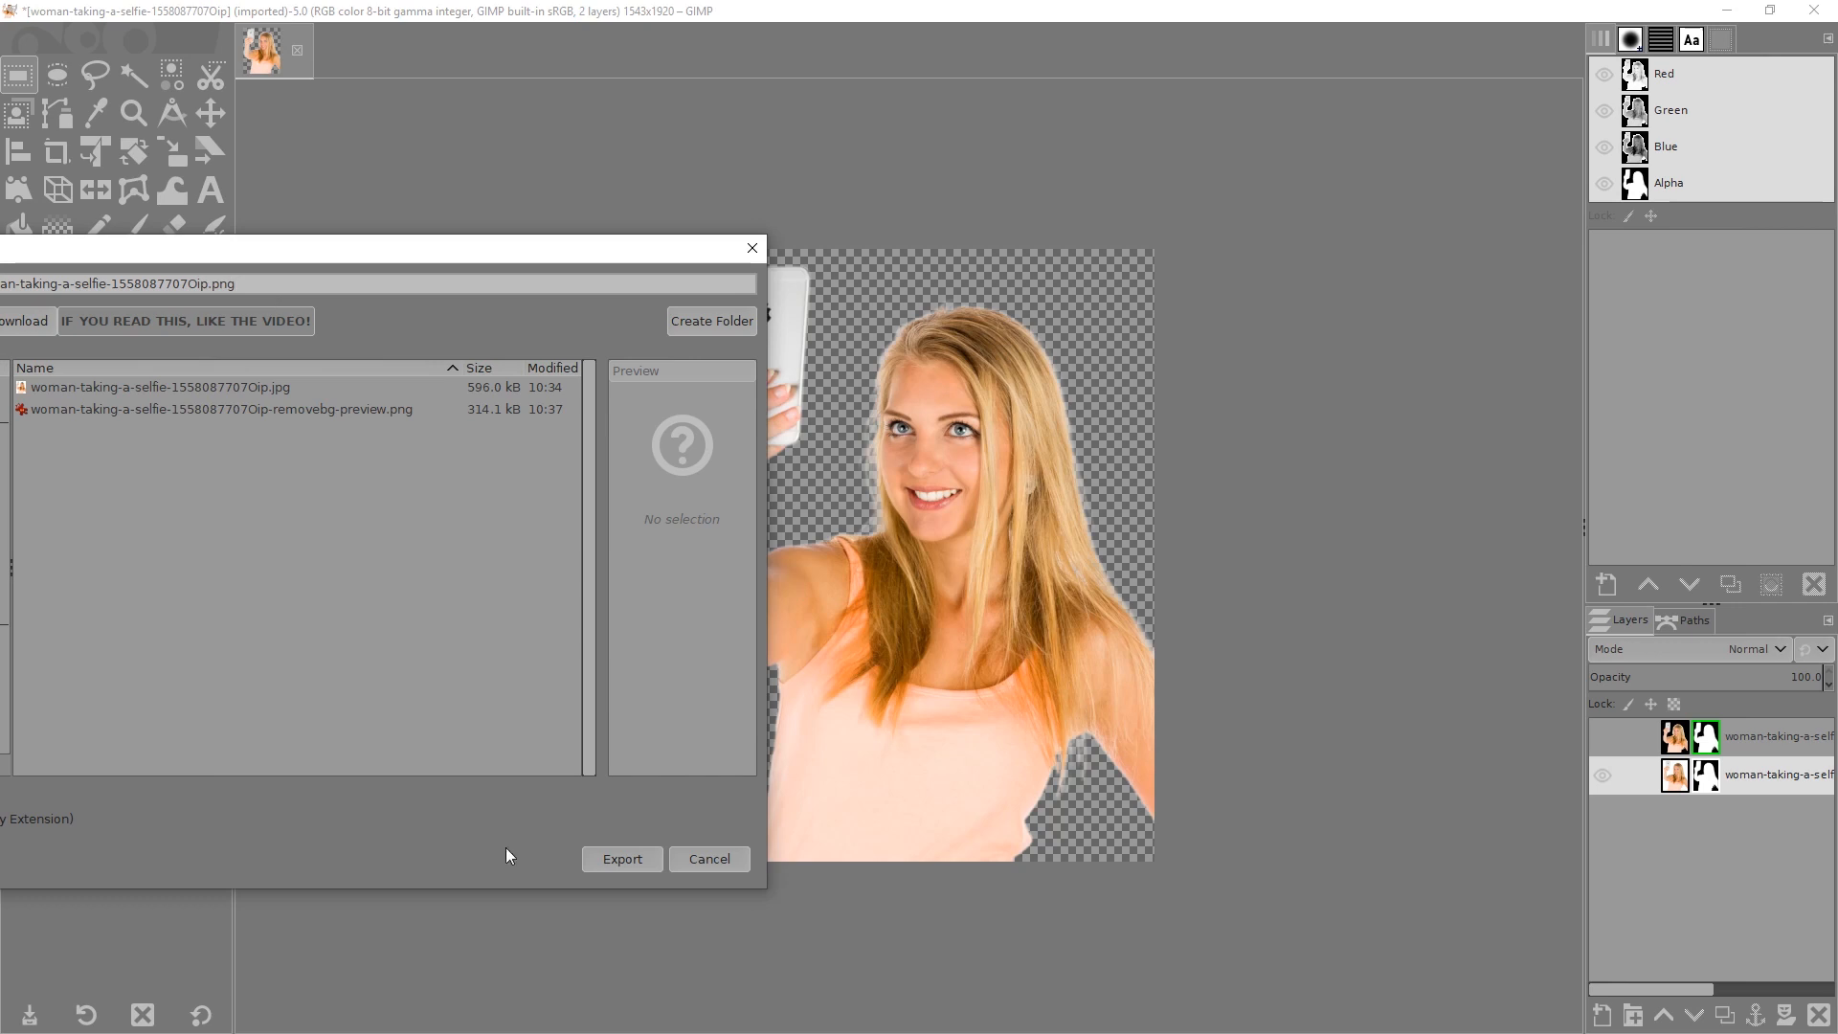
left_click(641, 857)
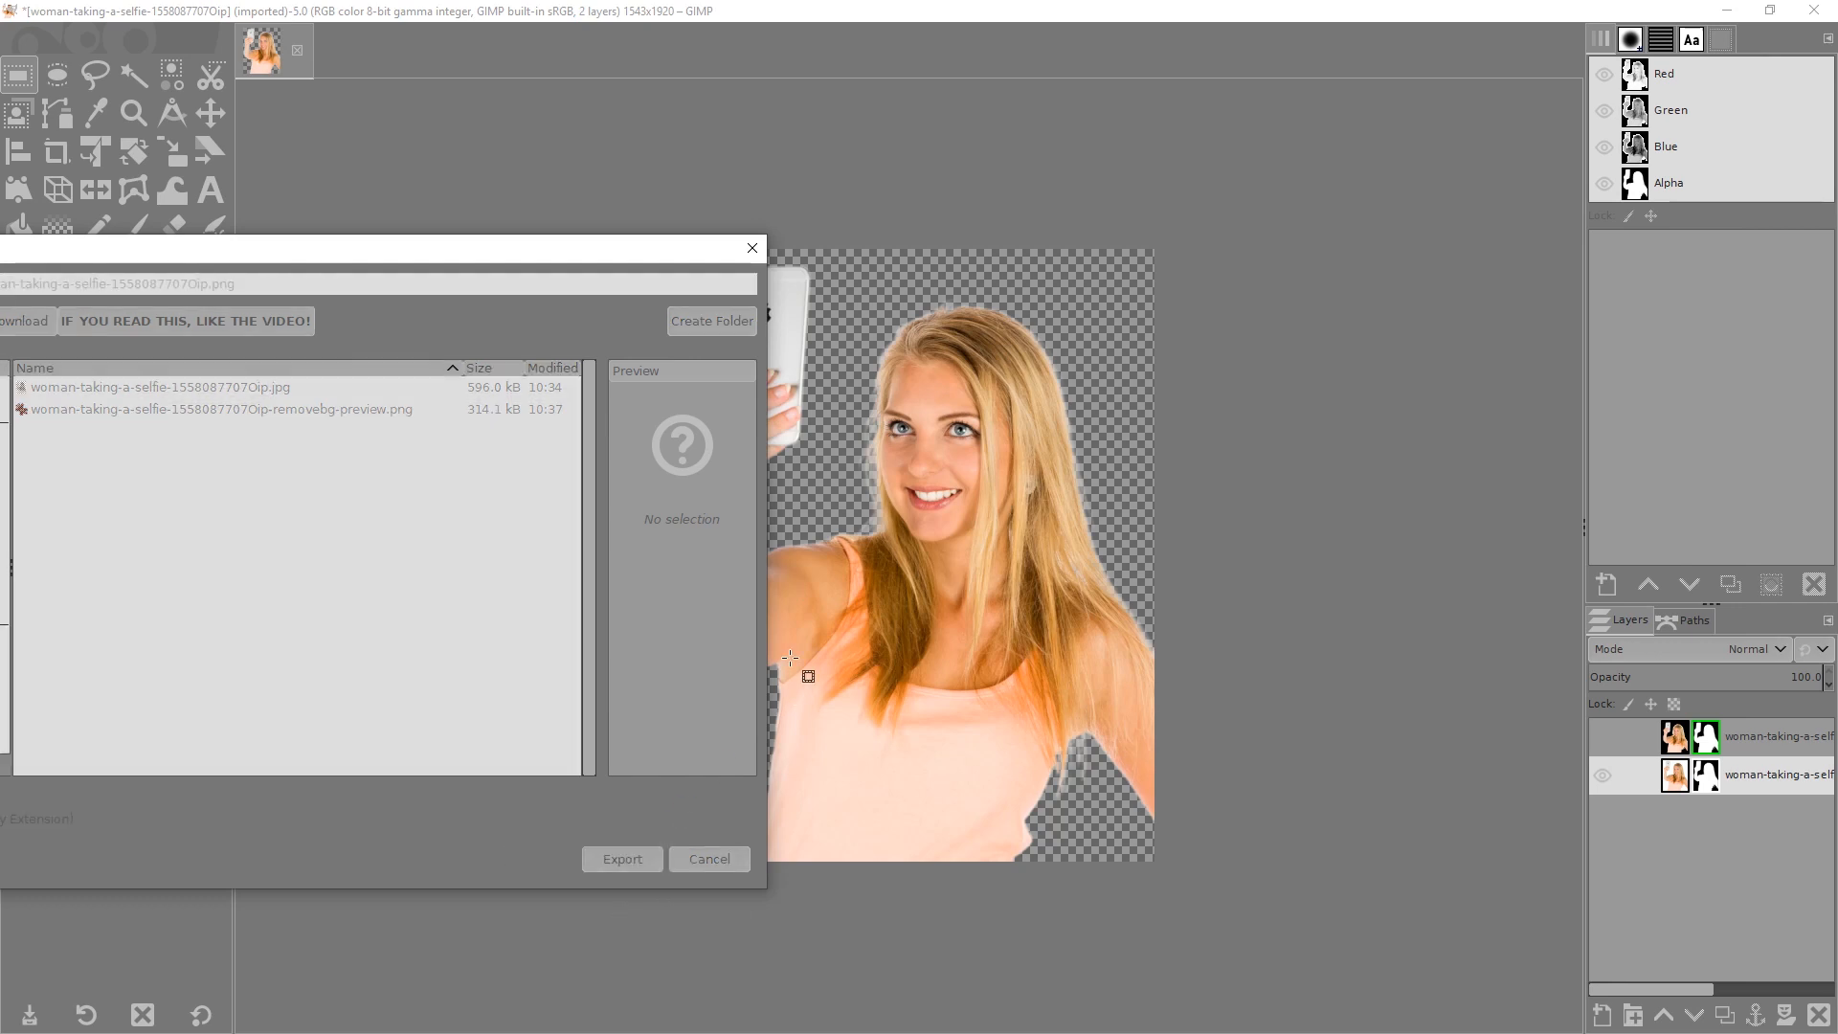
left_click(1814, 10)
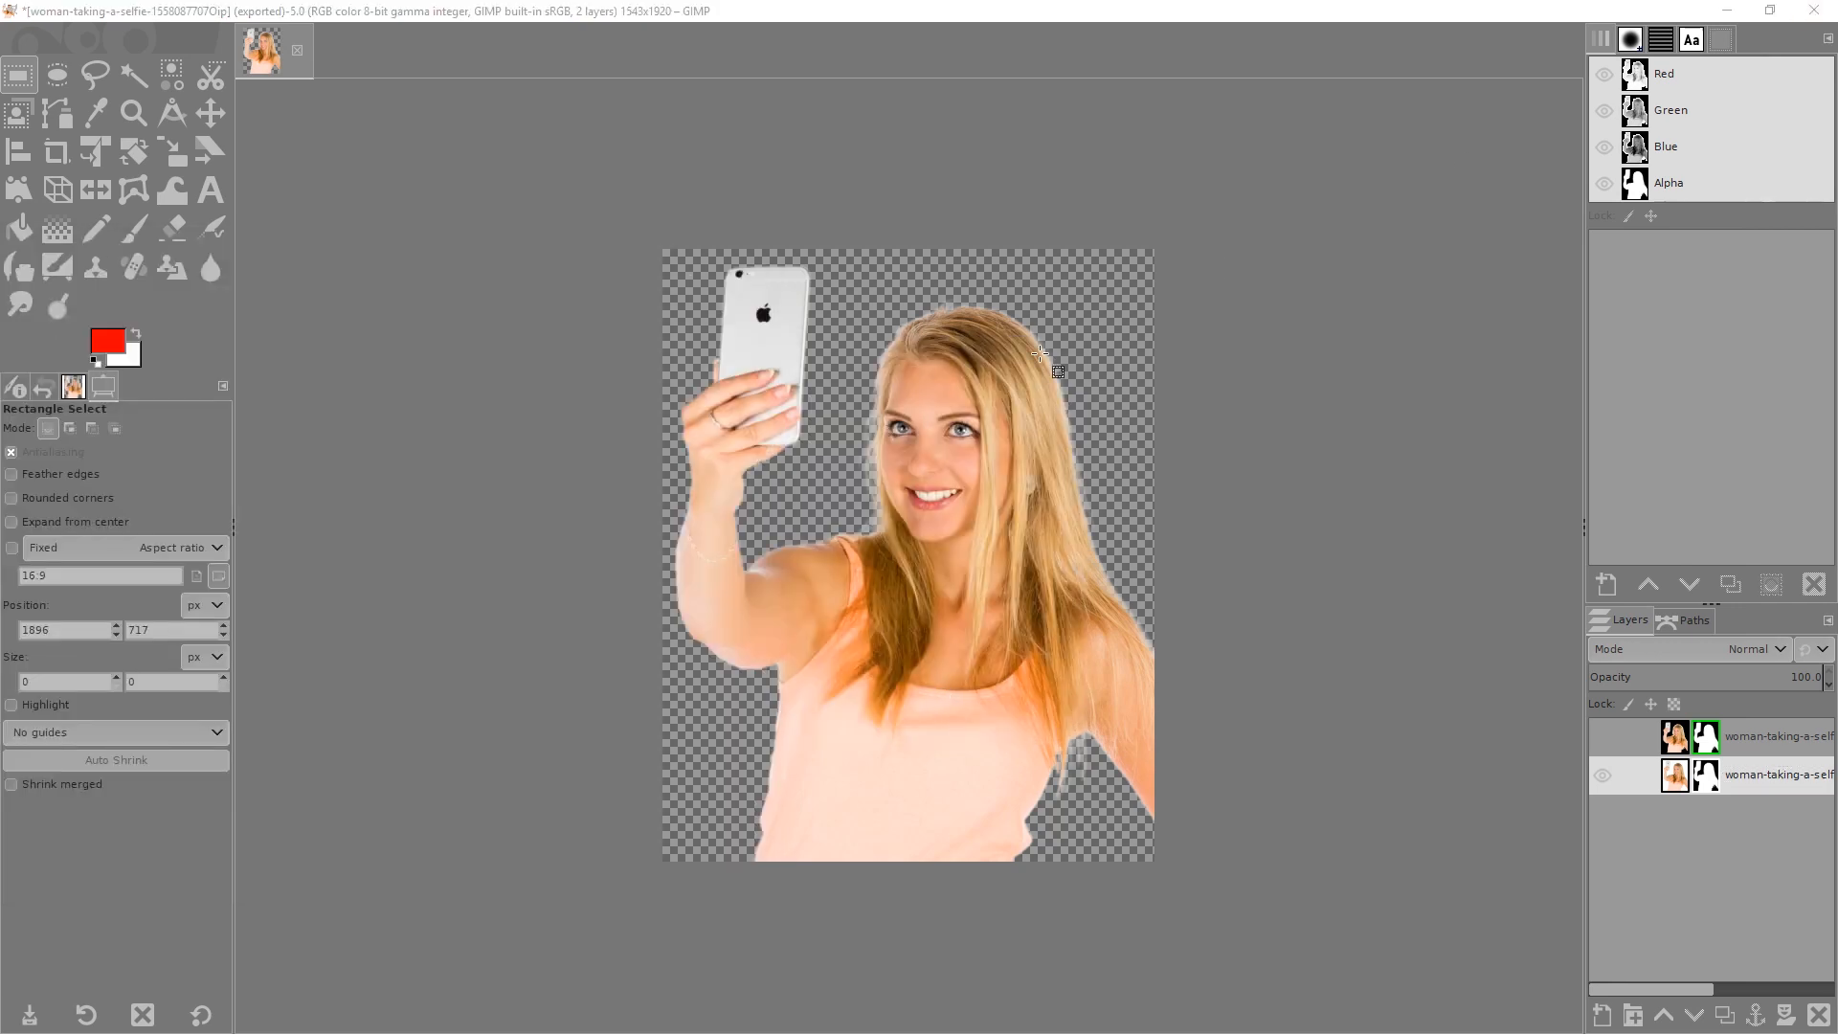
left_click(954, 630)
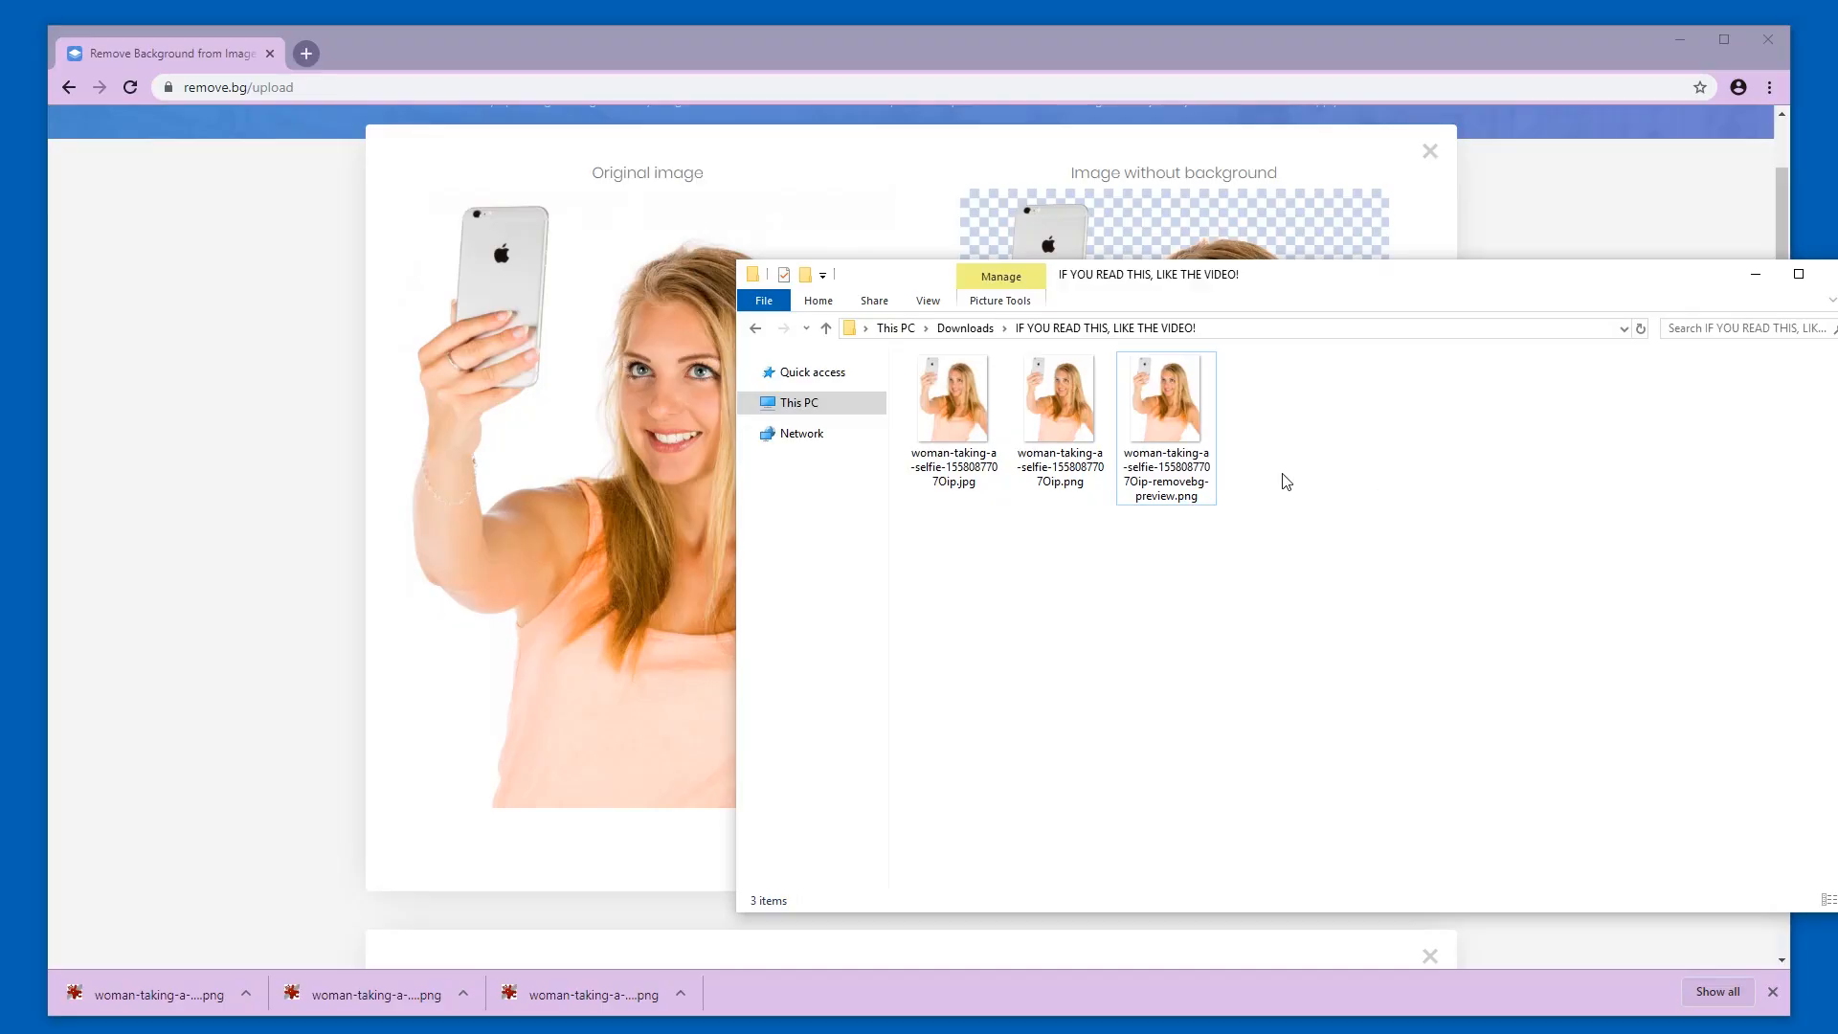
Open the original JPG in IrfanView and compare it with the exported PNG and the removebg-preview PNG, flipping between them.
double_click(952, 407)
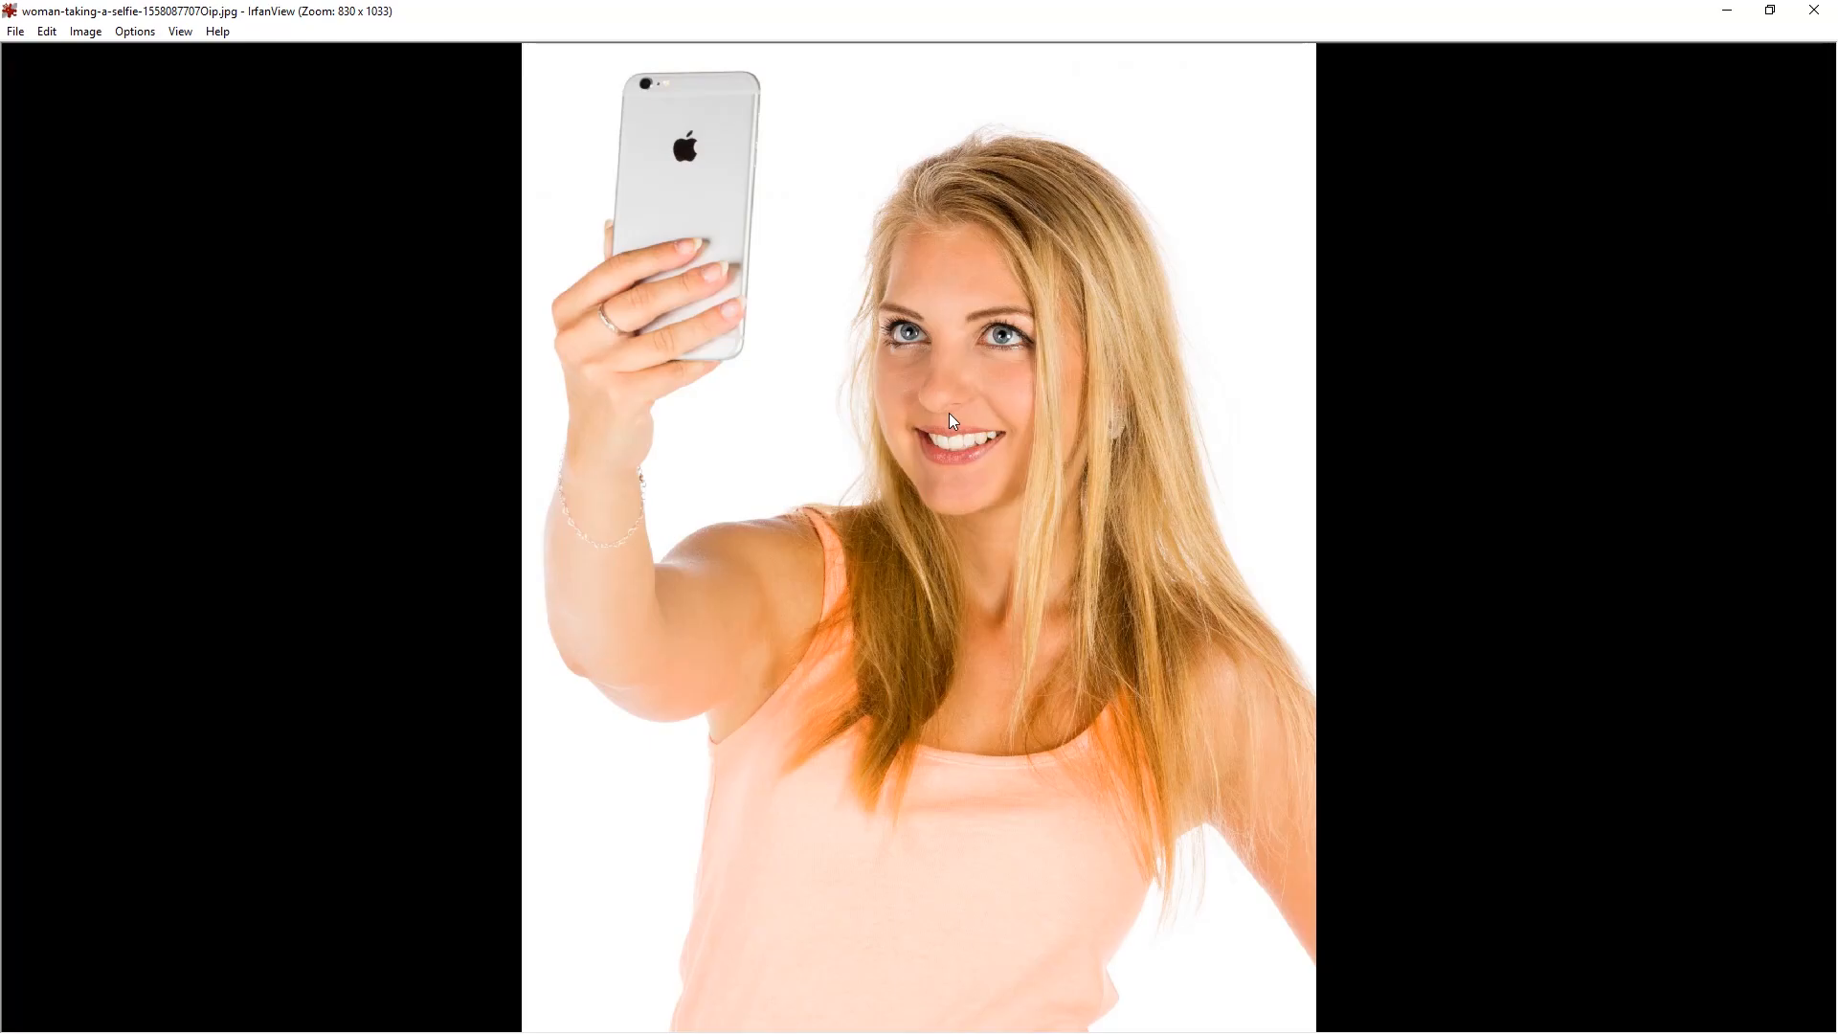
key("Right")
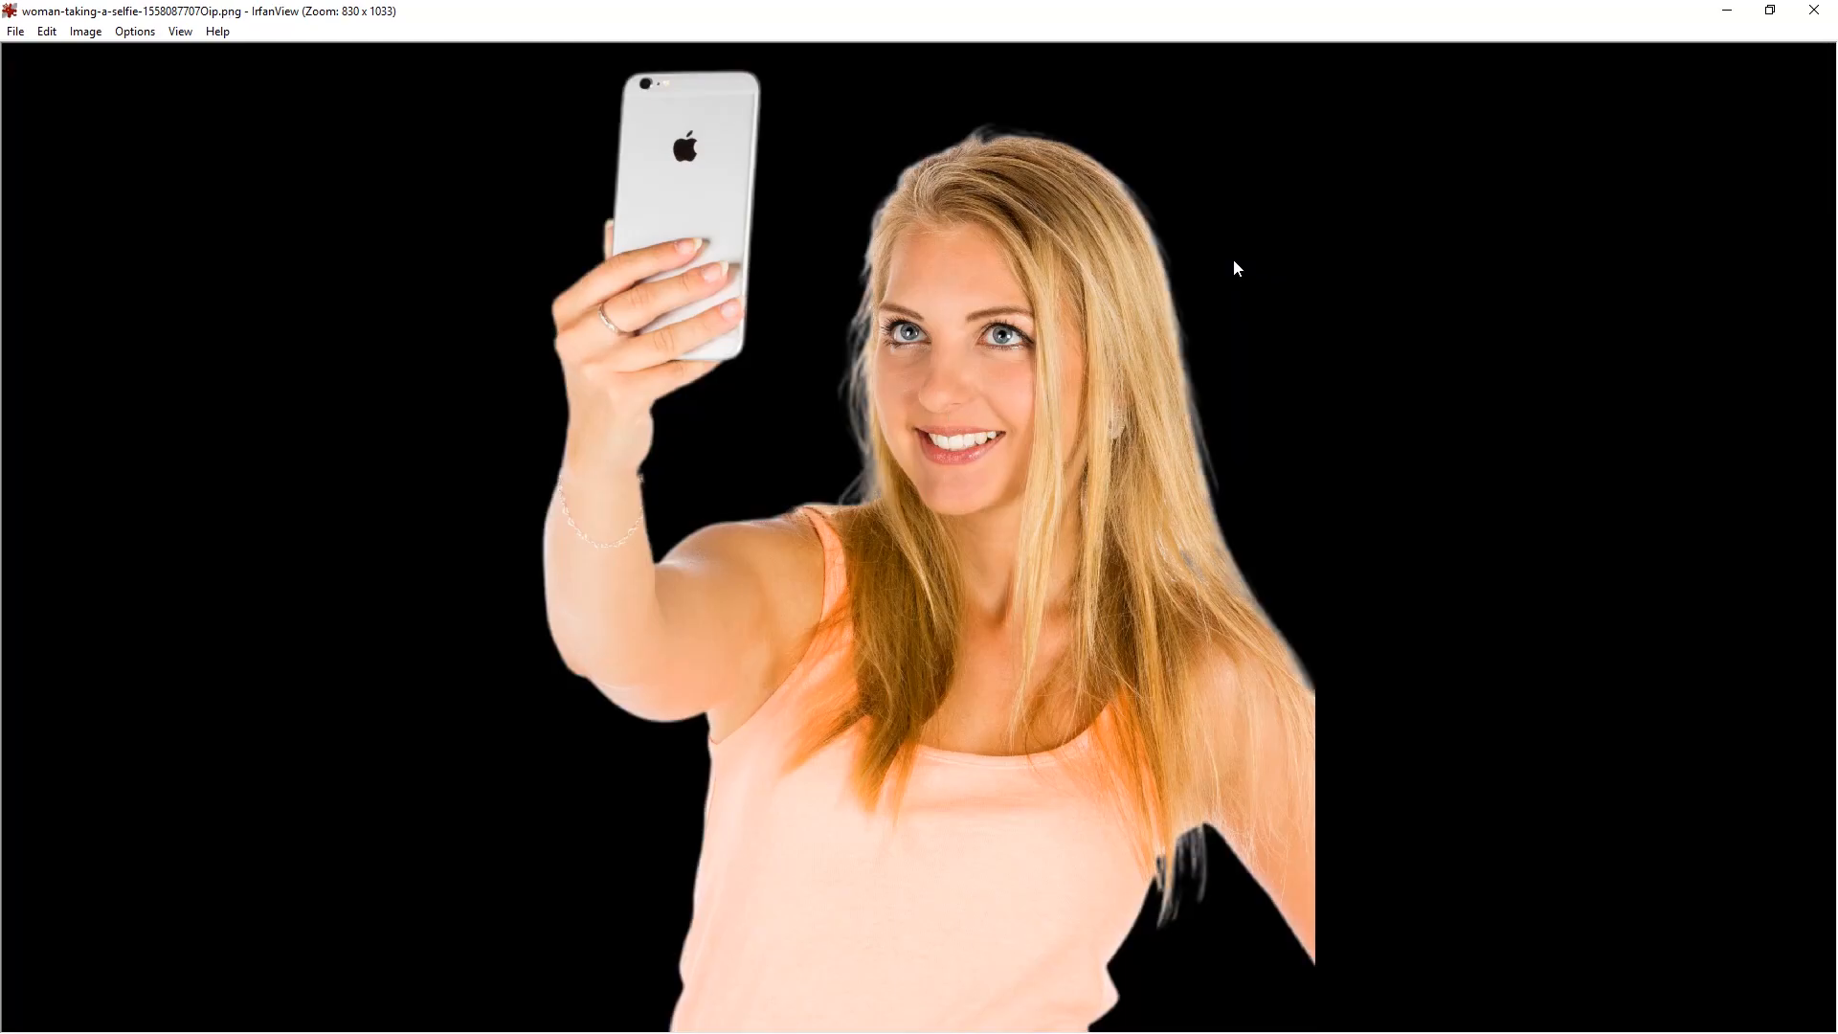
key("Right")
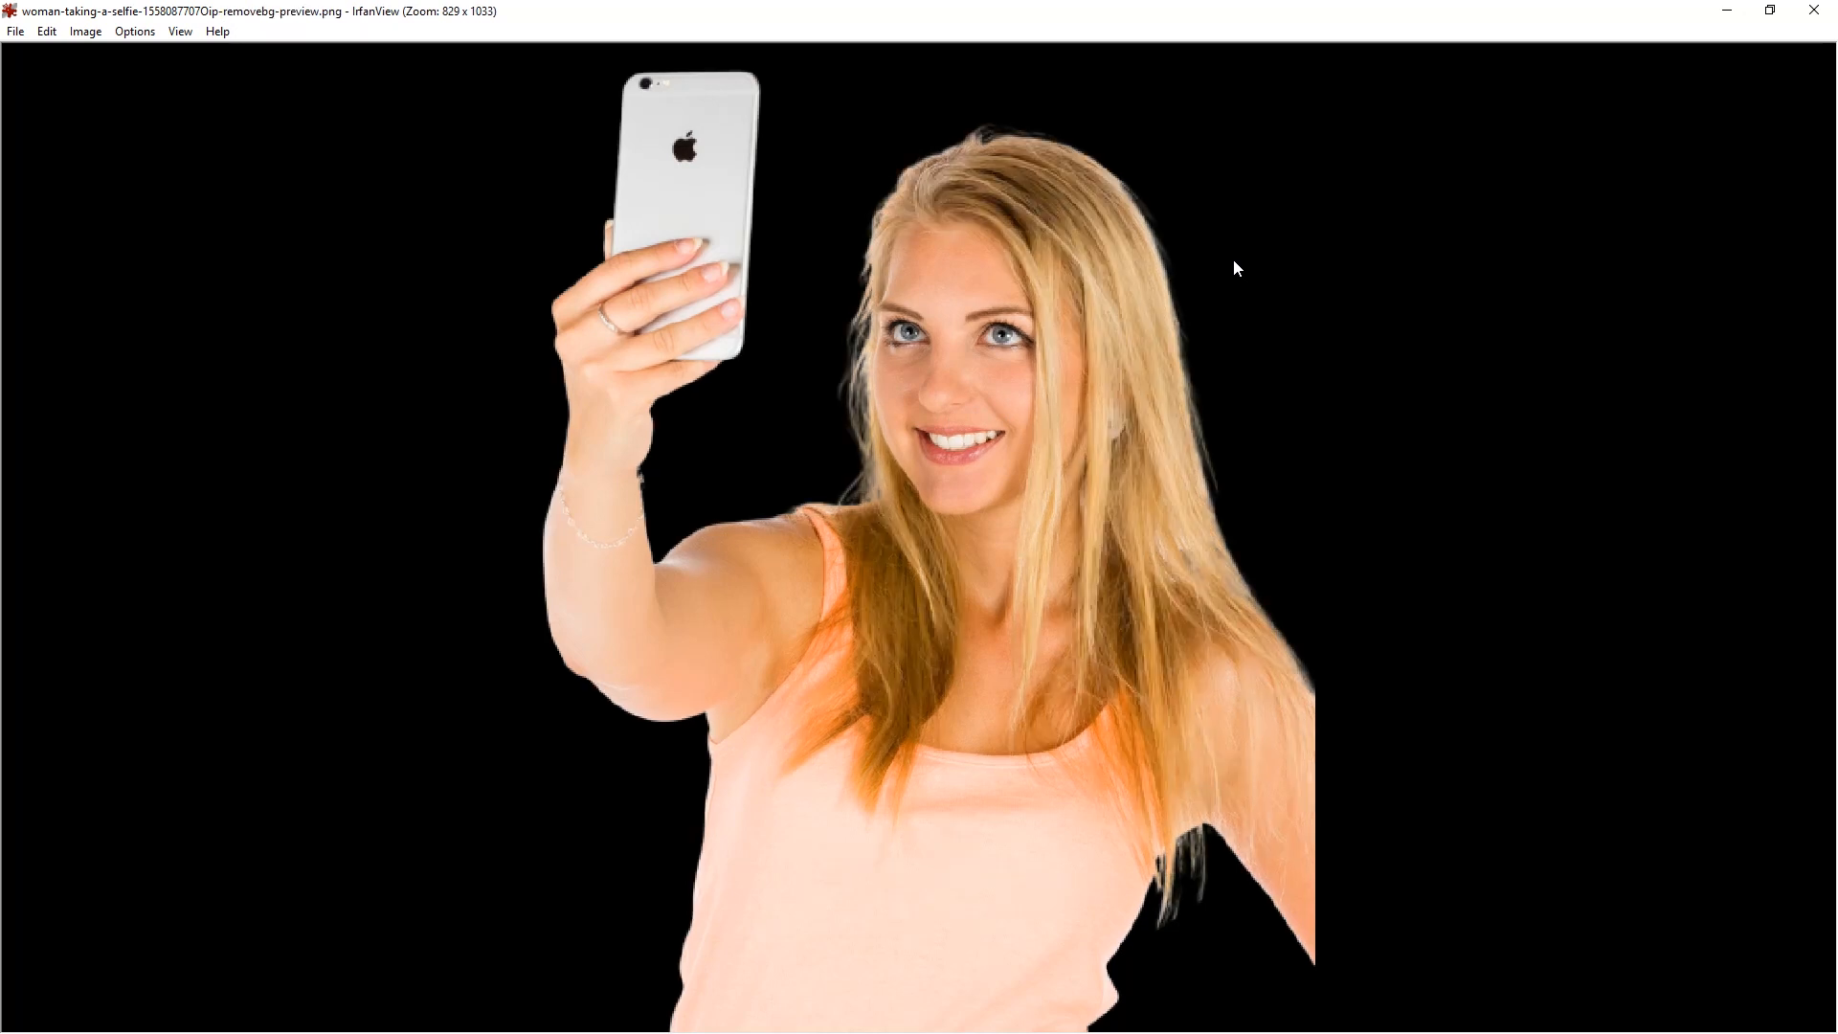
key("Left")
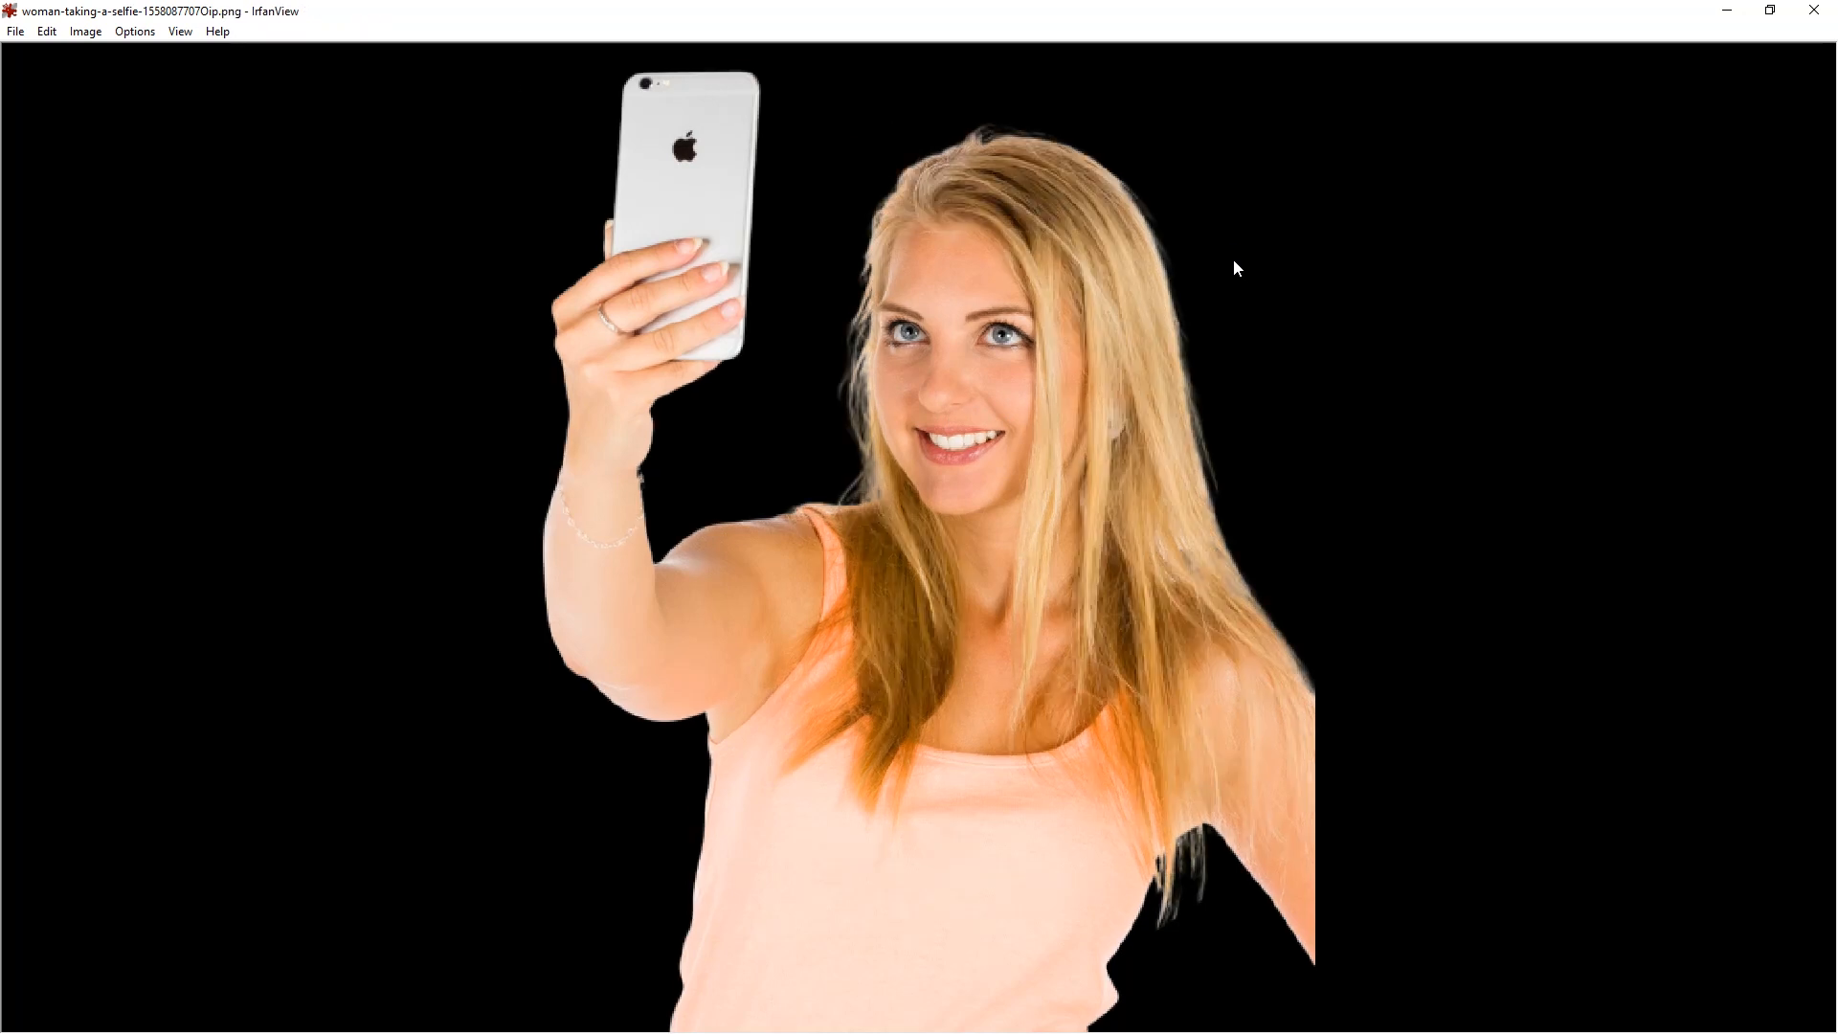
key("Right")
key("Left")
key("Right")
key("Left")
key("Right")
key("Left")
key("Left")
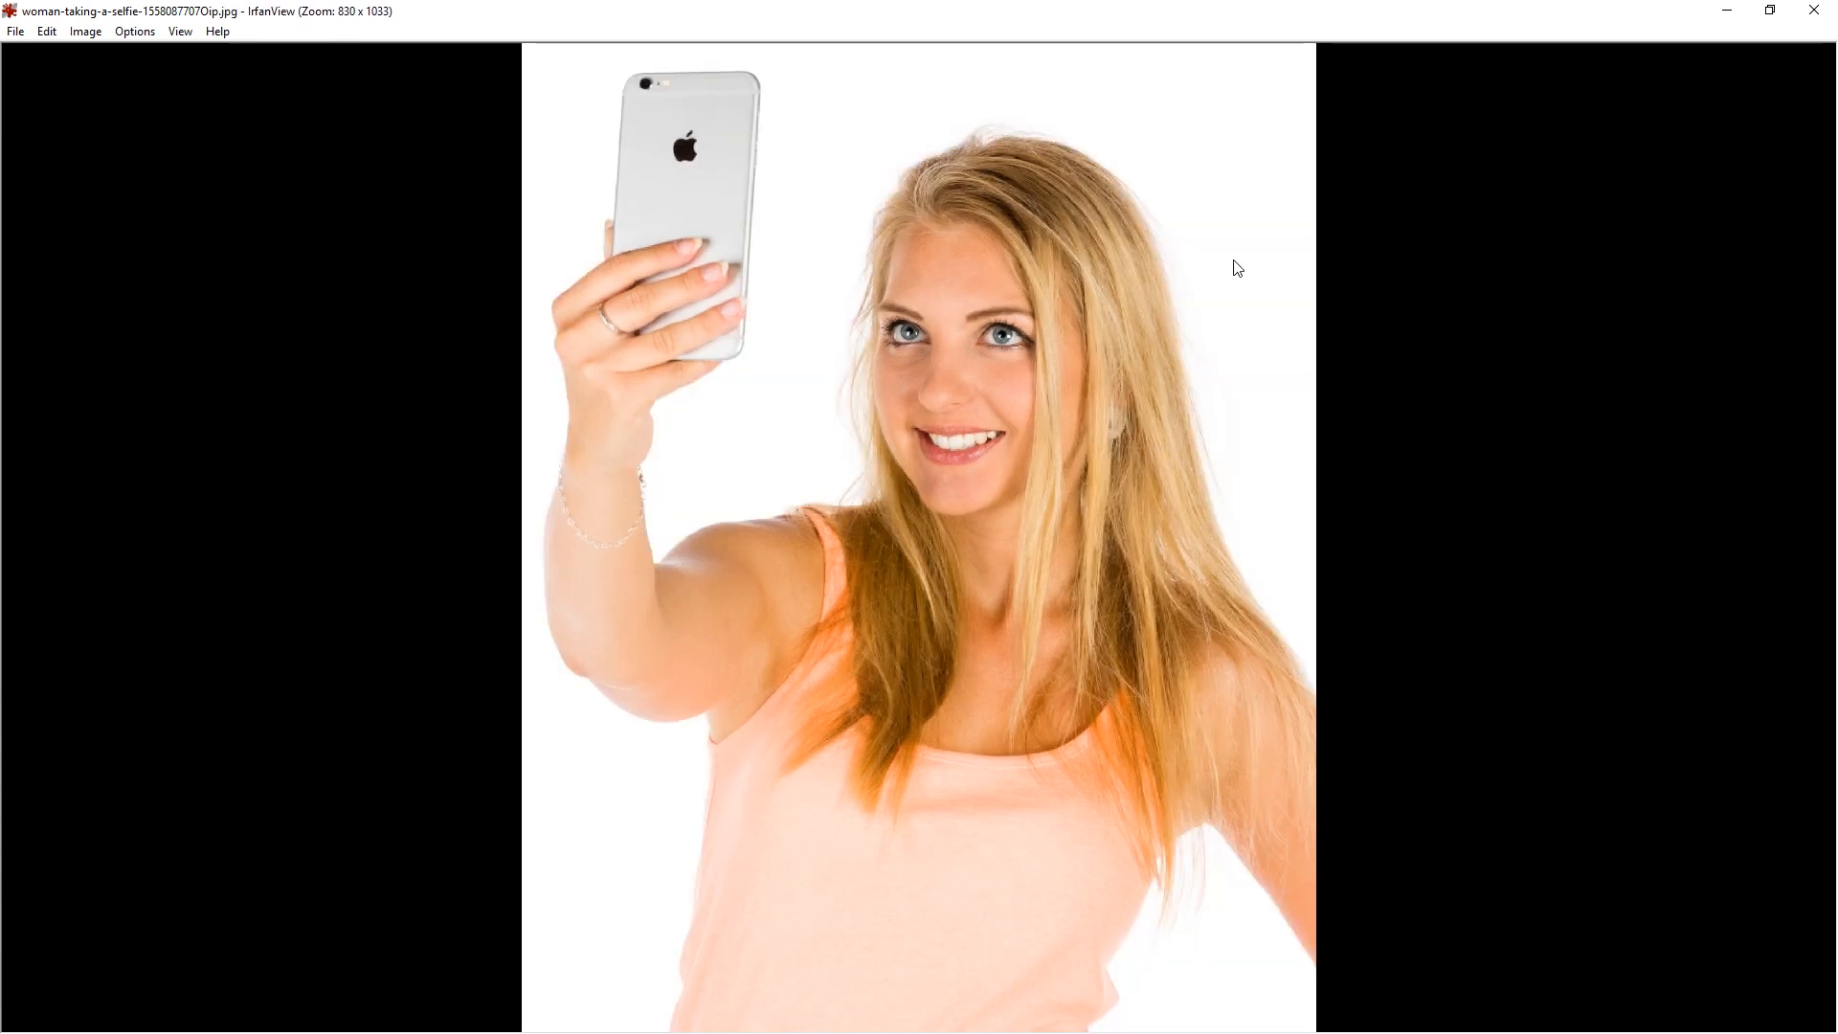